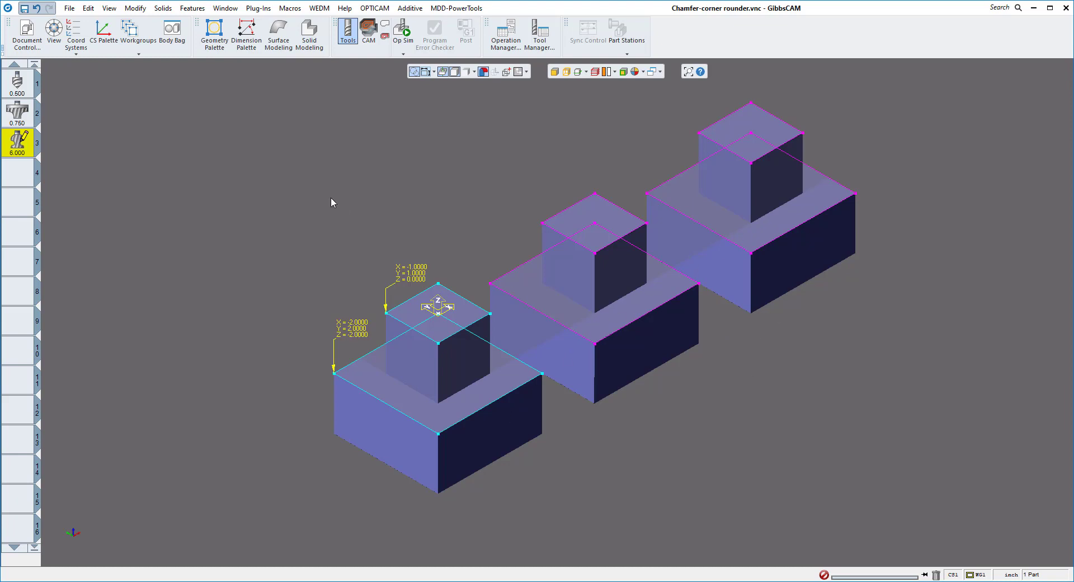
- Cycle through the 2ND, 3RD and 1ST coordinate systems, leaving the 1ST active
left_click(76, 34)
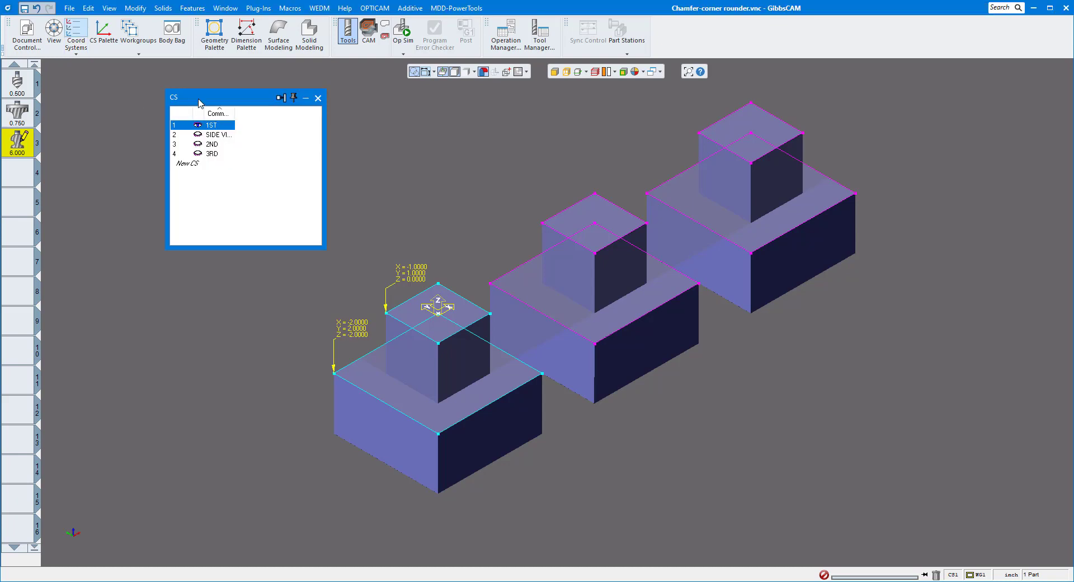
left_click_drag(176, 102, 150, 102)
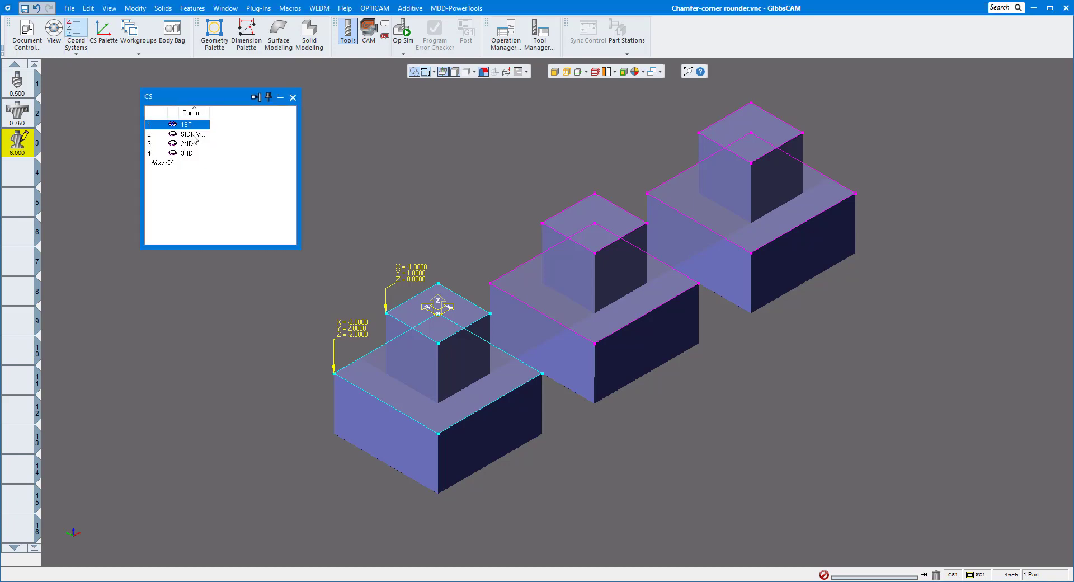
left_click(187, 144)
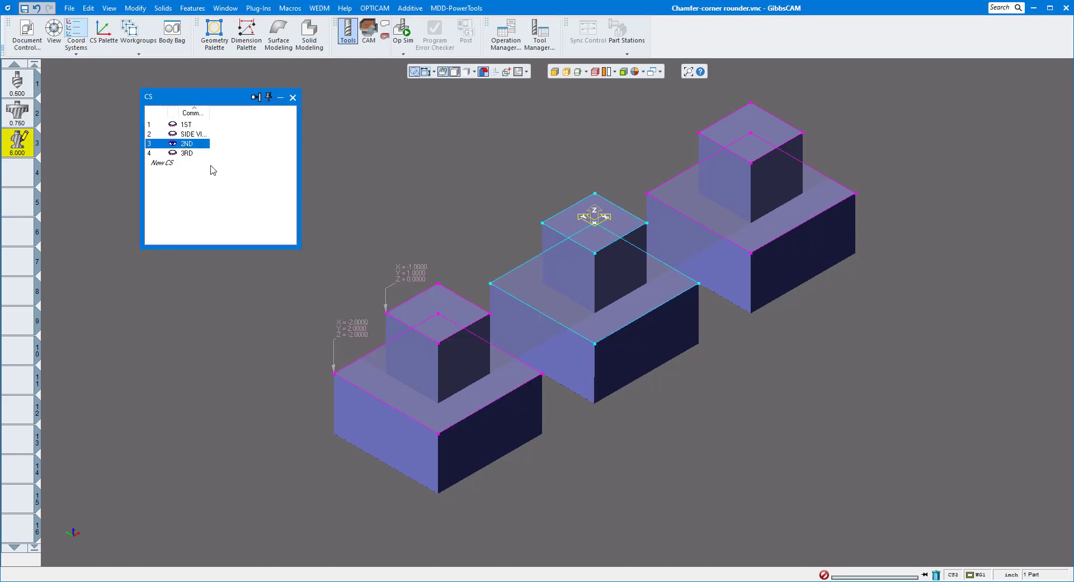
left_click(187, 154)
left_click(187, 126)
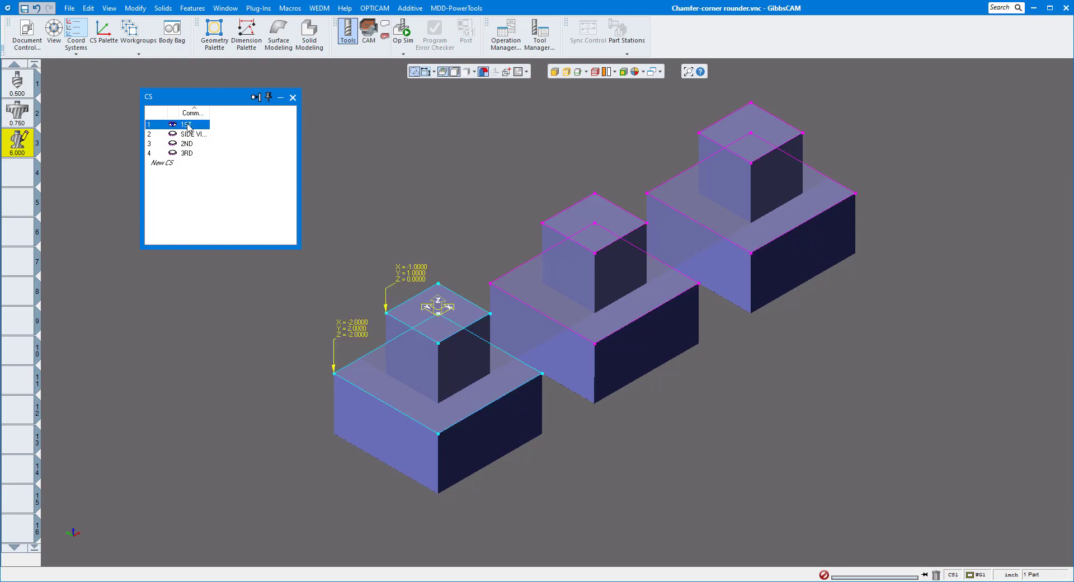
left_click(292, 98)
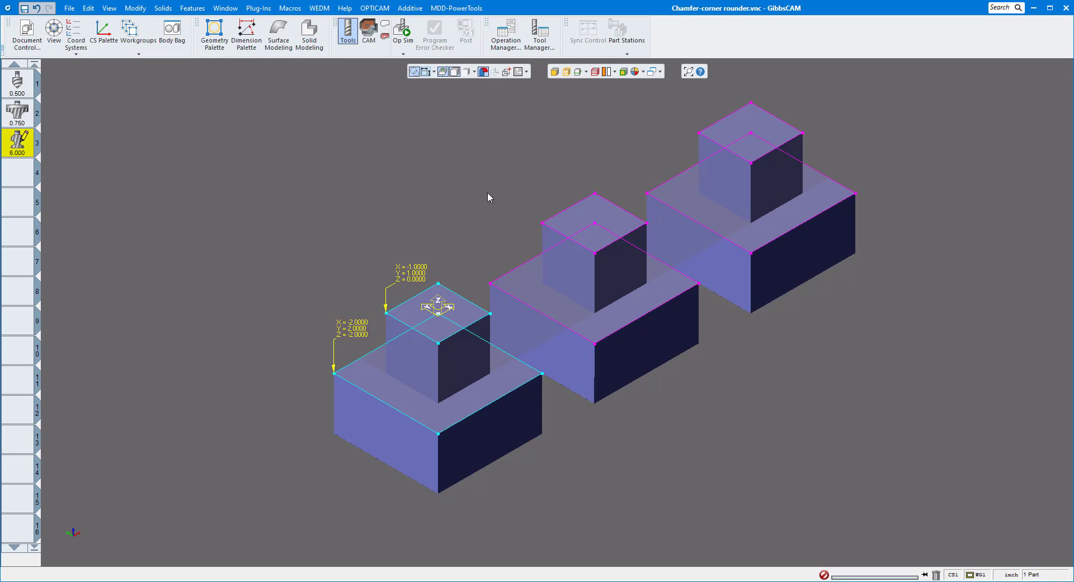
- Review the definitions of tool 1 (chamfer), tool 2 (corner rounder) and tool 3 (form tool)
double_click(16, 82)
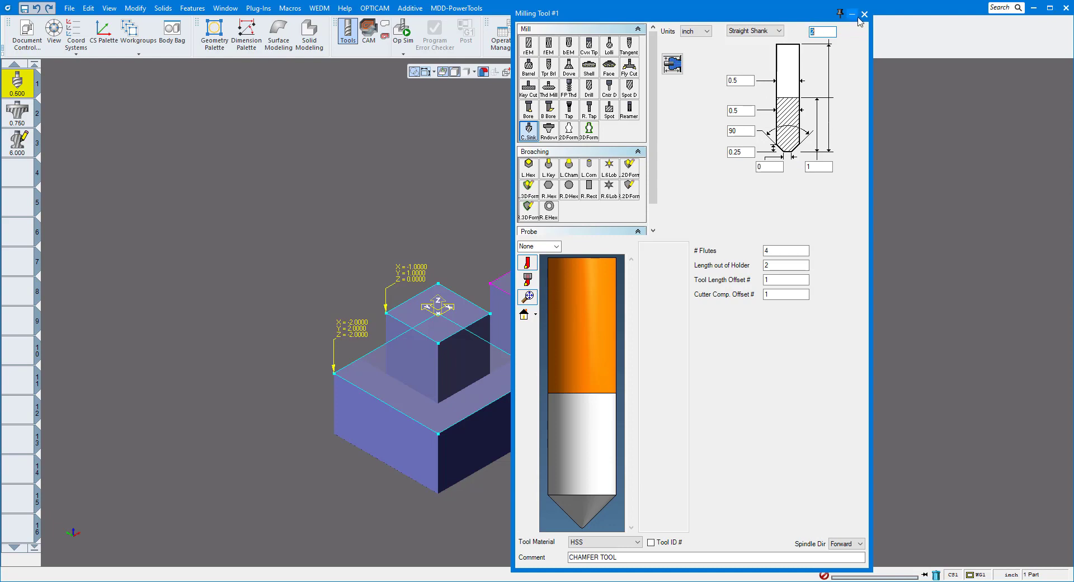
left_click(25, 117)
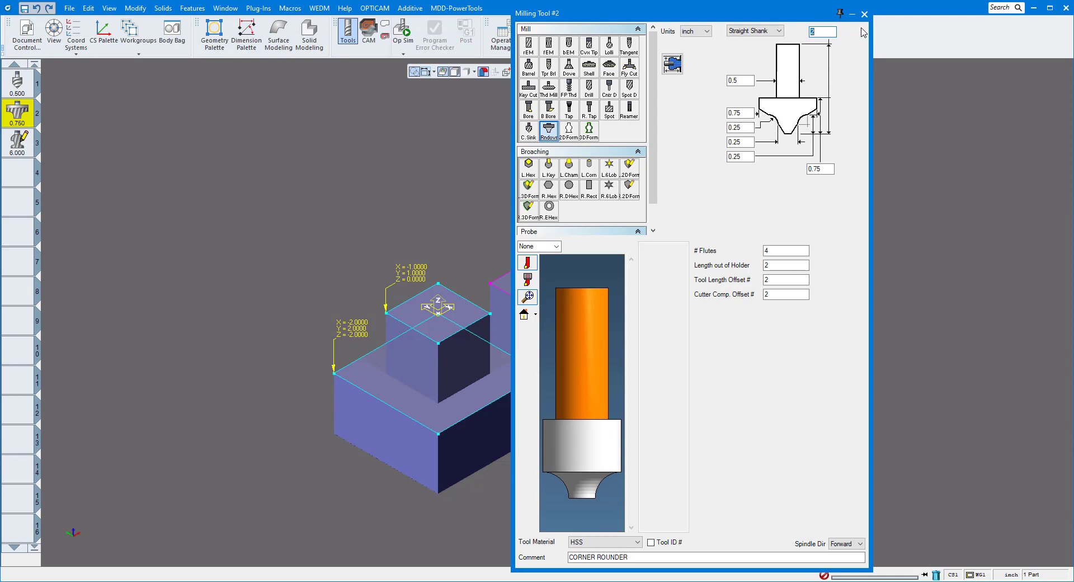
left_click(16, 148)
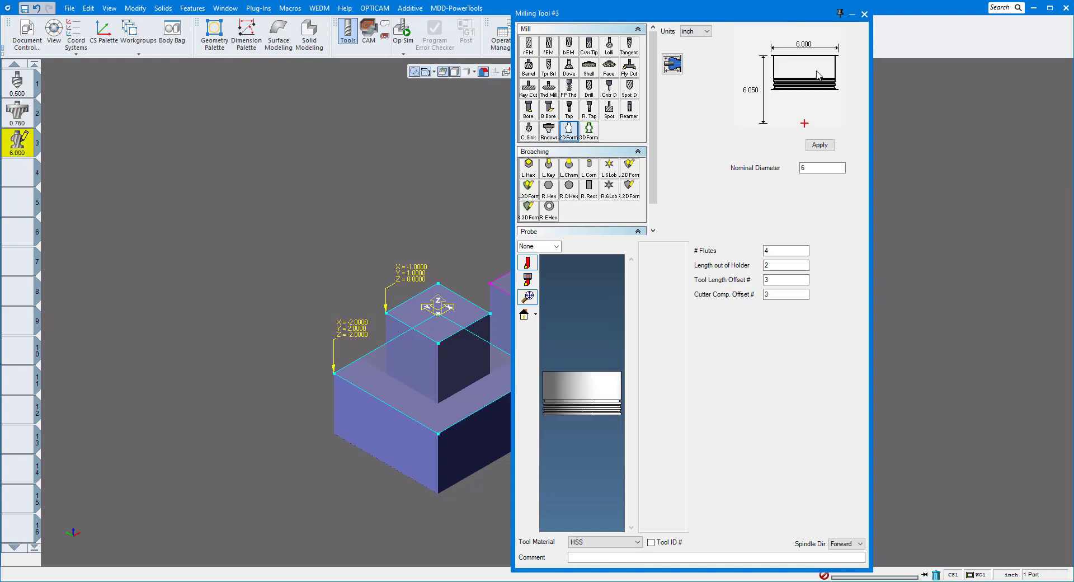
left_click(864, 16)
- Show the CUSTOM TOOL workgroup in a wireframe top view
middle_click_drag(394, 183, 253, 190)
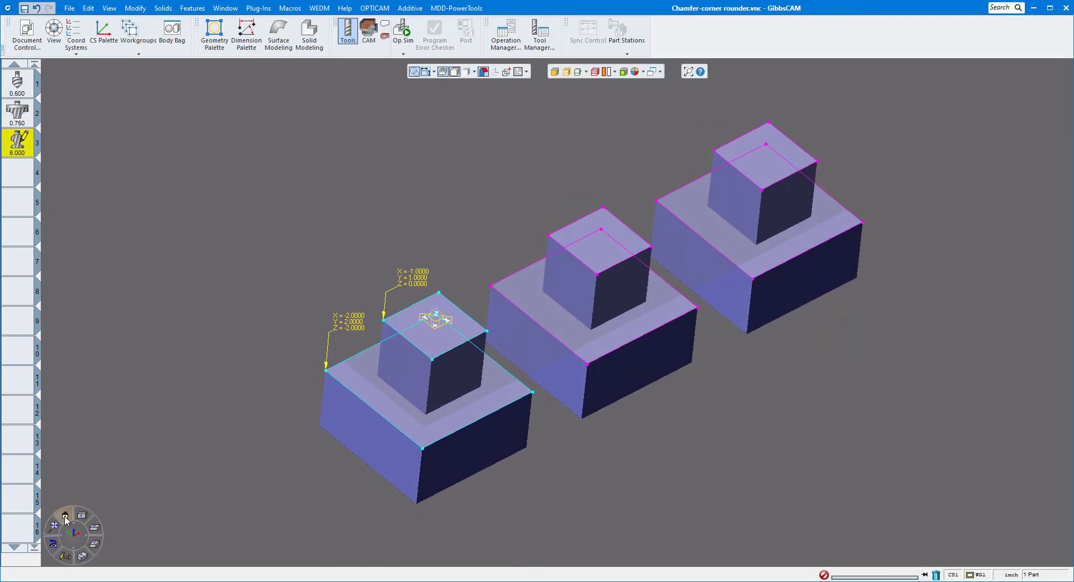
left_click(82, 515)
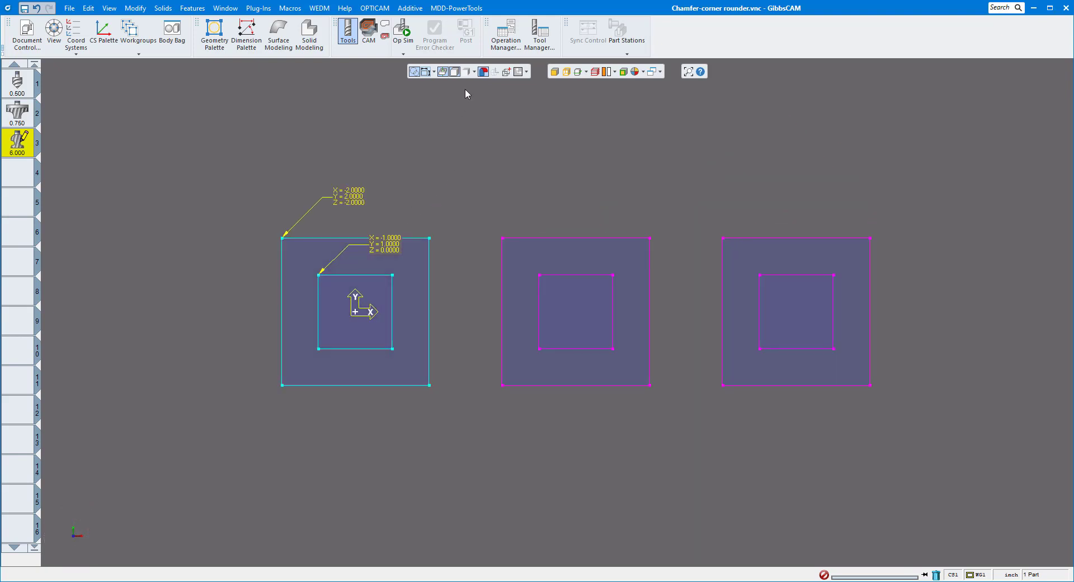
left_click(425, 72)
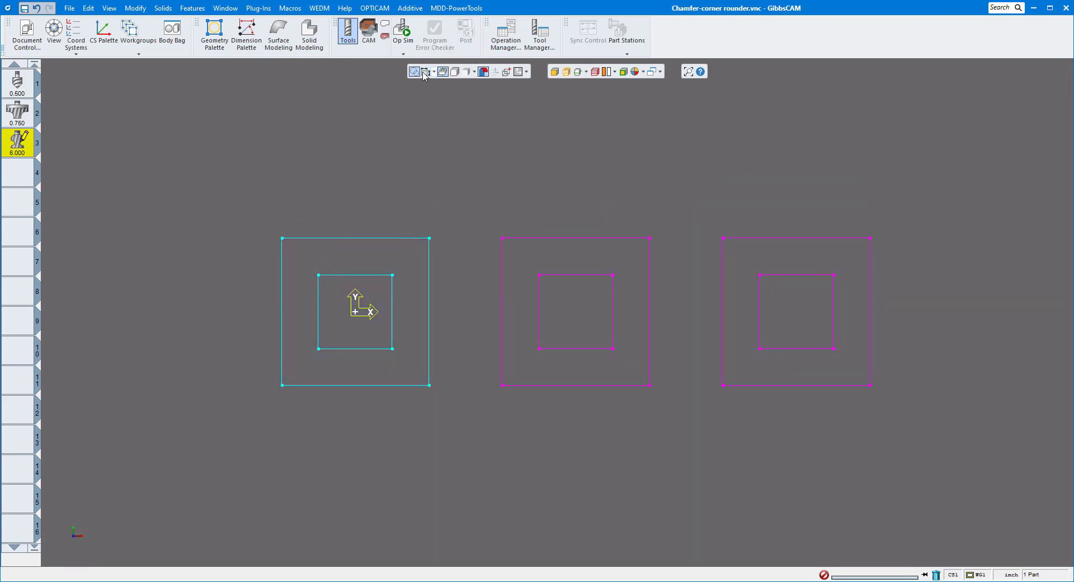
left_click(131, 36)
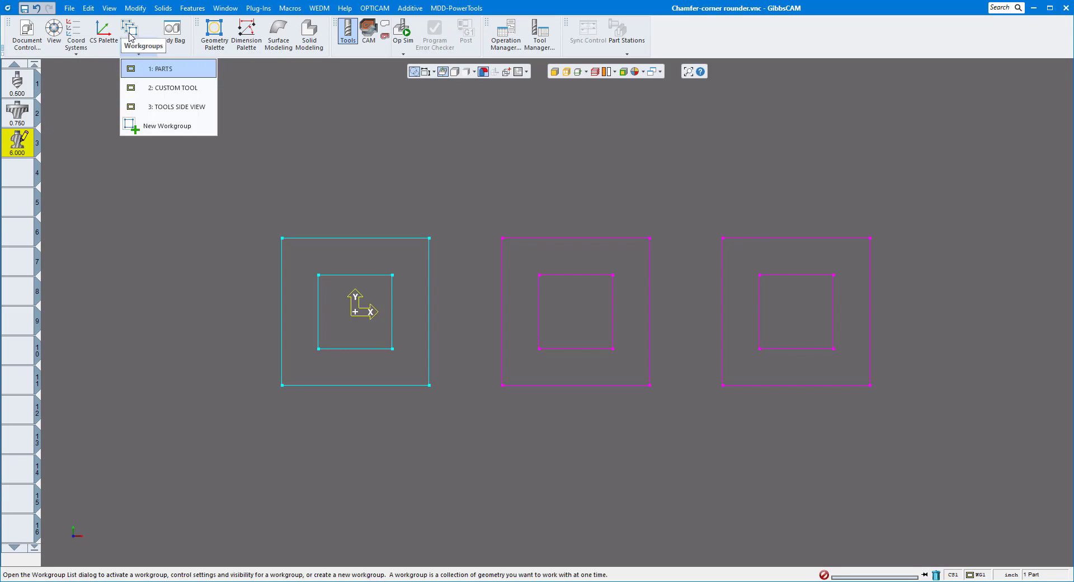
left_click(173, 88)
- Zoom in on the stepped form-tool profile and bring up tool 3's settings
scroll(472, 363, "up", 2)
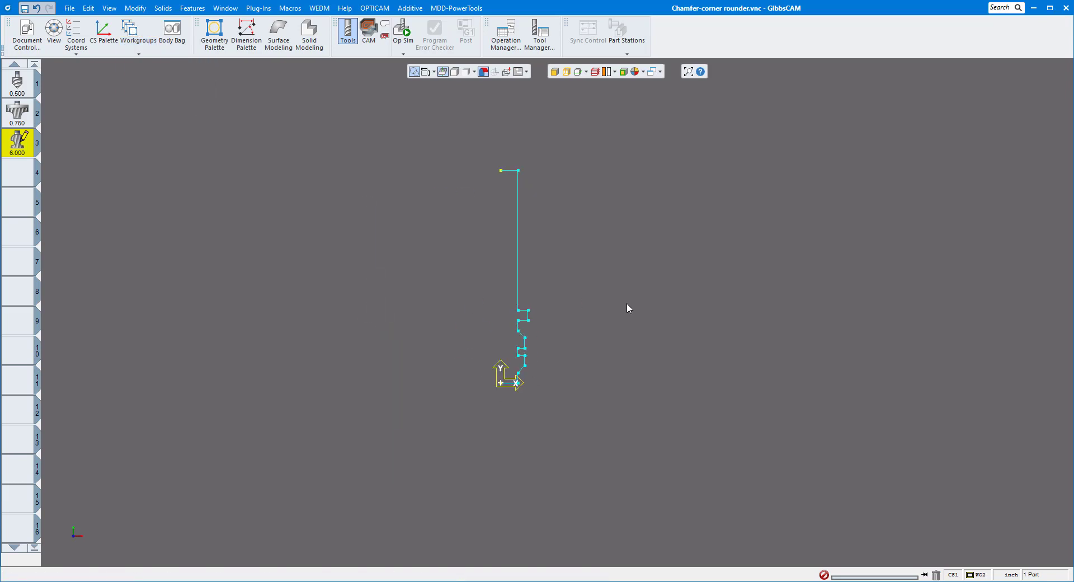
scroll(626, 303, "up", 2)
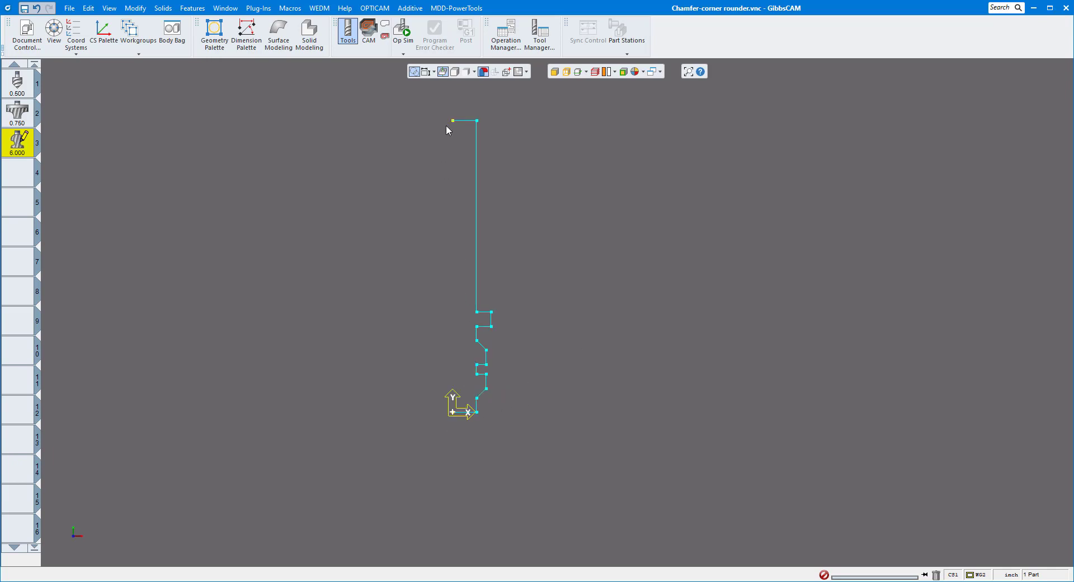
scroll(462, 424, "up", 2)
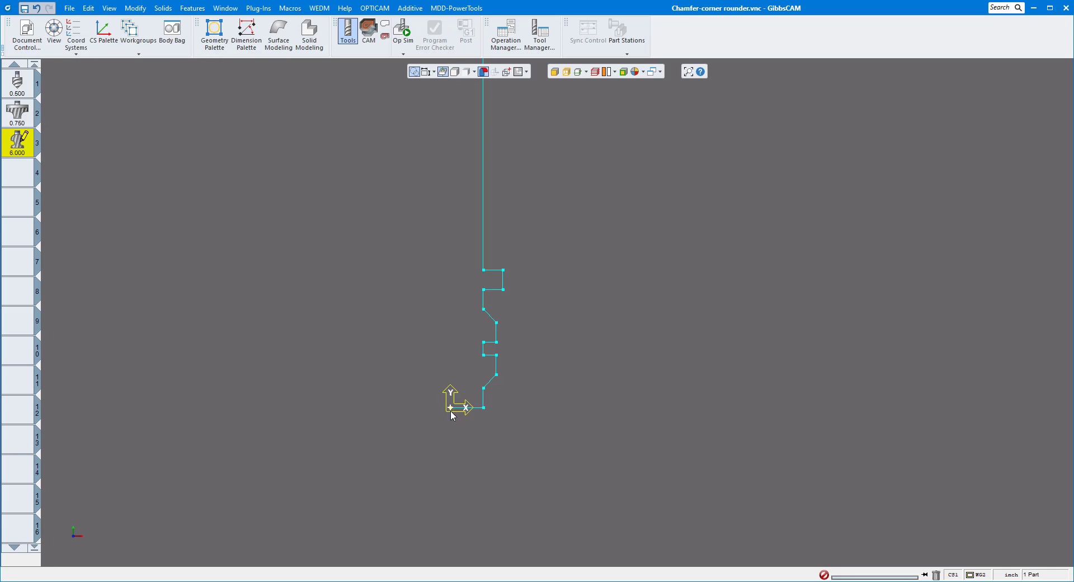
scroll(452, 417, "down", 3)
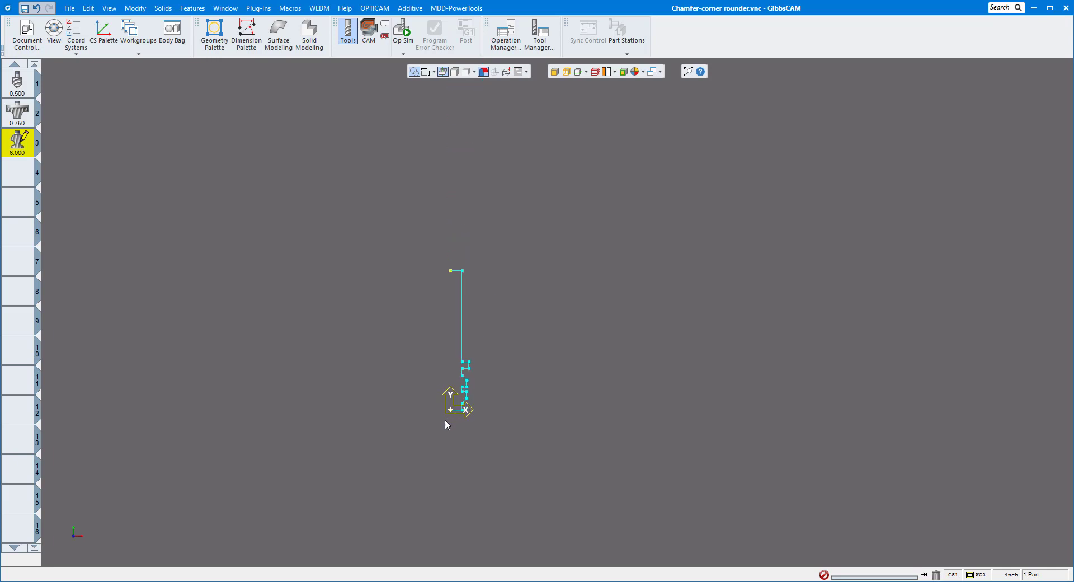
scroll(504, 409, "up", 3)
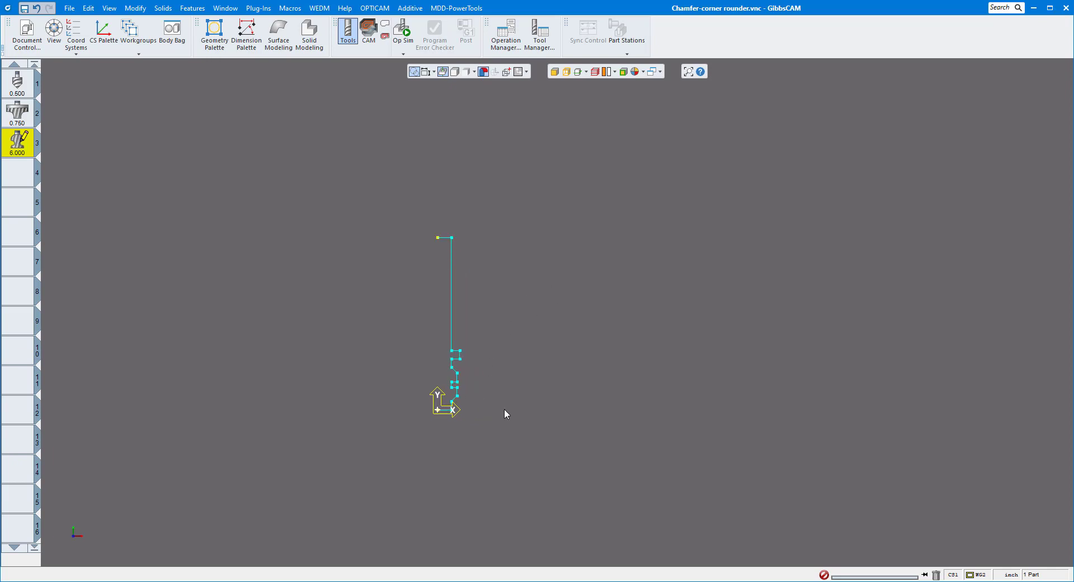
scroll(461, 398, "up", 2)
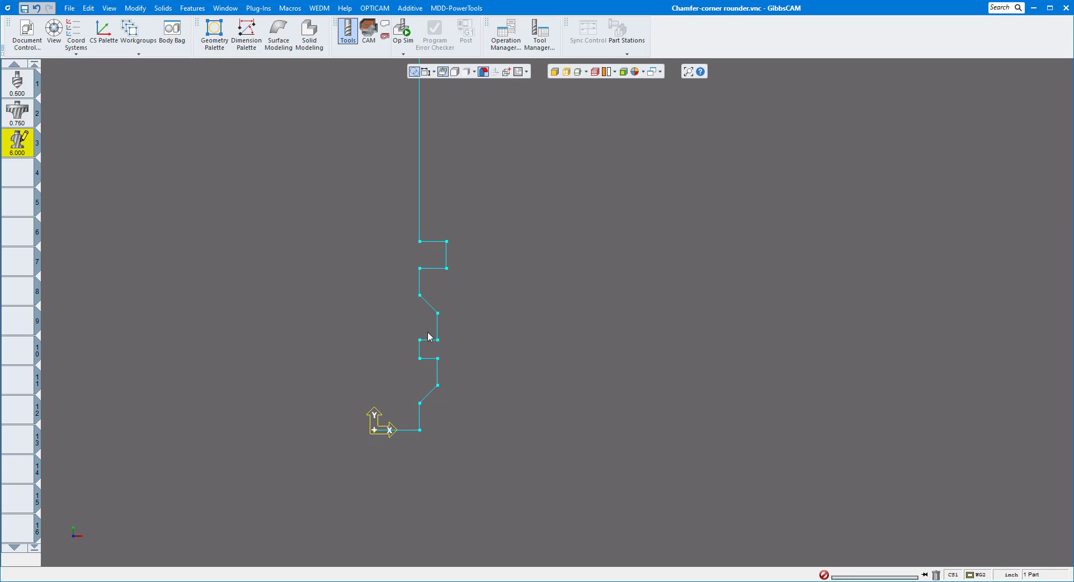
scroll(419, 271, "down", 2)
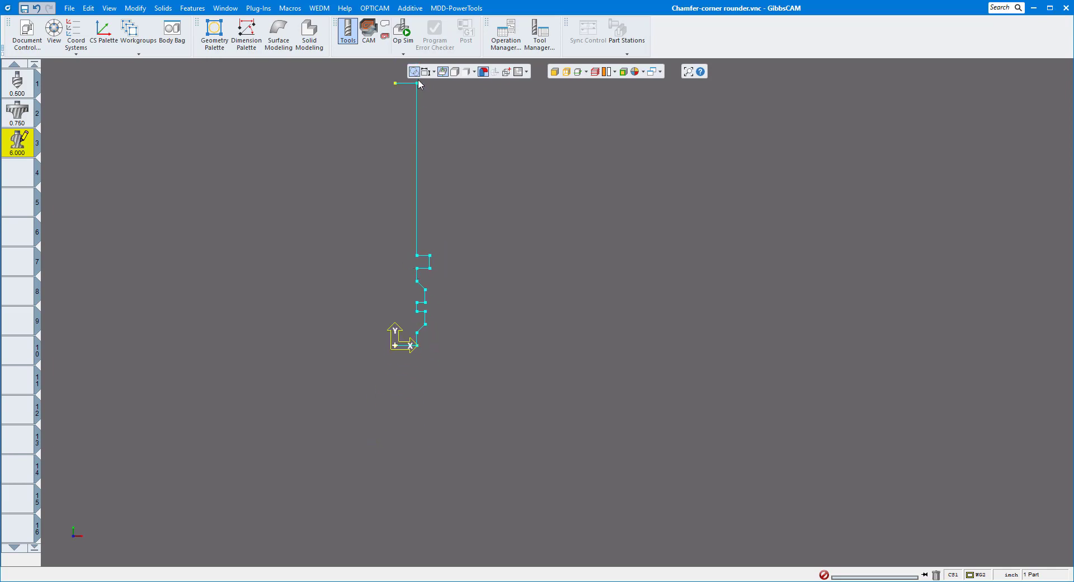
scroll(411, 153, "down", 1)
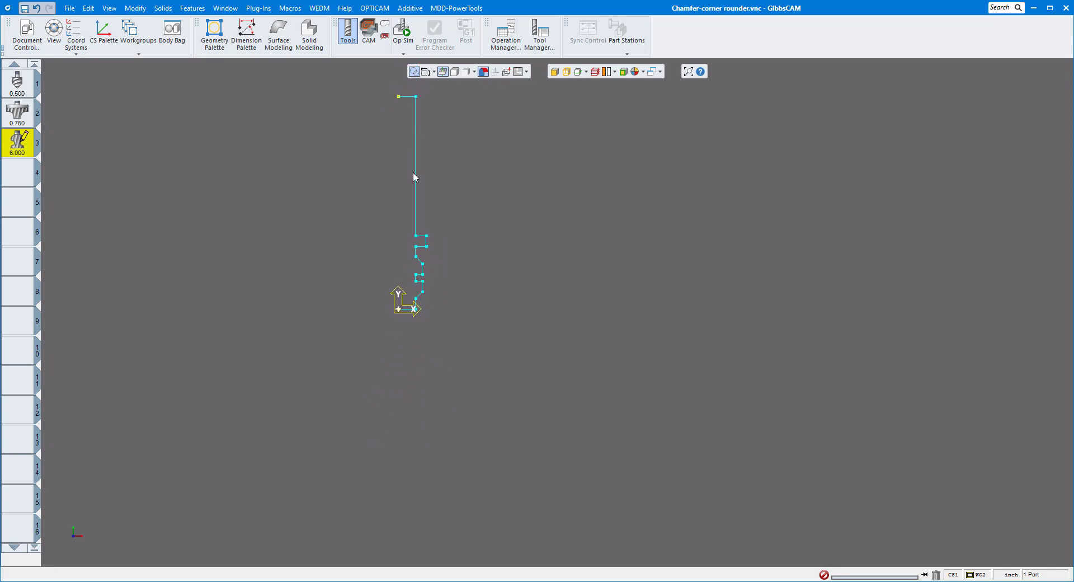
scroll(426, 246, "up", 2)
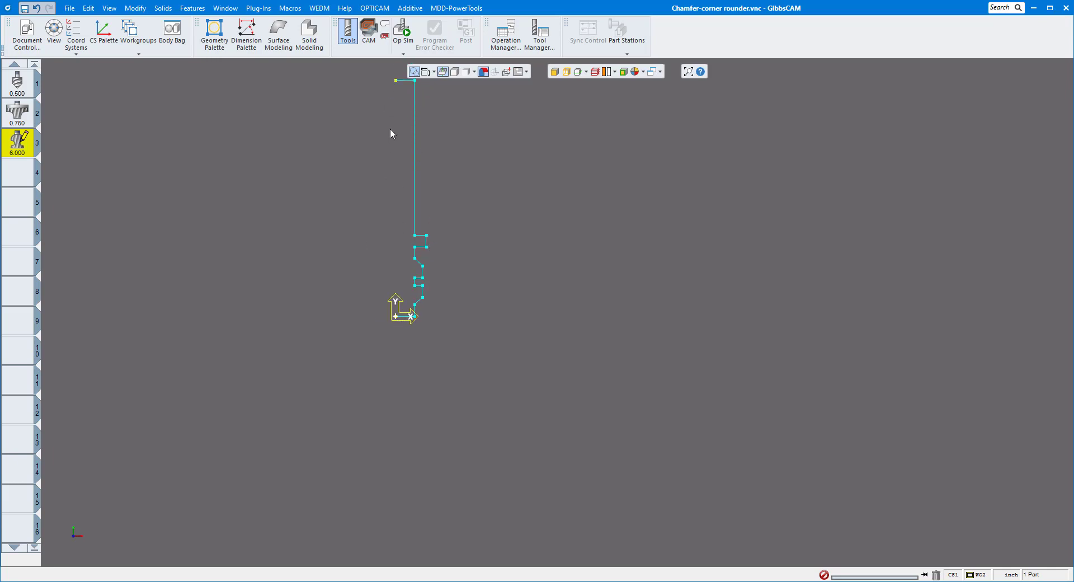
double_click(22, 149)
- Apply the stepped custom profile chain to tool 3's 2D form tool and close its settings
left_click_drag(666, 15, 785, 142)
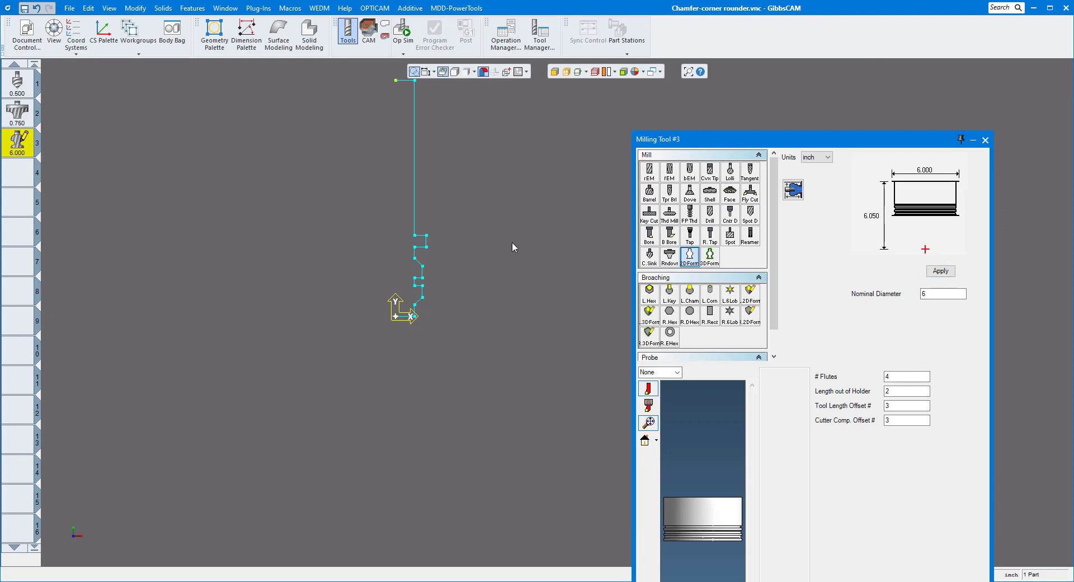
double_click(426, 239)
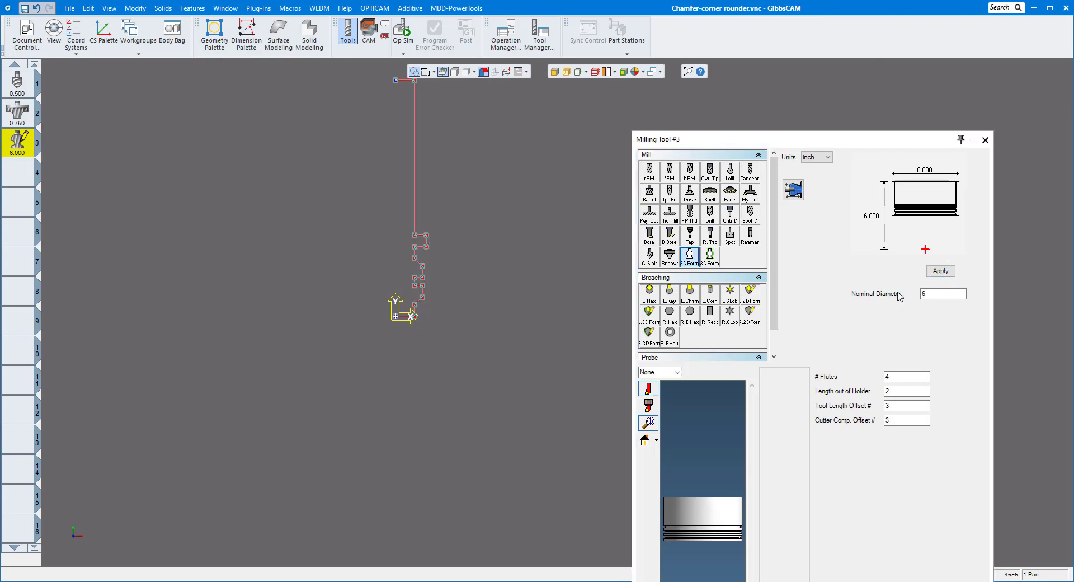
left_click(939, 271)
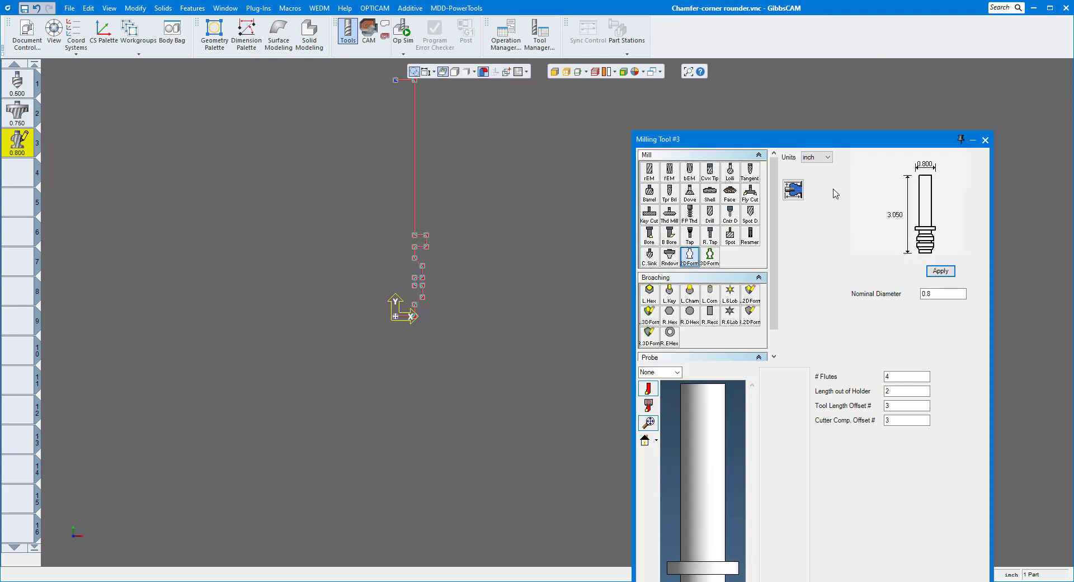
left_click_drag(818, 140, 749, 3)
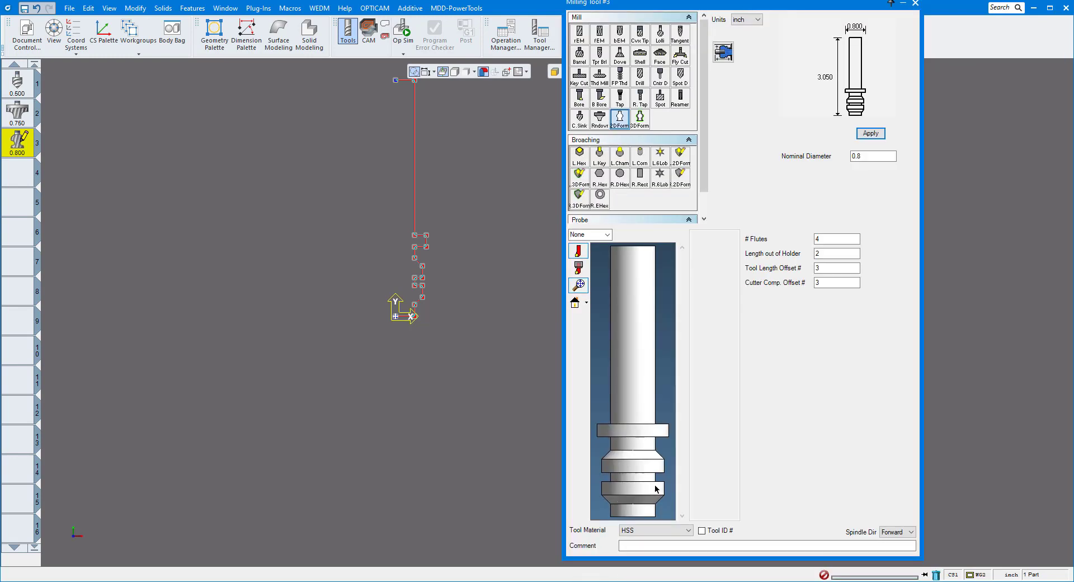
left_click(914, 4)
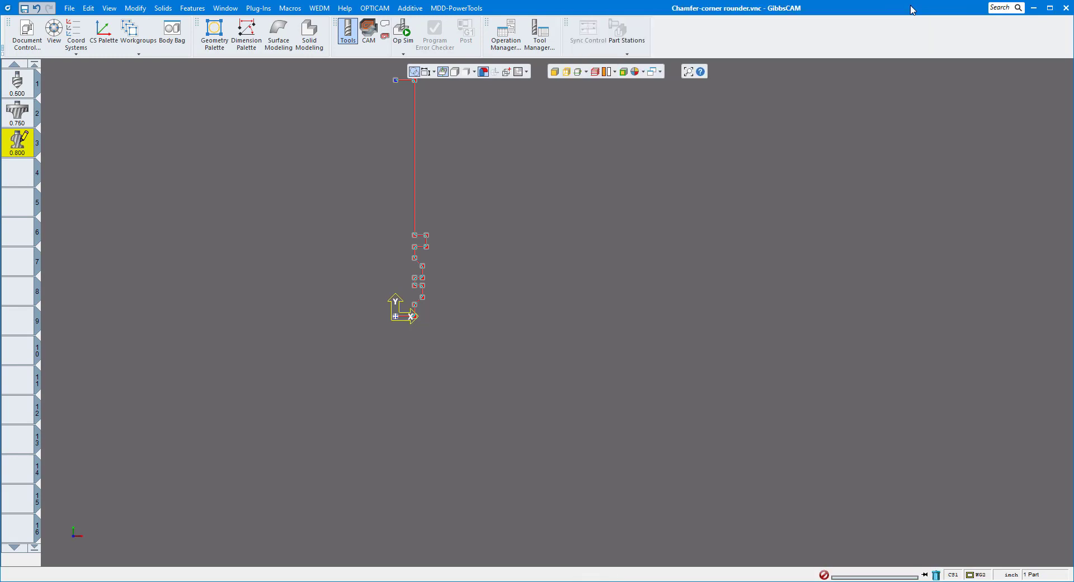
- Return to a shaded isometric PARTS view, centre the three blocks, and enter CAM mode
left_click(54, 527)
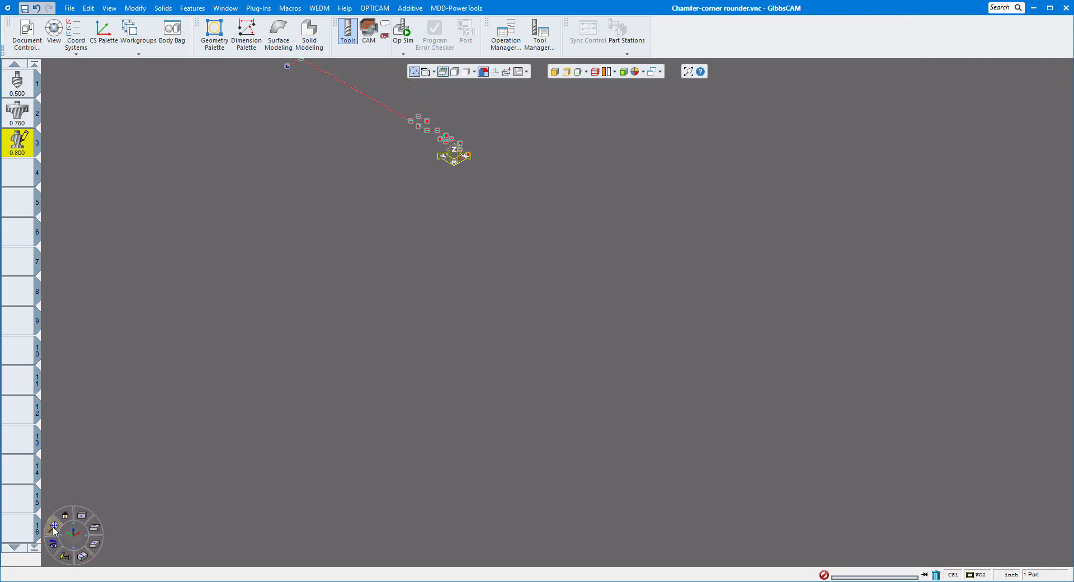
left_click(455, 72)
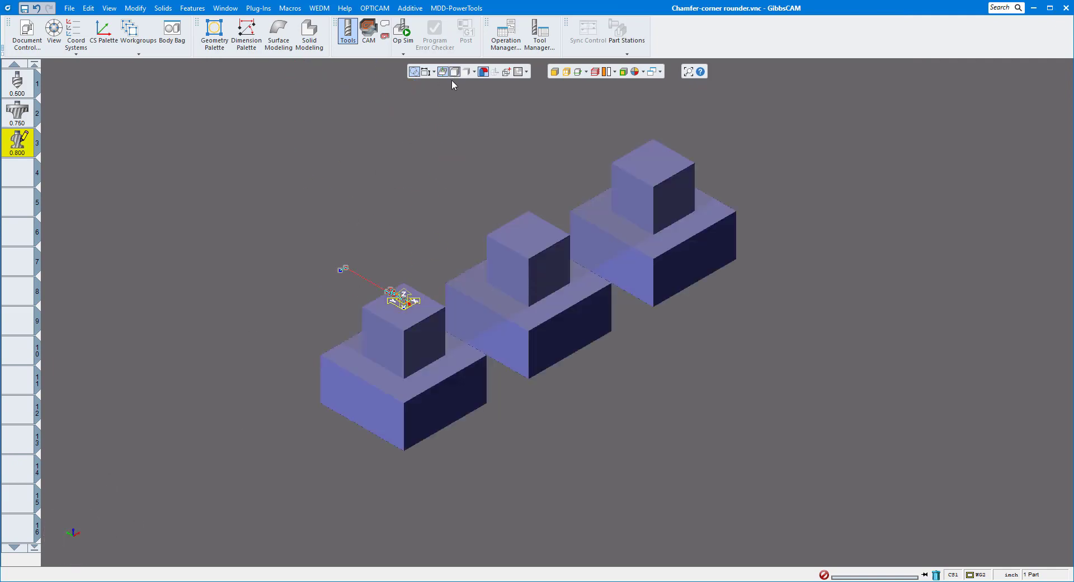
left_click(132, 31)
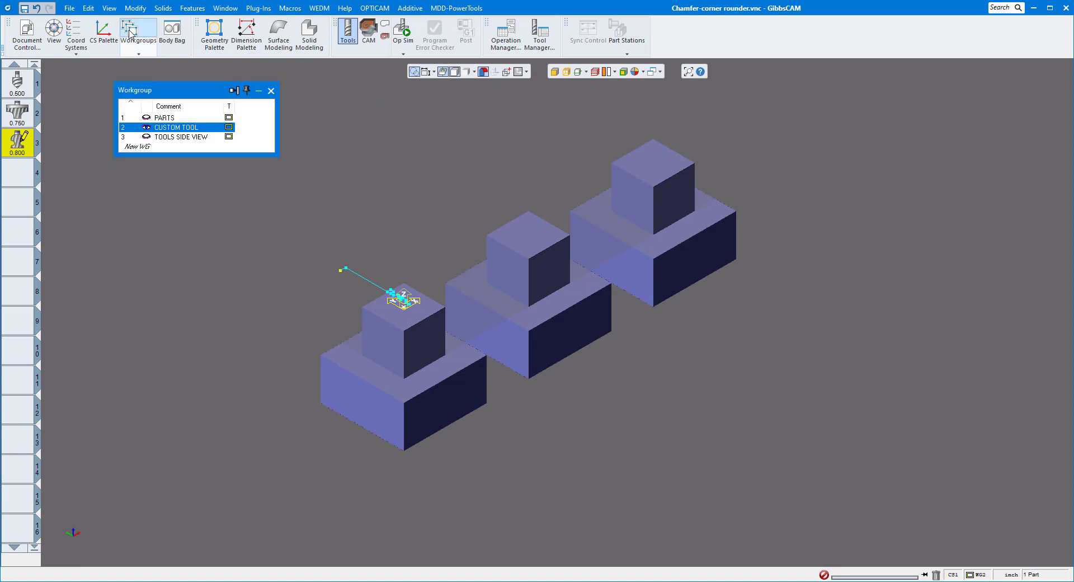
left_click(176, 118)
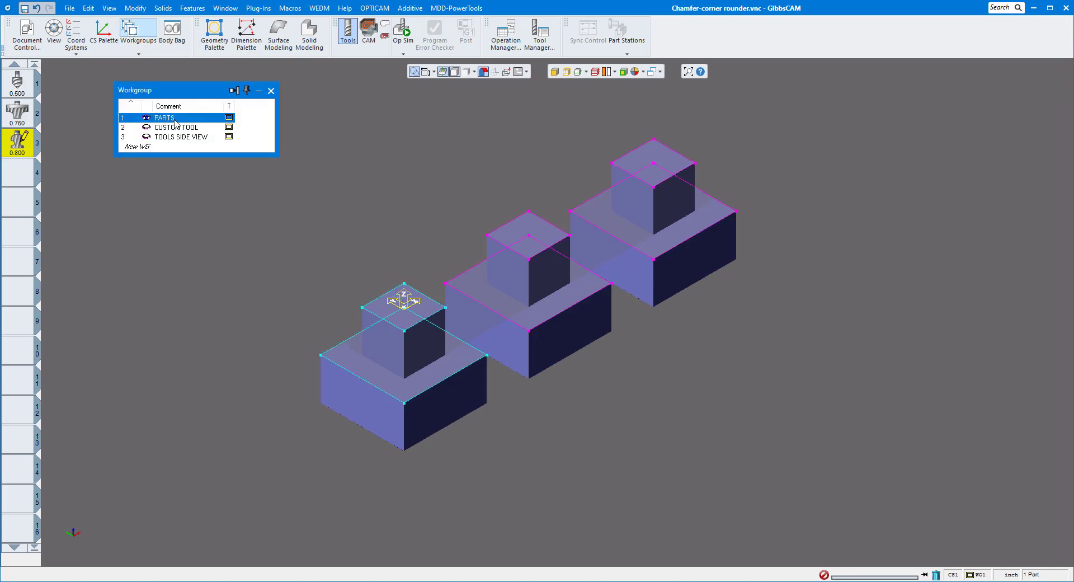
left_click(270, 91)
scroll(639, 330, "up", 3)
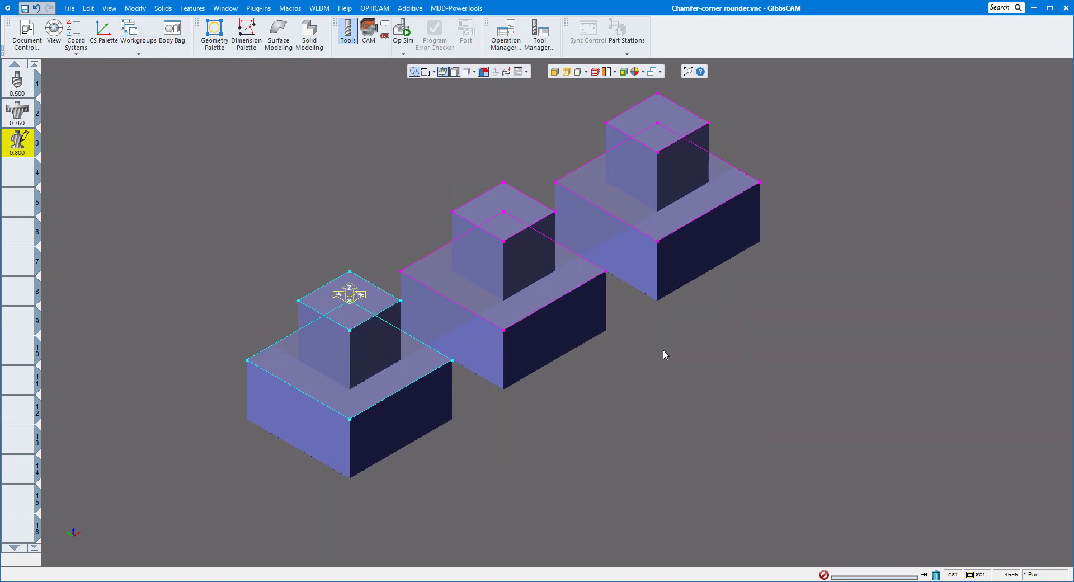
middle_click_drag(663, 401, 757, 426)
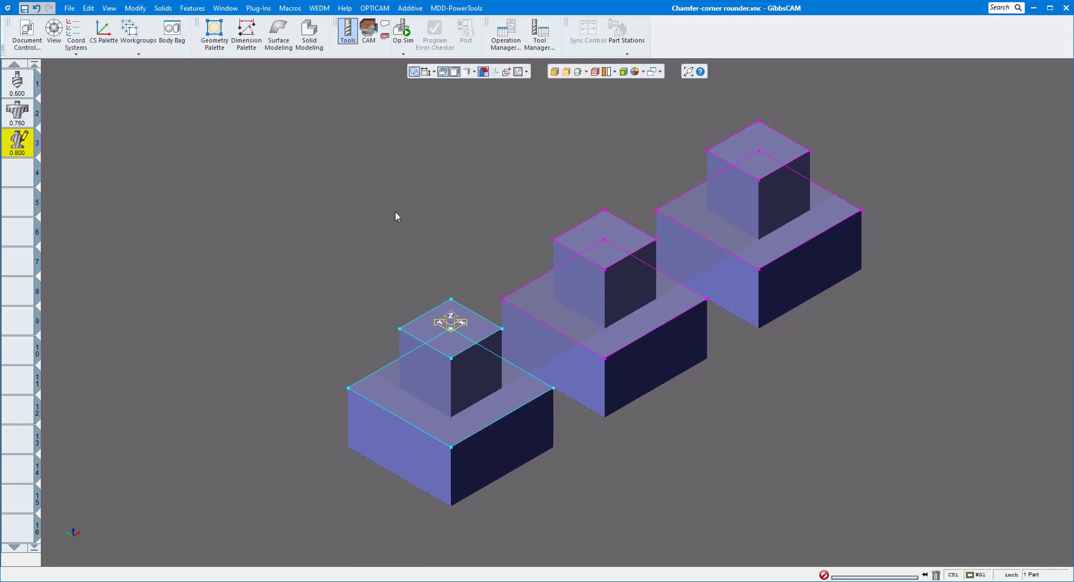
left_click(368, 30)
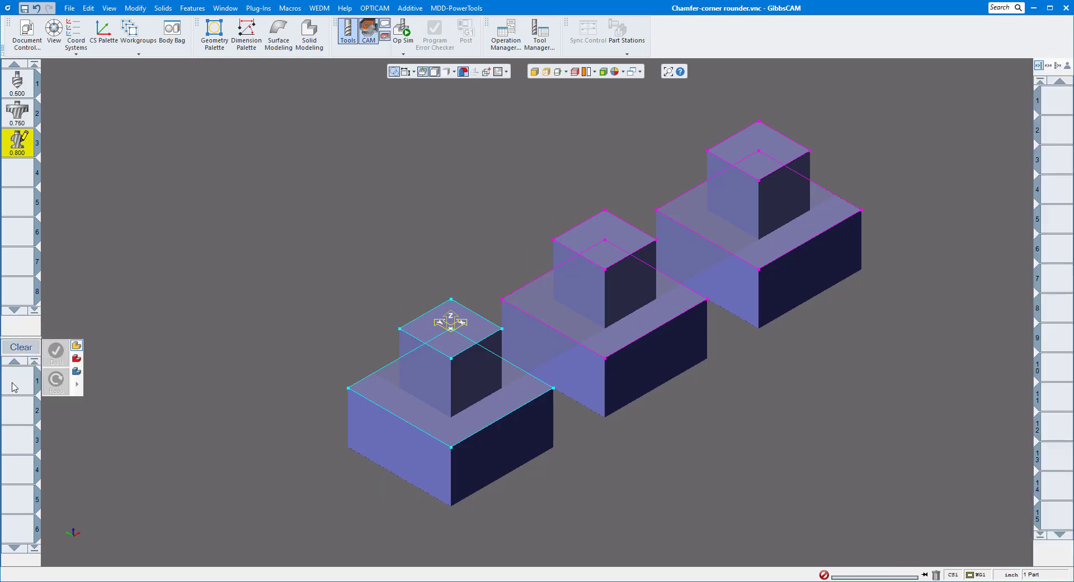
- Add a Contour process using the 0.500 chamfer tool and bring up tool 1's definition
left_click(14, 386)
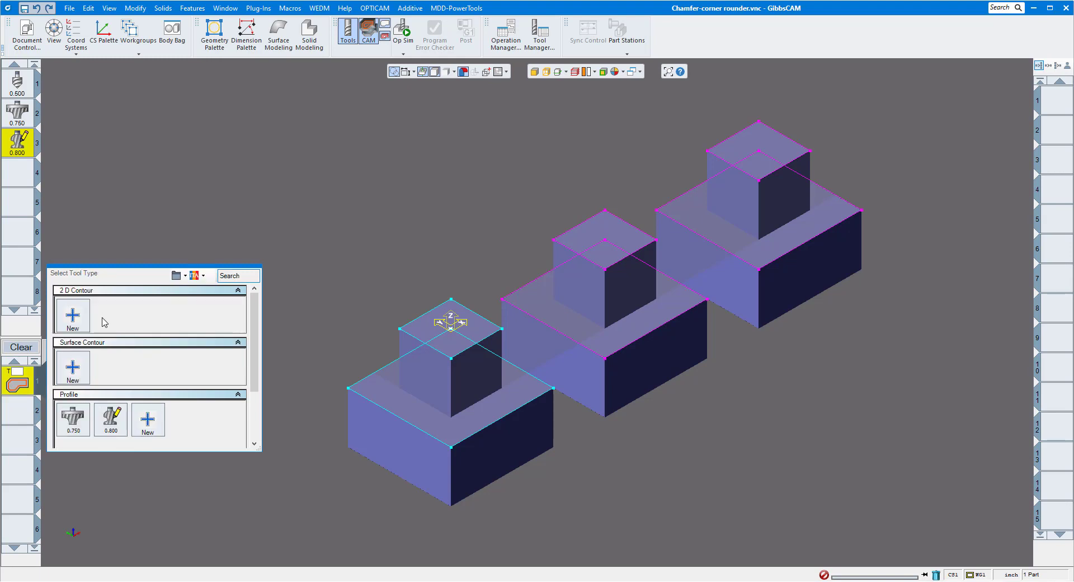
scroll(126, 352, "down", 3)
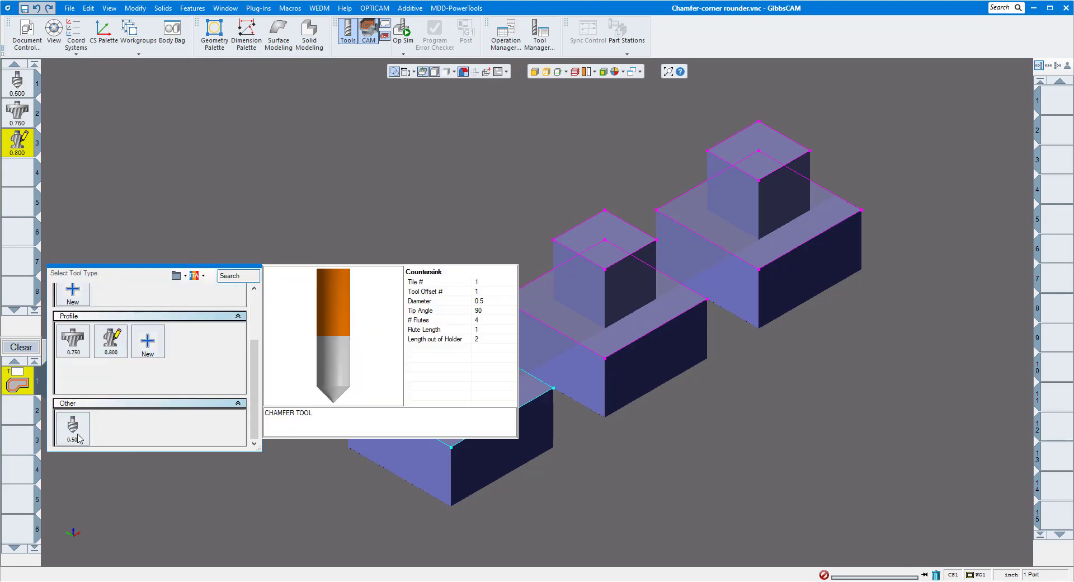
left_click(78, 438)
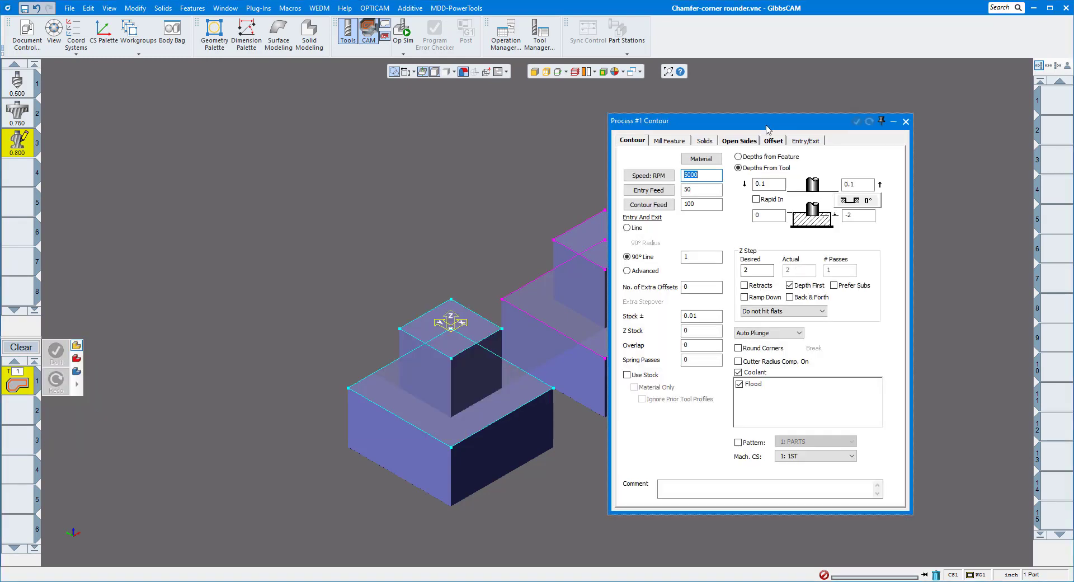
left_click_drag(766, 128, 285, 83)
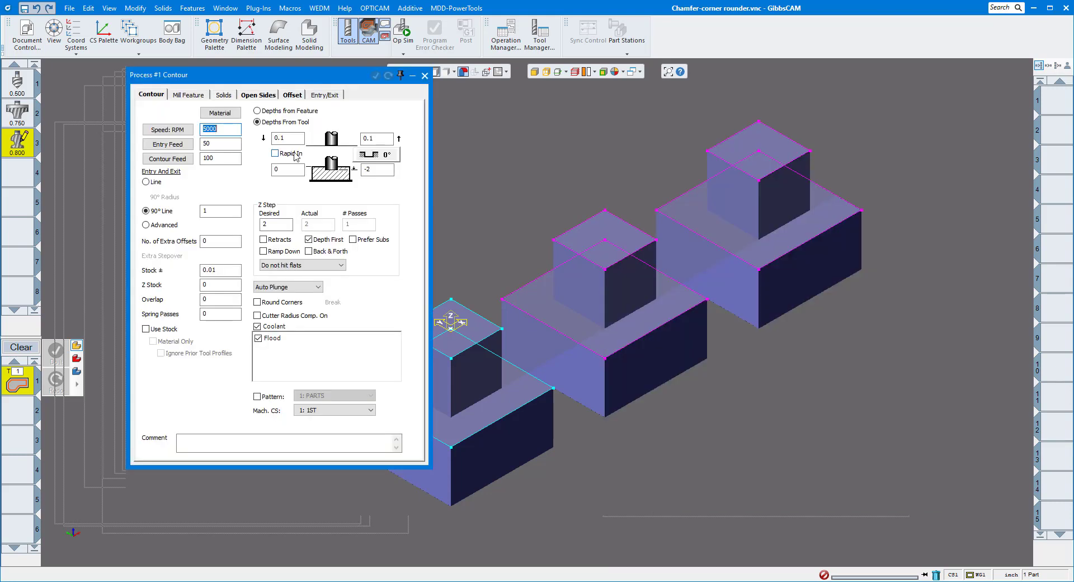
left_click(383, 174)
double_click(23, 89)
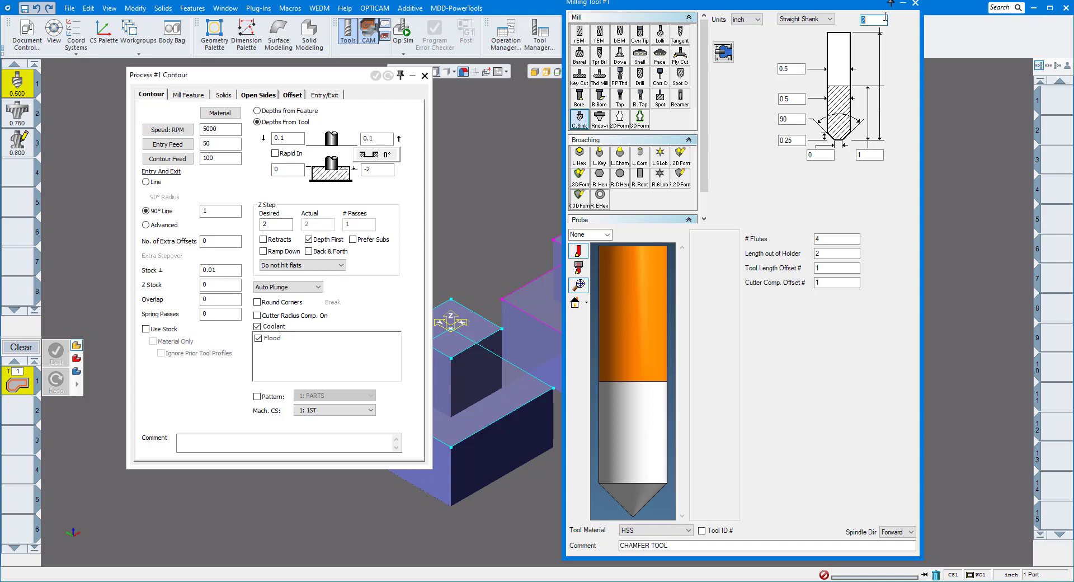
- Set the contour's final depth to -.2 and stock to 0, then pick the base square contour
left_click(915, 3)
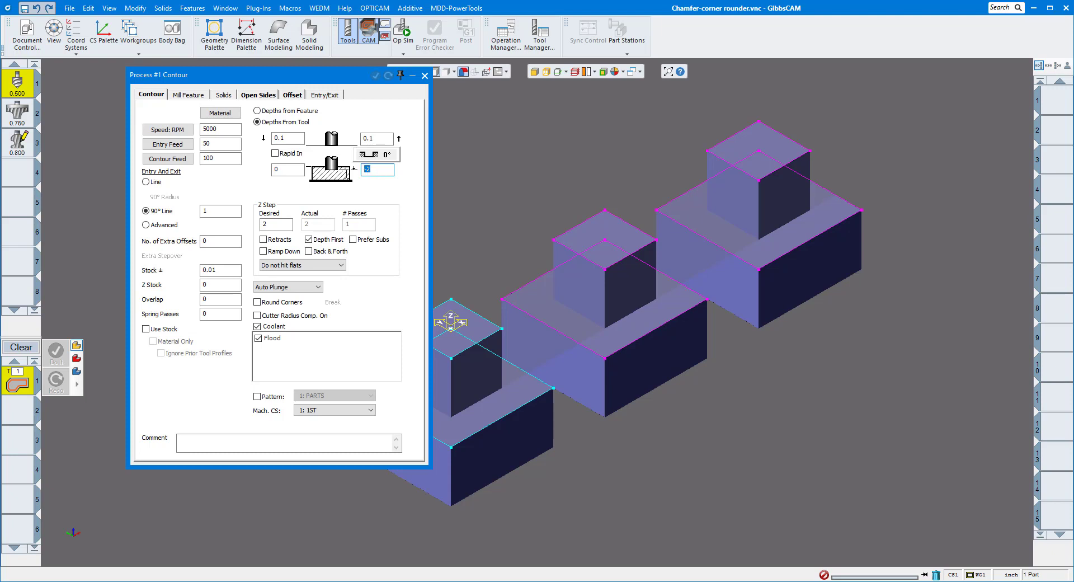
type("2")
double_click(225, 271)
type("0")
left_click(424, 76)
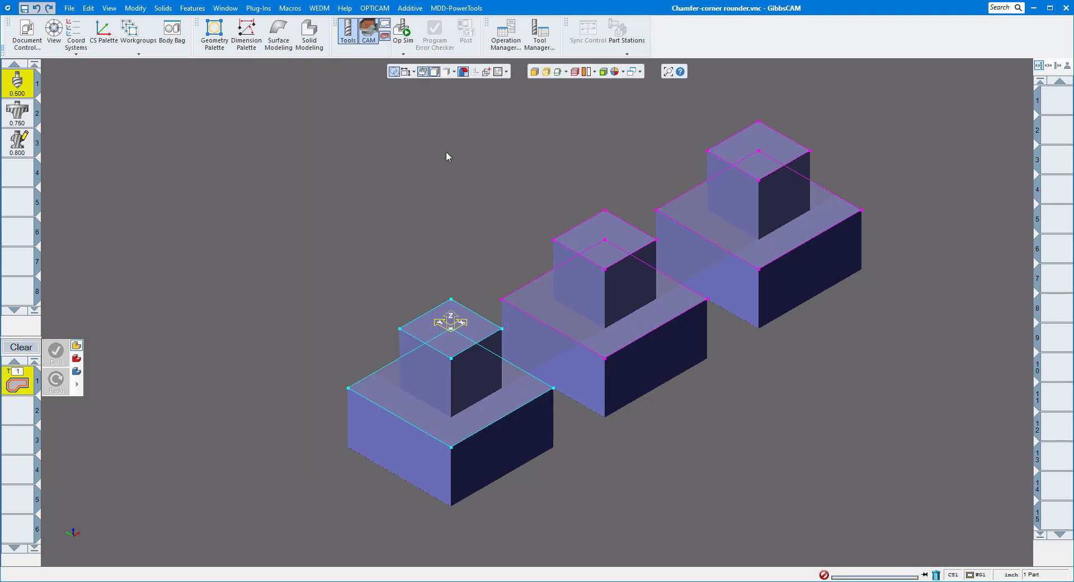
left_click(476, 348)
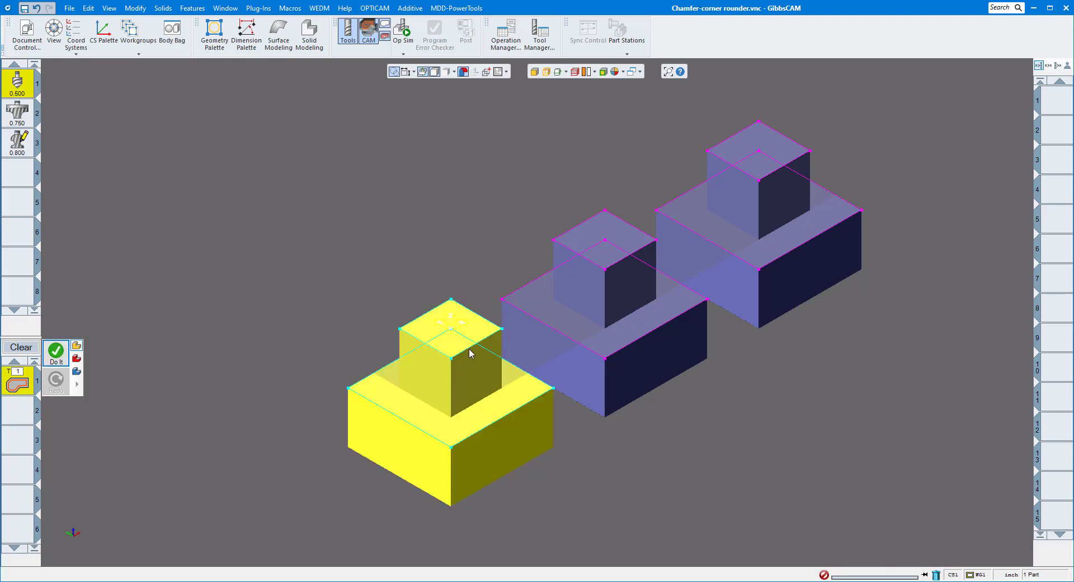
- Generate the chamfer contour toolpath around the left block's top square and launch Op Sim
left_click(472, 351)
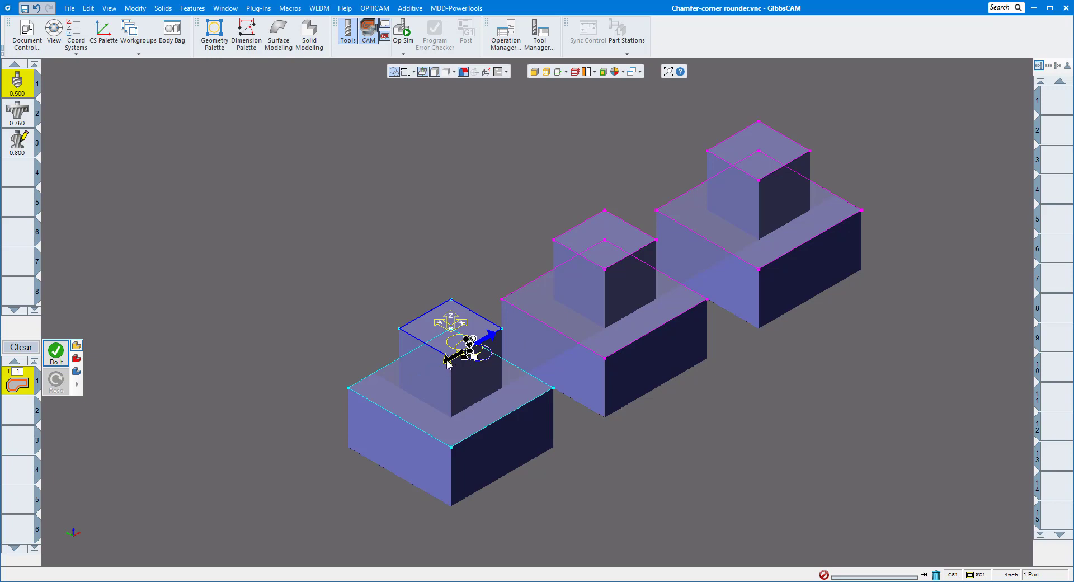
left_click(56, 358)
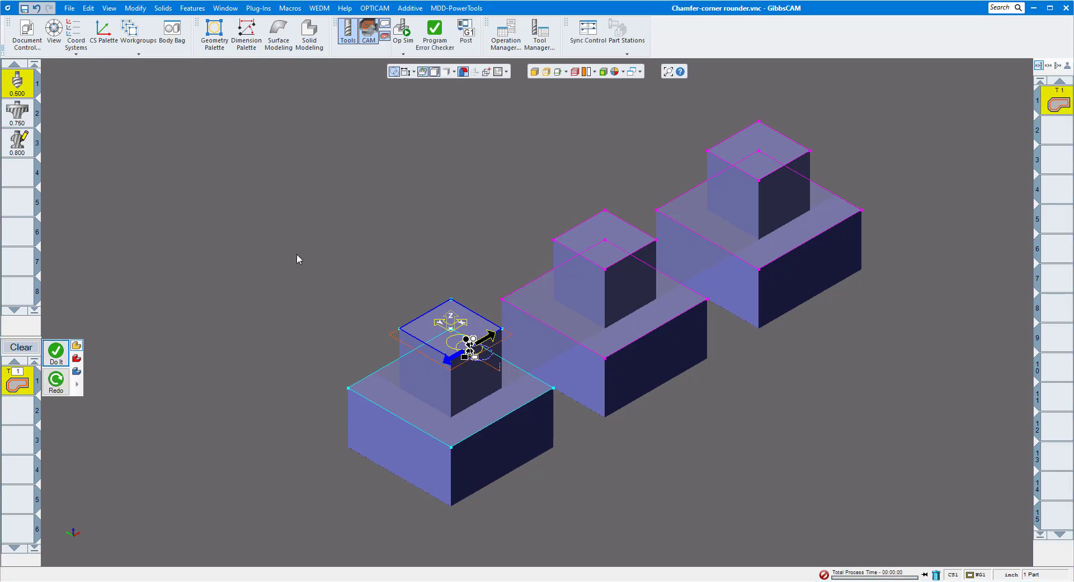
left_click(403, 31)
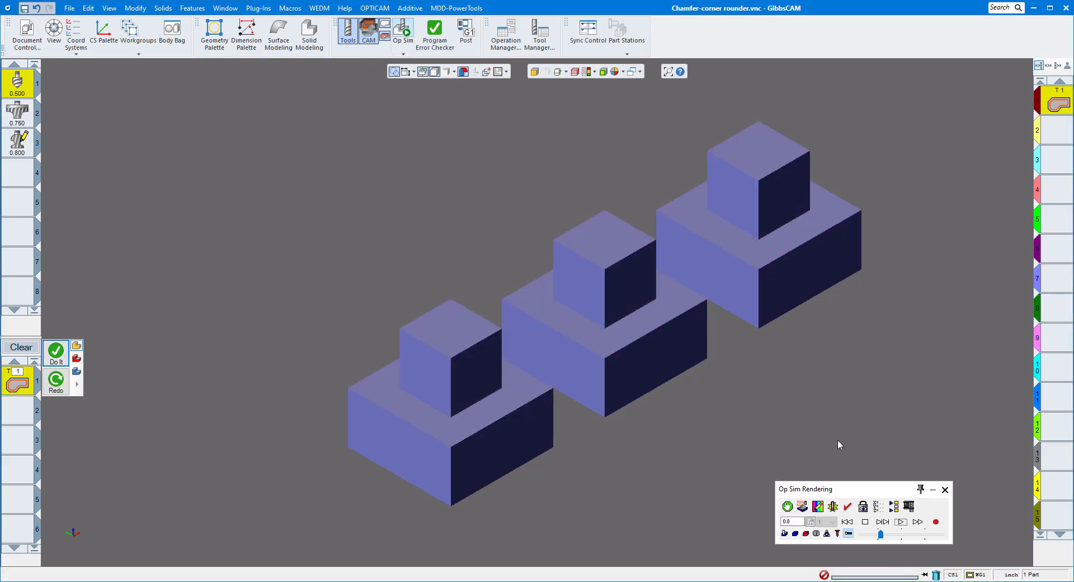
- Step the simulation through six features, then zoom in on the chamfer tool in front view
left_click(882, 521)
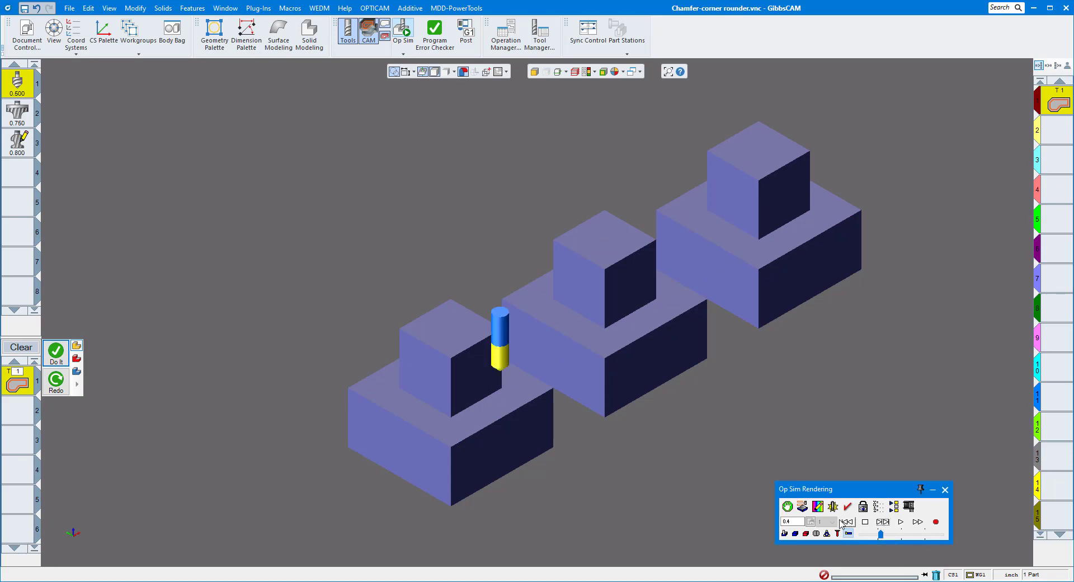
left_click(883, 522)
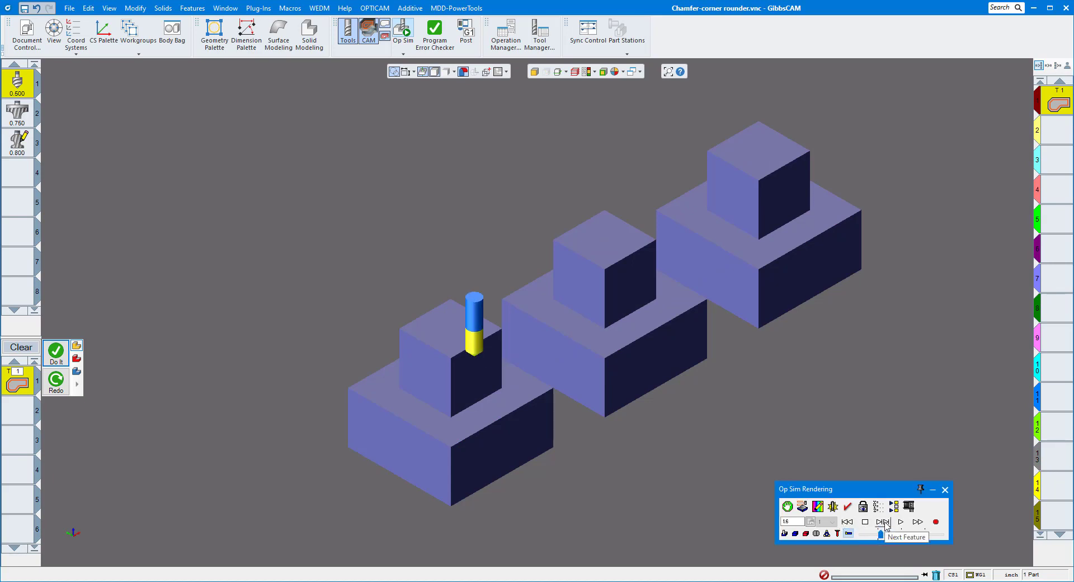
left_click(882, 521)
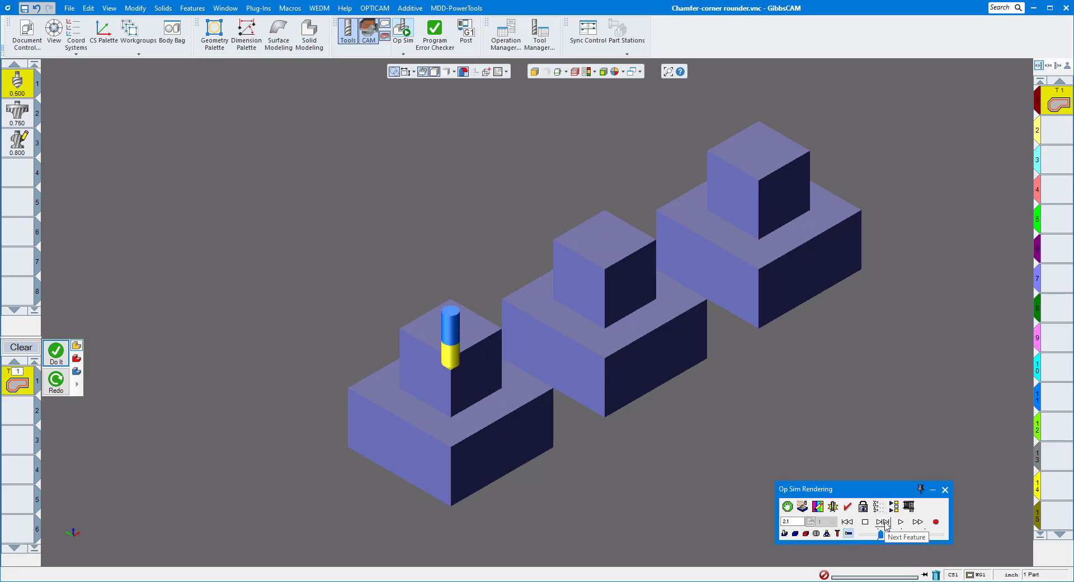
left_click(883, 521)
left_click(882, 521)
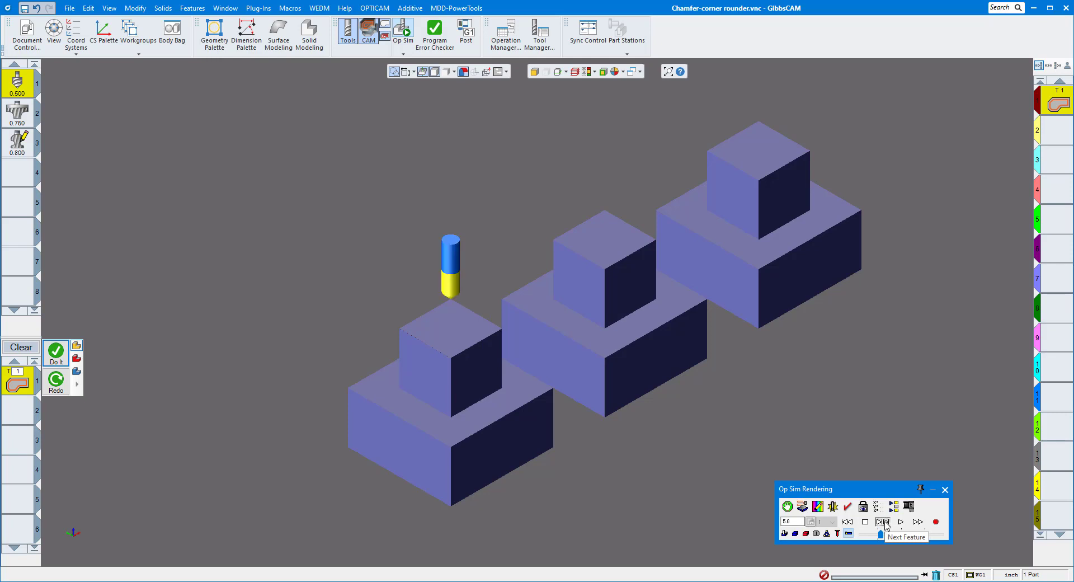
left_click(882, 521)
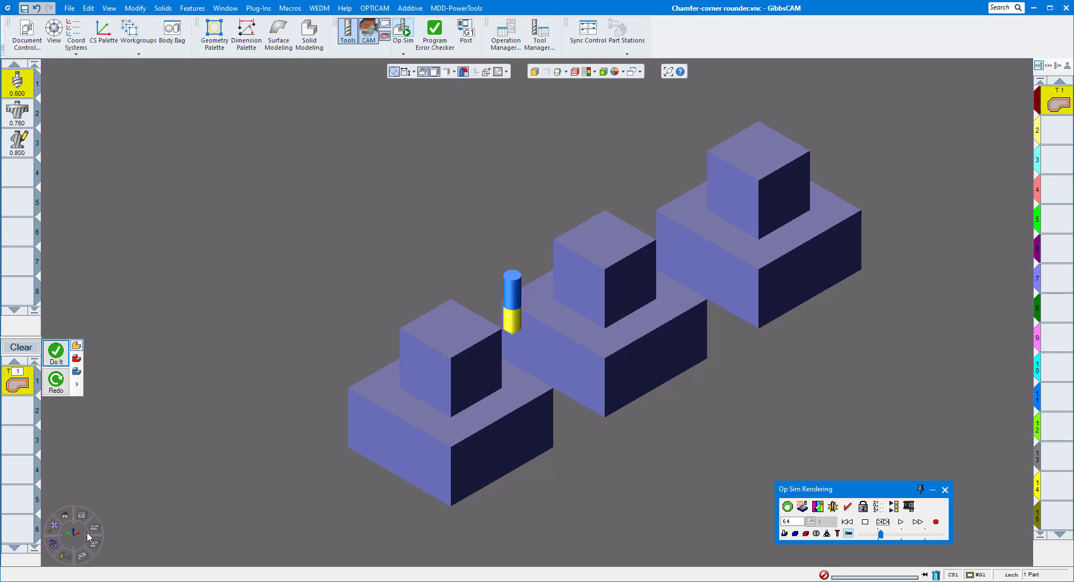
left_click(96, 532)
left_click_drag(369, 119, 557, 301)
- Zoom in on the chamfer tip against the block edge, then close Op Sim
scroll(649, 377, "up", 3)
scroll(640, 372, "up", 1)
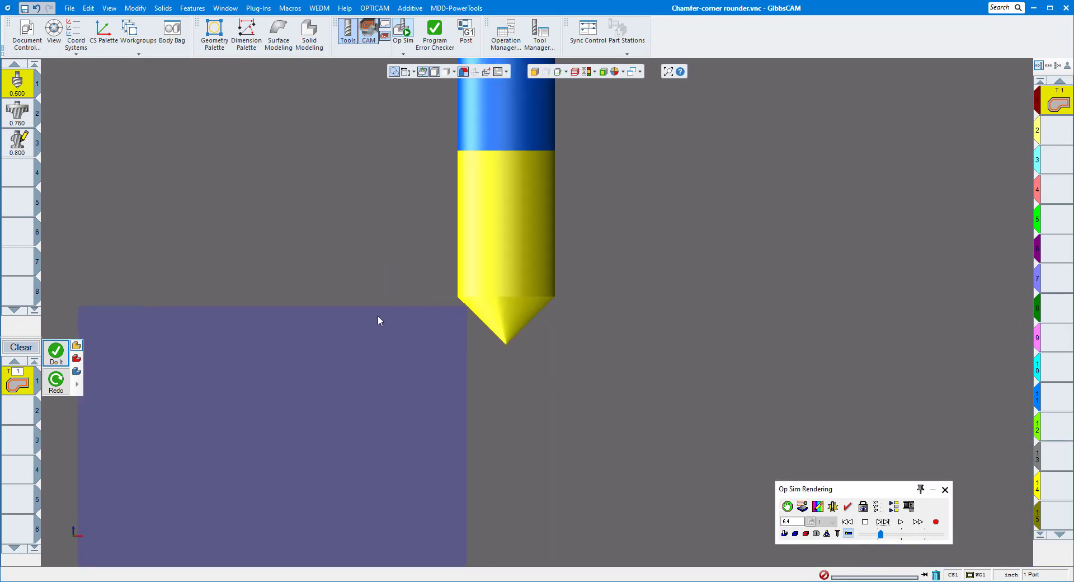
scroll(470, 338, "down", 1)
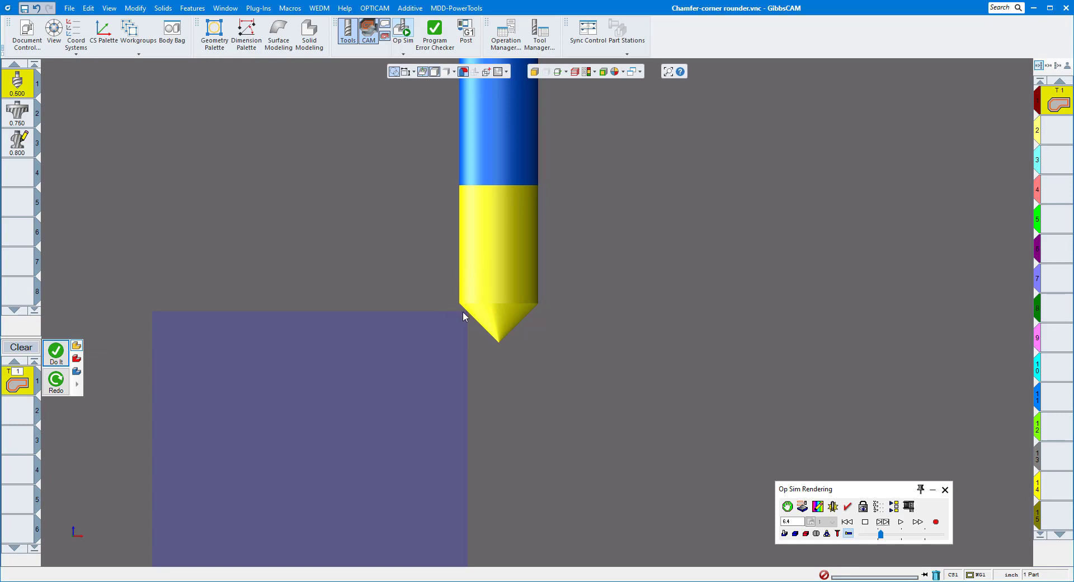
left_click(945, 489)
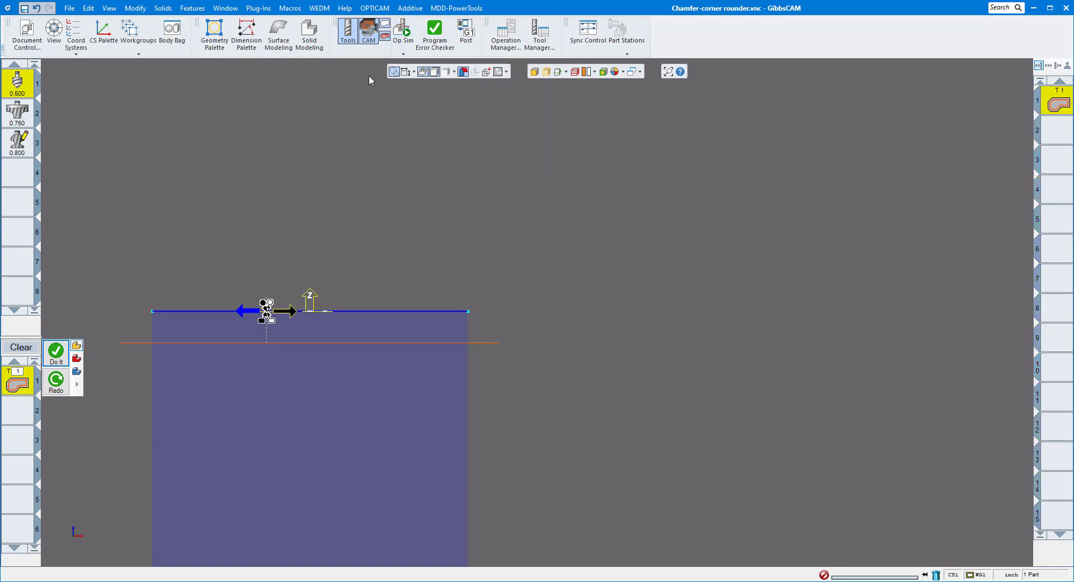
- Close the process panel and switch to the TOOLS SIDE VIEW workgroup
left_click(379, 29)
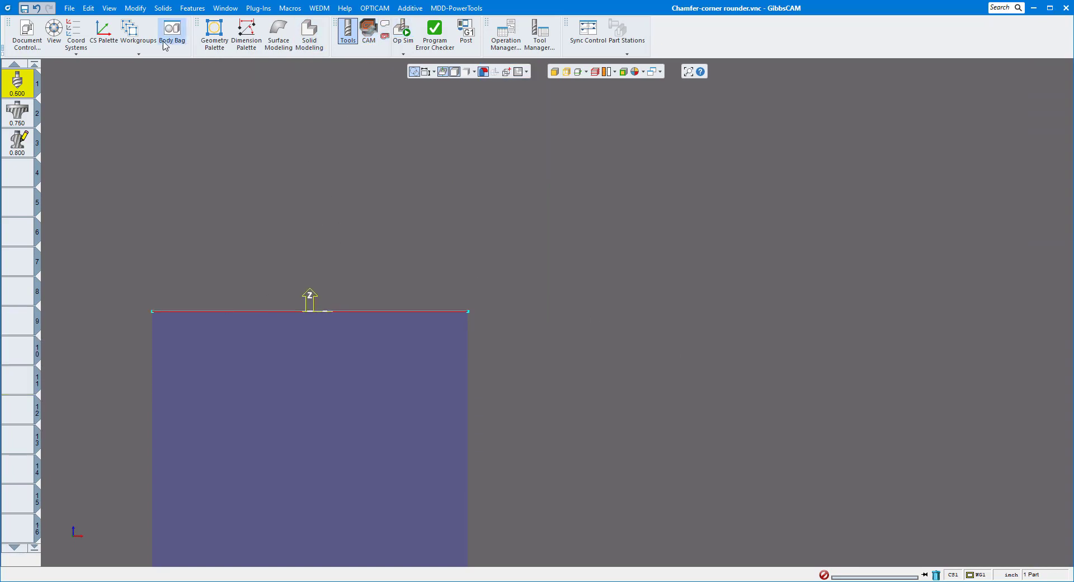
left_click(135, 34)
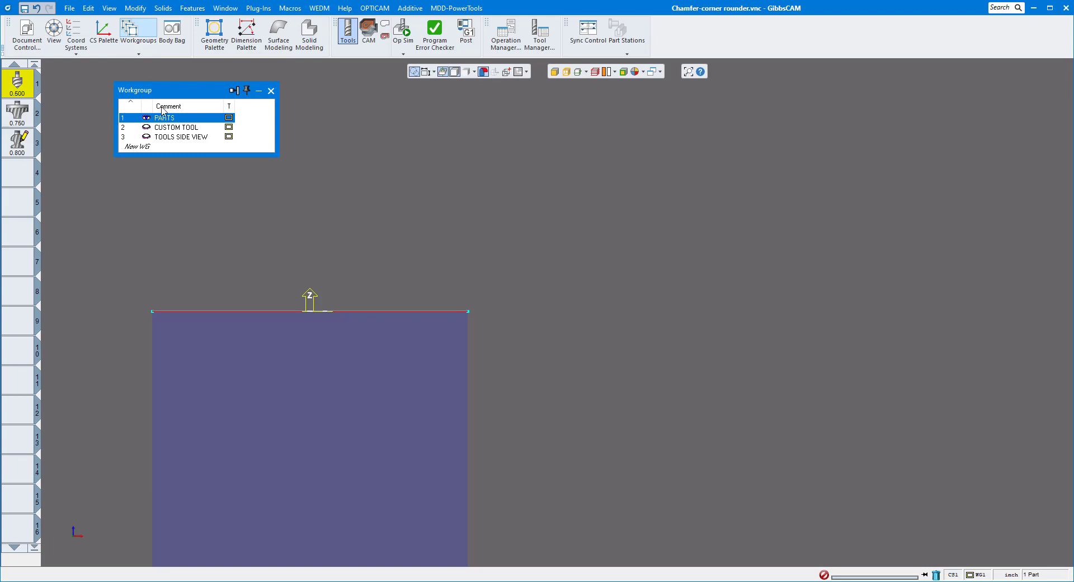
left_click(187, 137)
left_click(270, 91)
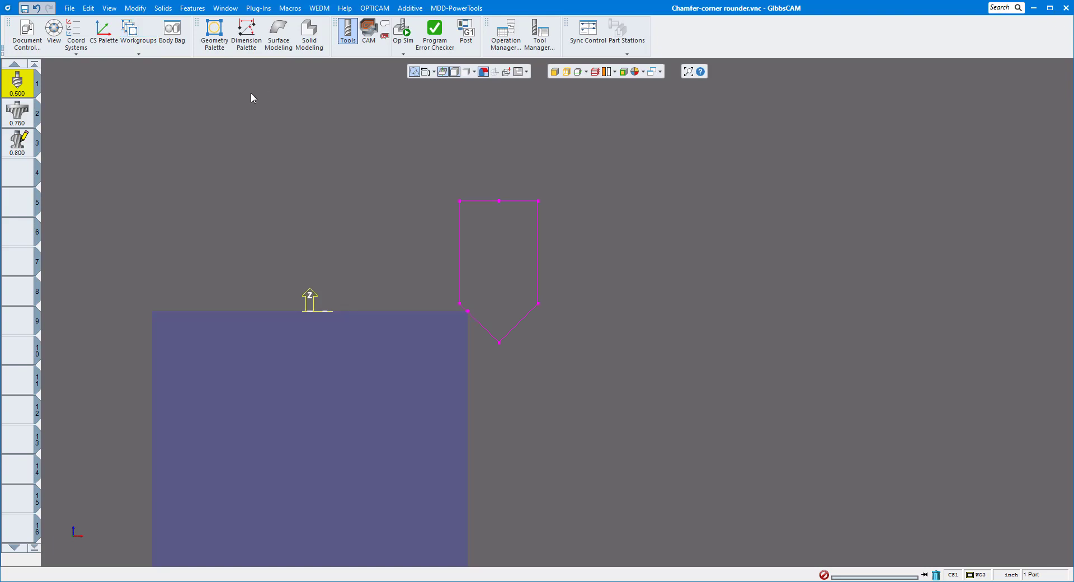
- Make the SIDE VIEW coordinate system the active one
left_click(110, 38)
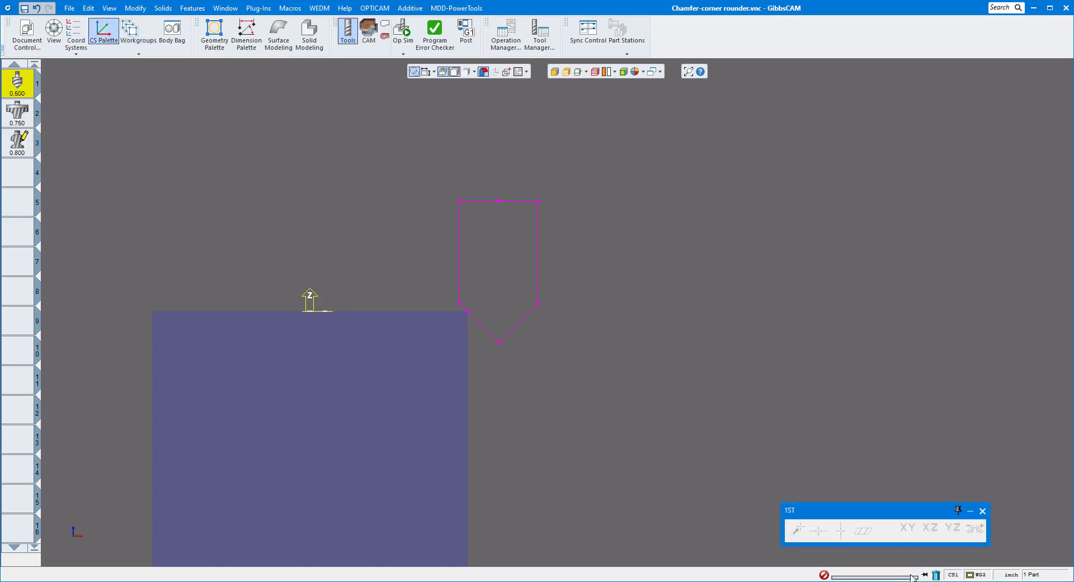
left_click(103, 34)
left_click(76, 32)
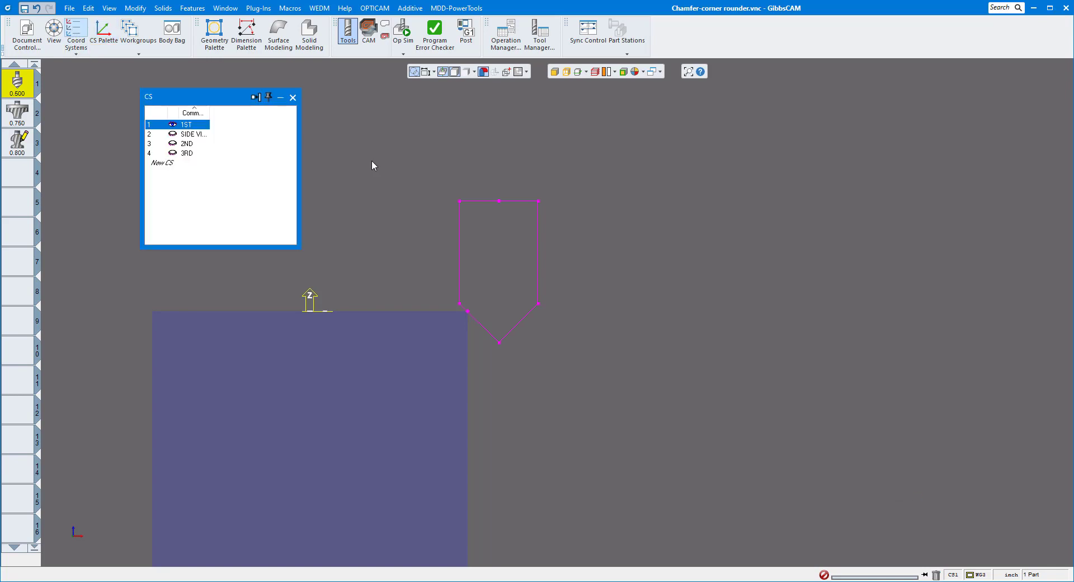
left_click(194, 136)
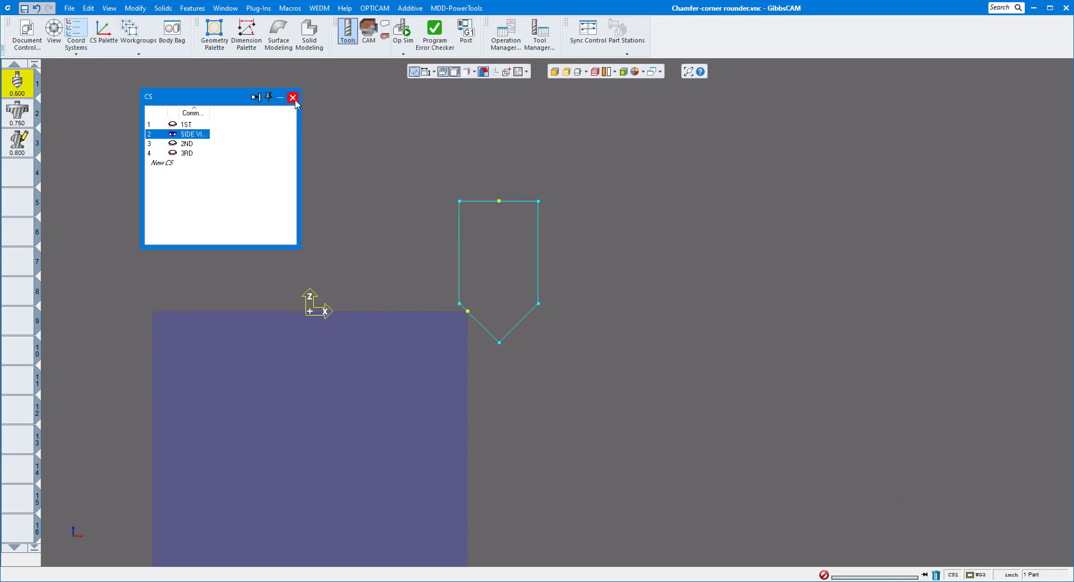
left_click(292, 97)
scroll(473, 350, "up", 3)
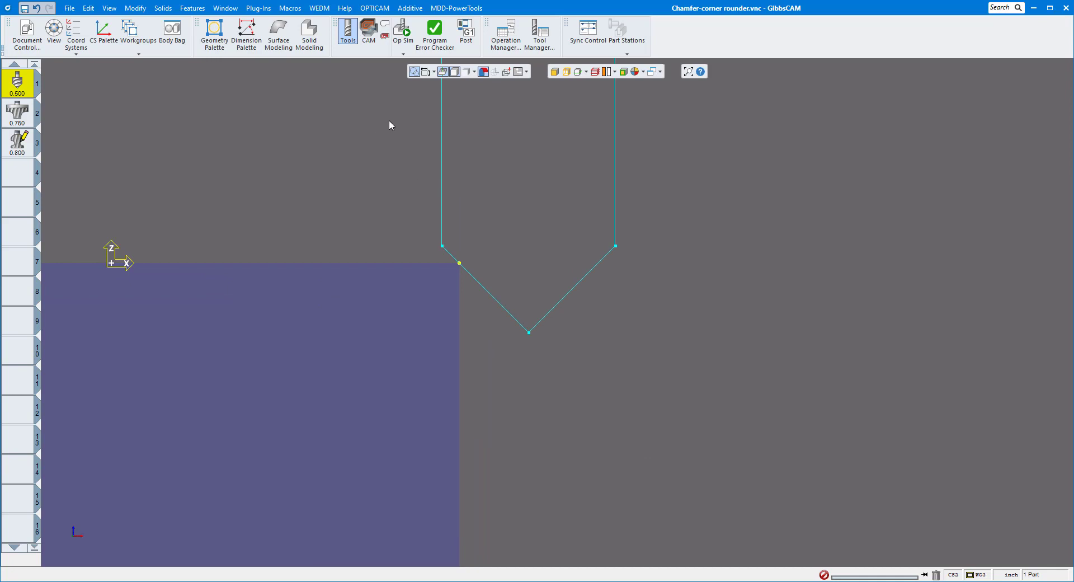
- Label the chamfer corner point with its coordinates using point dimensioning
left_click(425, 72)
left_click(246, 32)
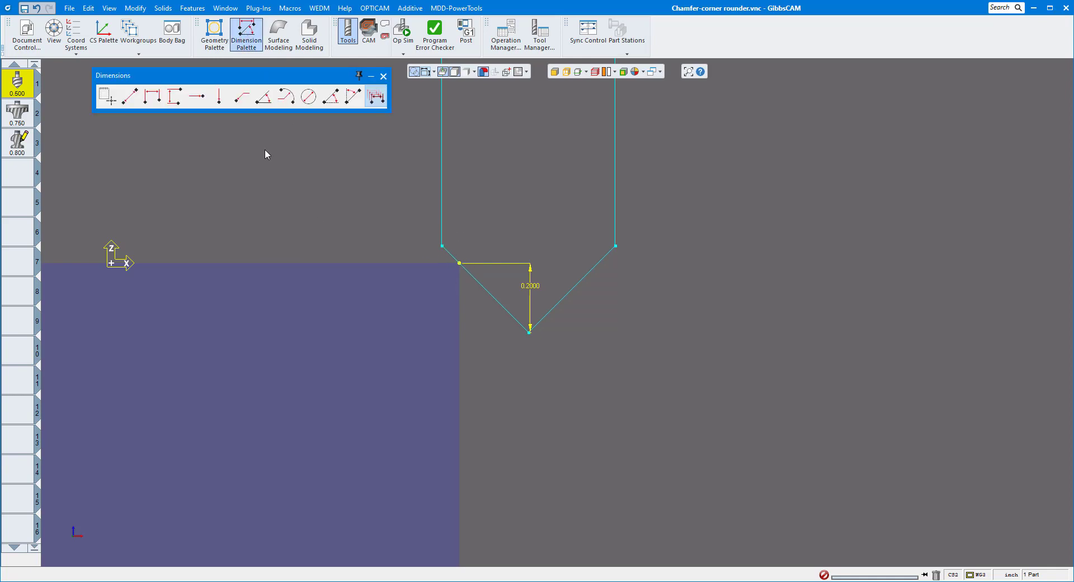
left_click(246, 104)
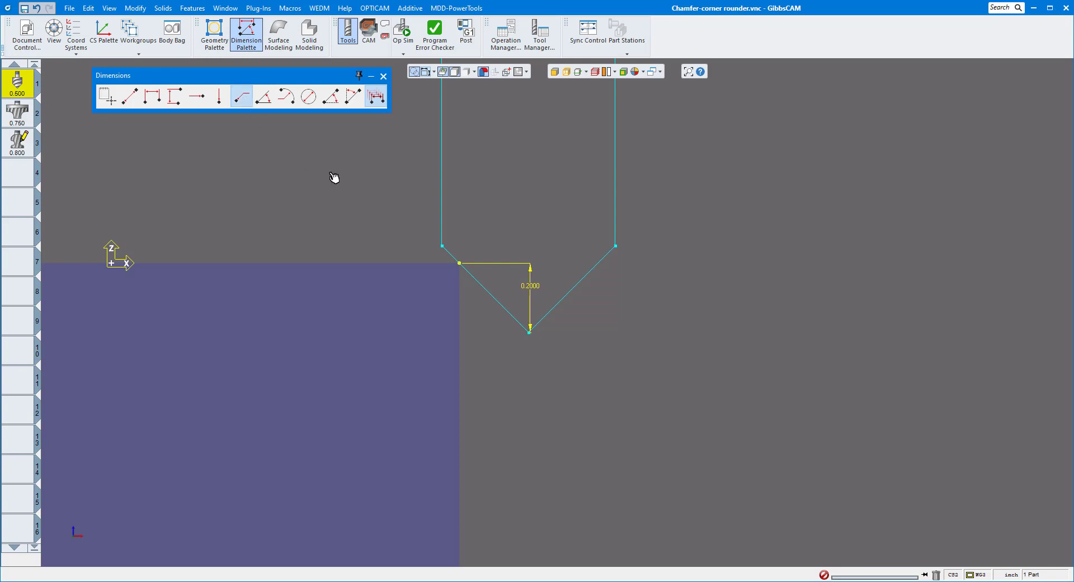
left_click(461, 263)
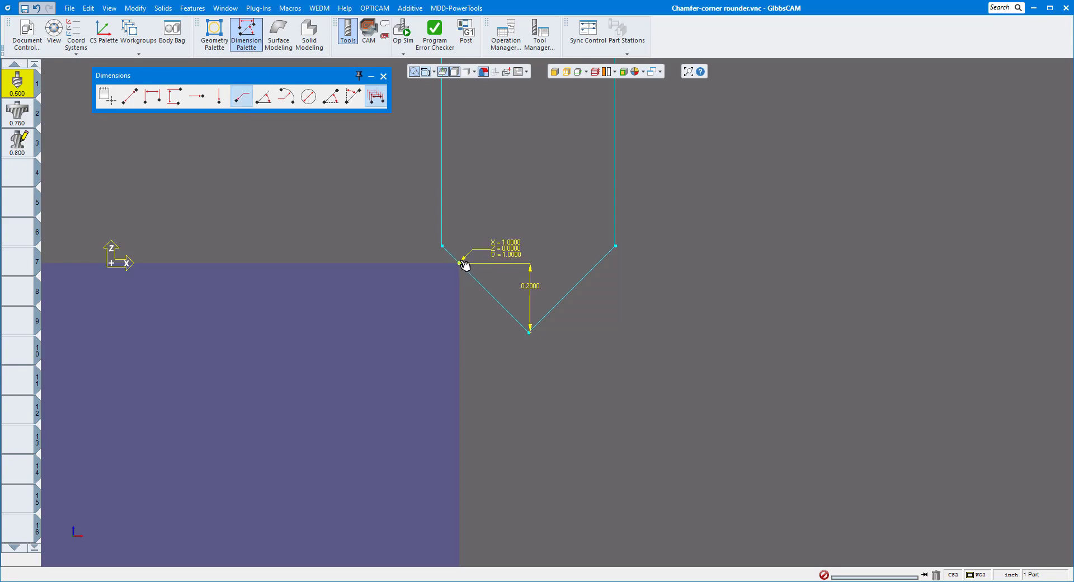
left_click(384, 76)
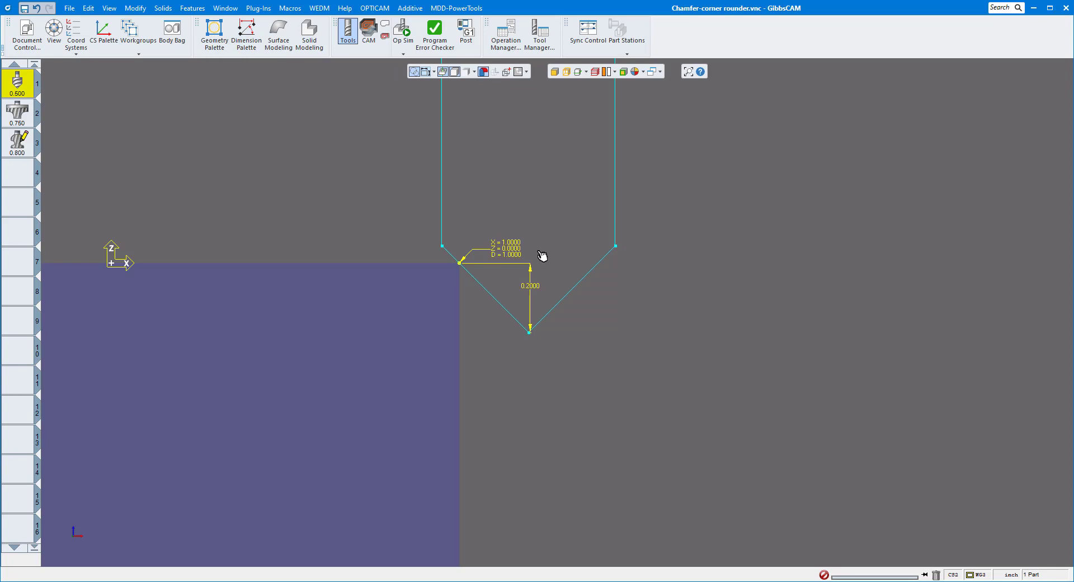
scroll(539, 256, "down", 2)
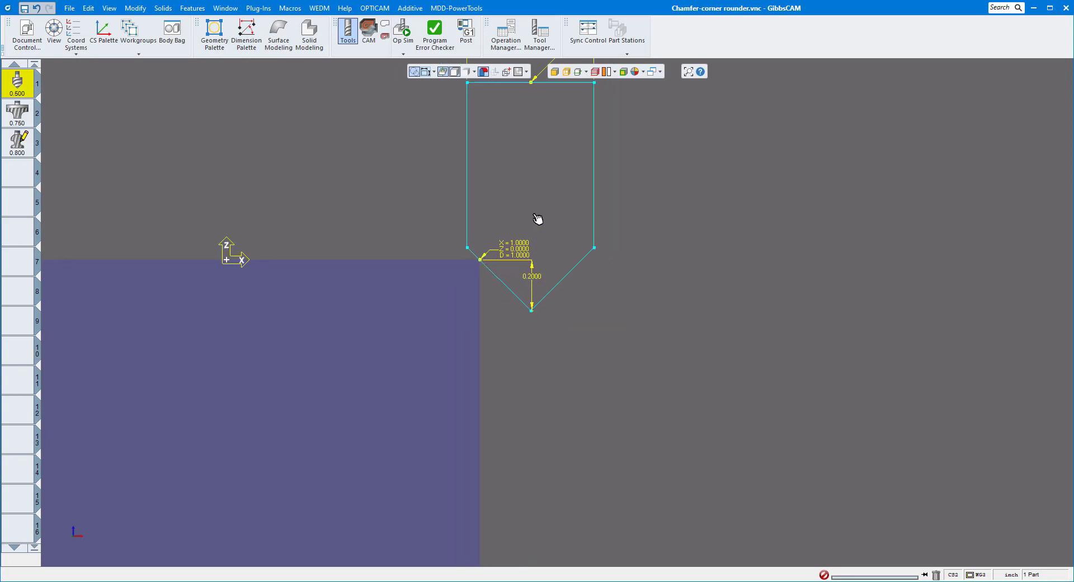
- Add a horizontal 0.2000 dimension across the chamfer corner, placed above it
left_click(251, 35)
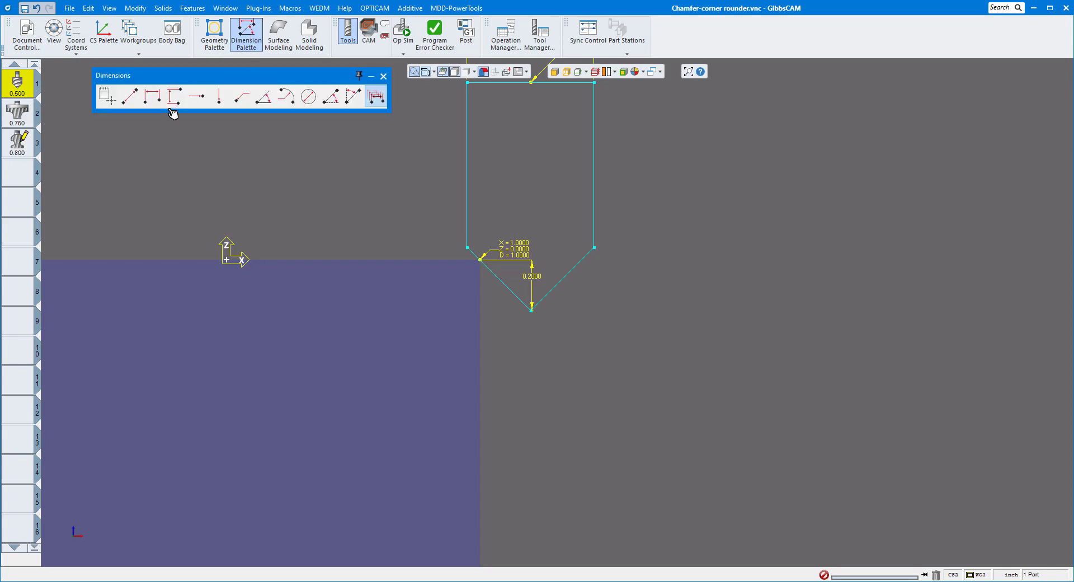
left_click(152, 97)
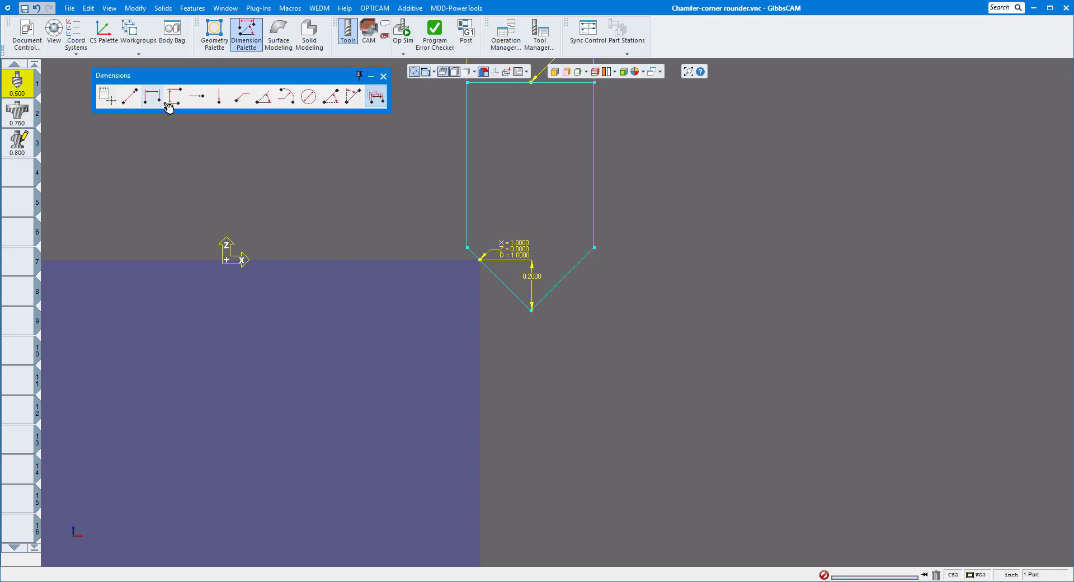
left_click(531, 310)
left_click(482, 259)
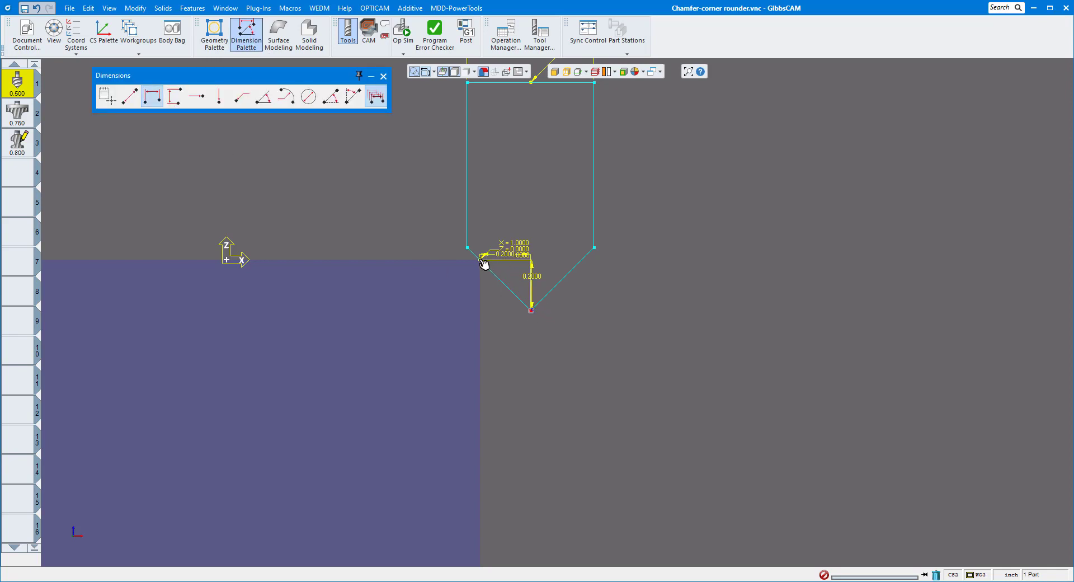
left_click(506, 259)
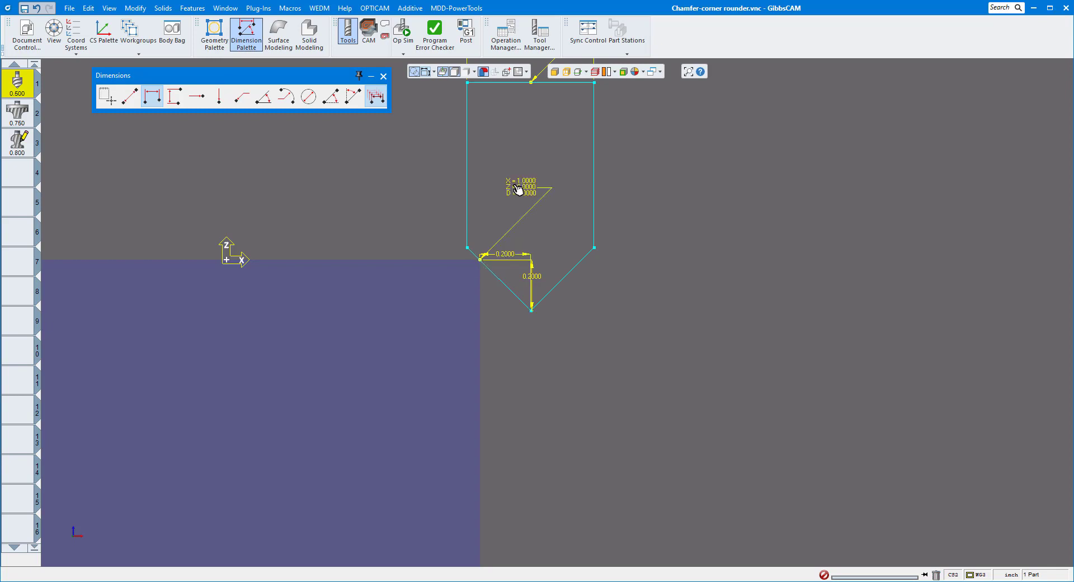
left_click_drag(528, 252, 518, 240)
left_click(383, 76)
- Delete the X/Z/D coordinate label and shift the vertical 0.2000 dimension left
left_click_drag(532, 187, 402, 189)
left_click(426, 183)
key("Delete")
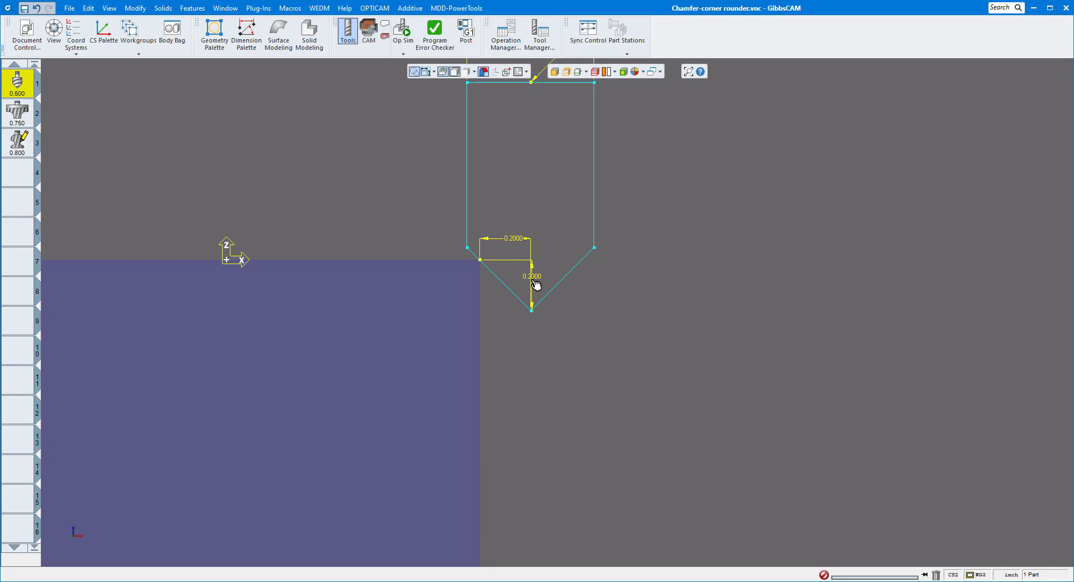
left_click_drag(538, 280, 513, 307)
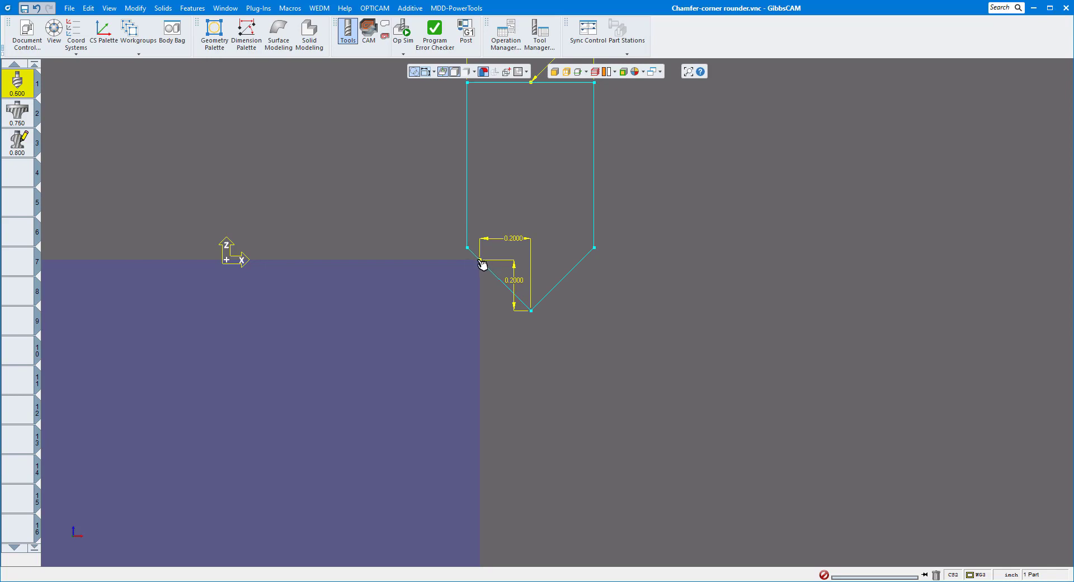
scroll(528, 364, "down", 3)
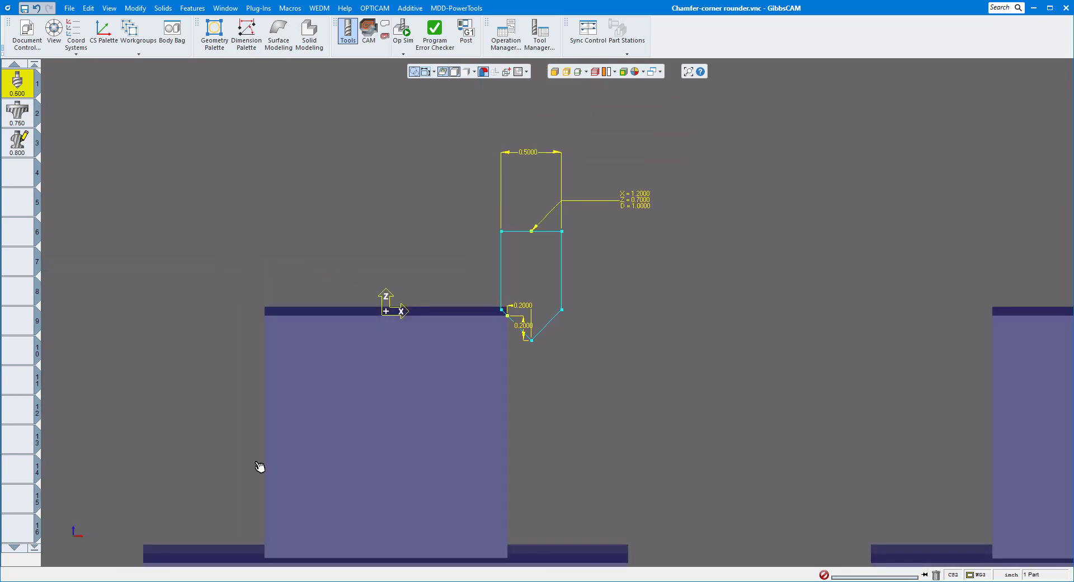
- Preview the chamfer tool in Op Sim from an angled top view, then return to CAM mode
middle_click_drag(259, 468, 402, 84)
left_click(403, 31)
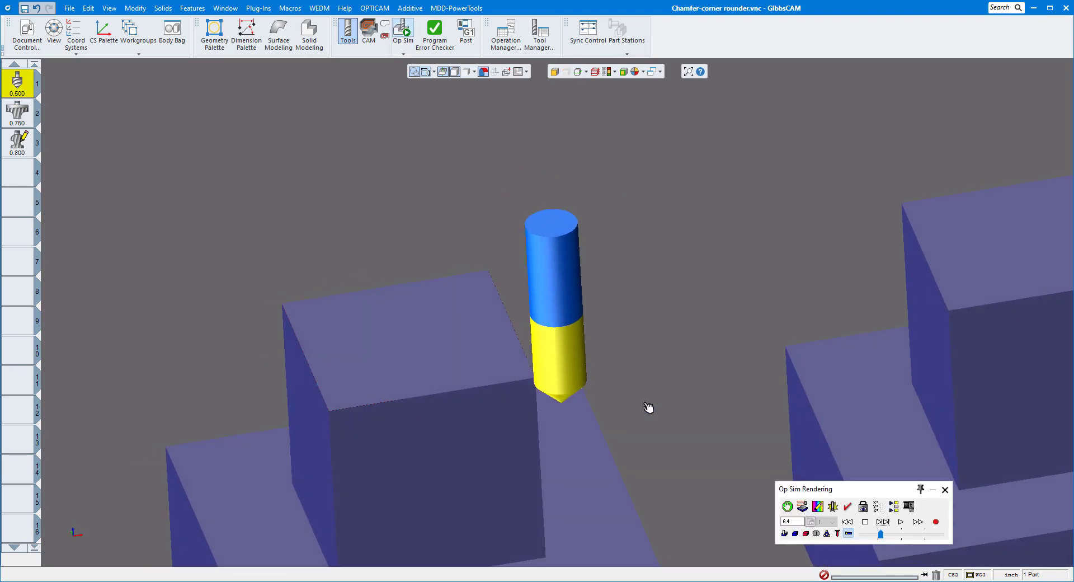
scroll(489, 315, "up", 5)
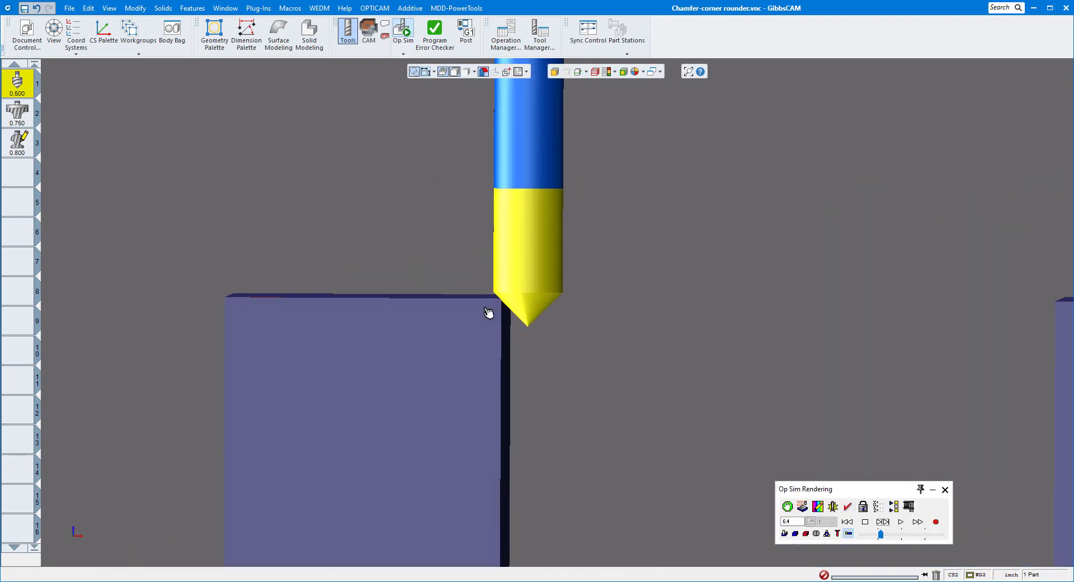
scroll(487, 317, "down", 5)
middle_click_drag(487, 317, 940, 486)
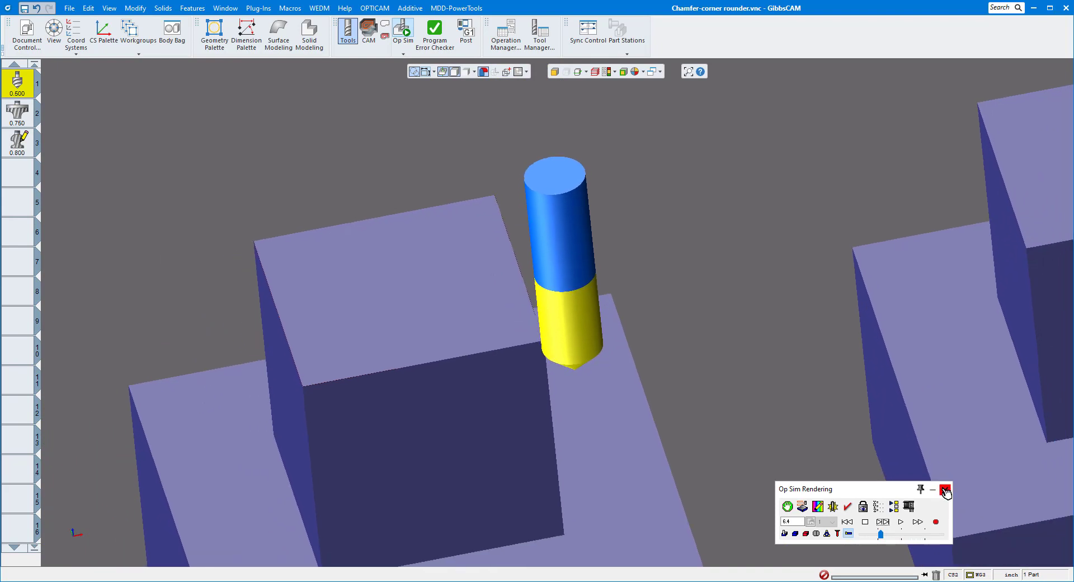
left_click(944, 489)
scroll(397, 360, "down", 4)
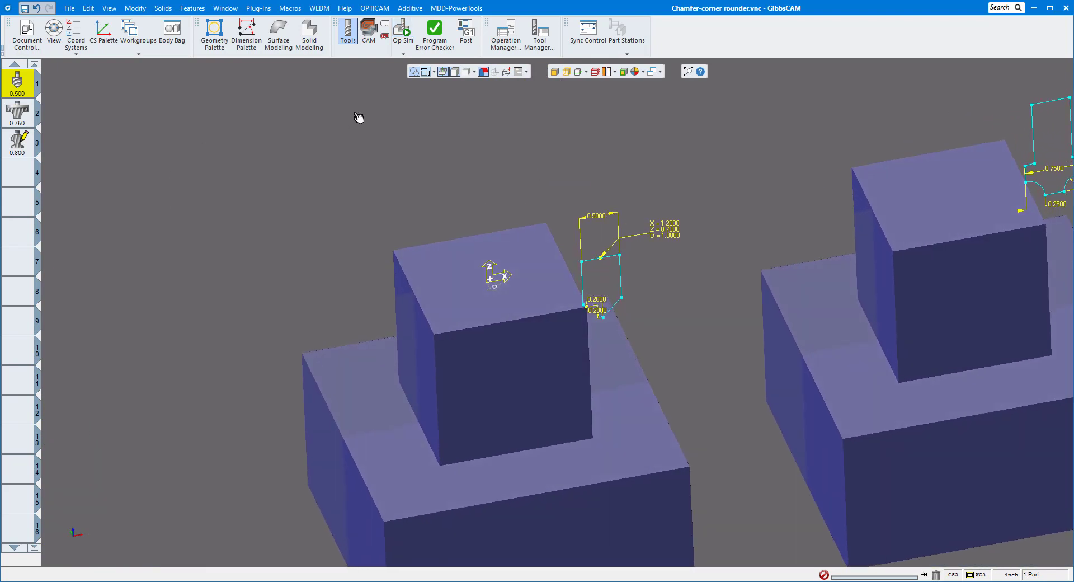
left_click(366, 31)
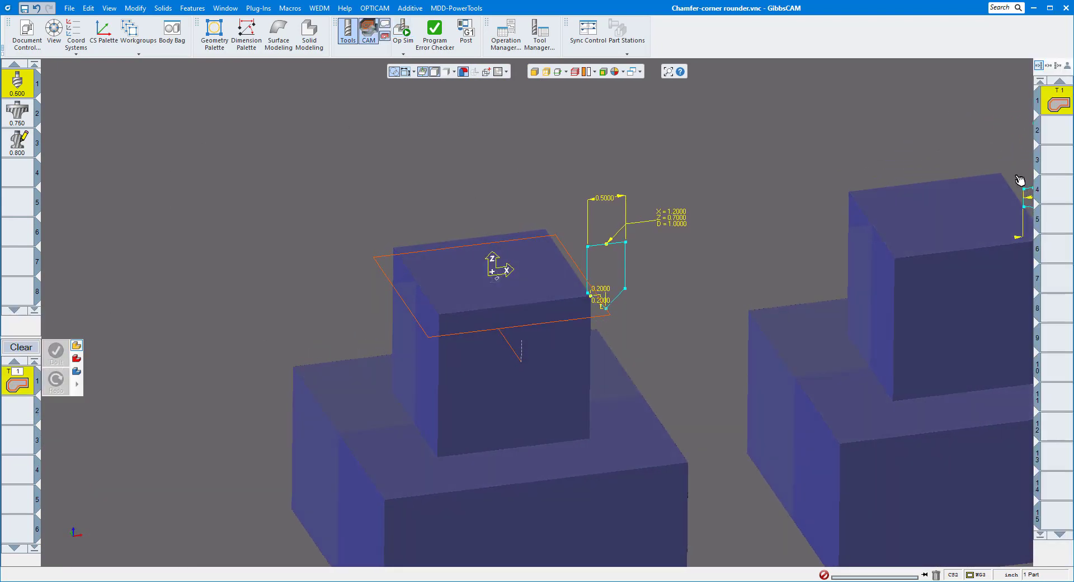
- Change the contour process Stock ± to -0.05 and regenerate its toolpath
double_click(19, 384)
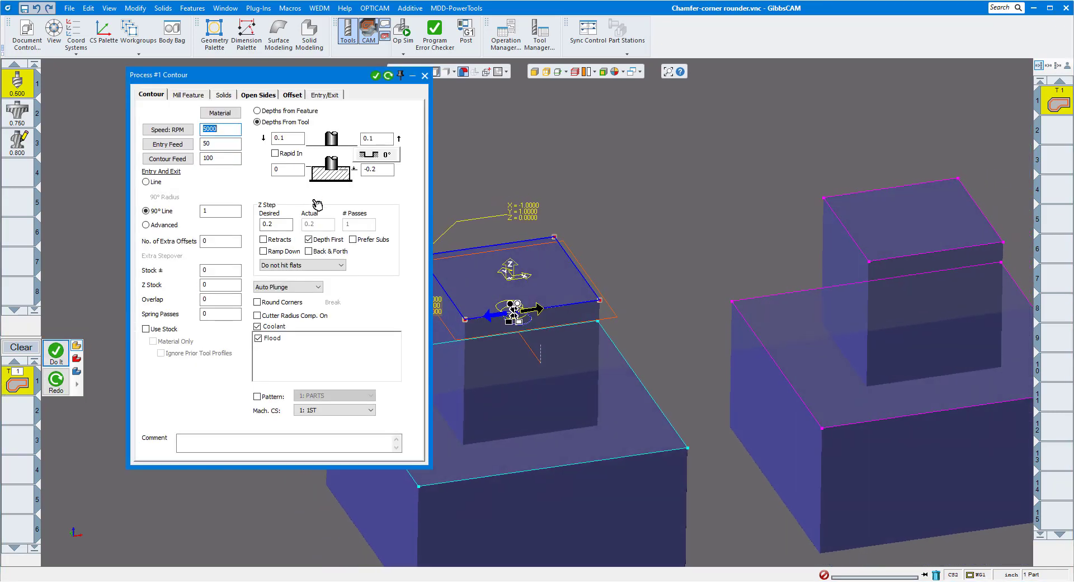
double_click(208, 270)
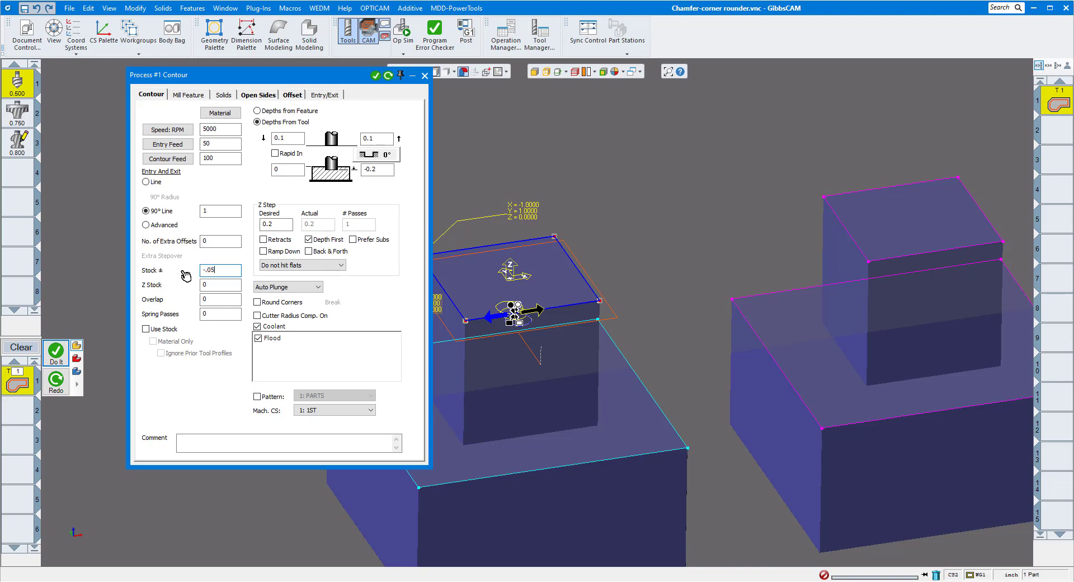
left_click(388, 75)
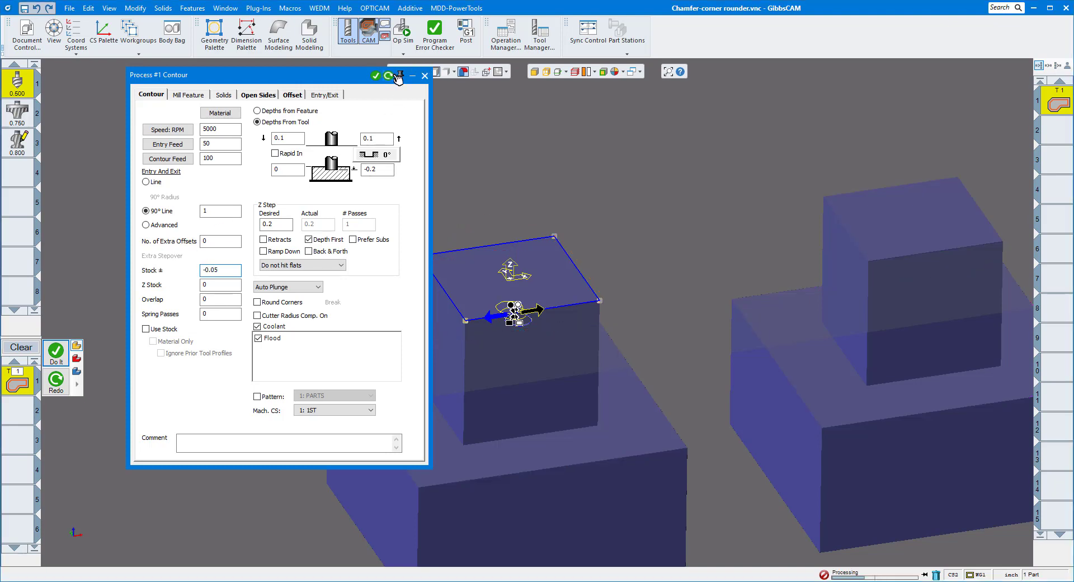
left_click(425, 75)
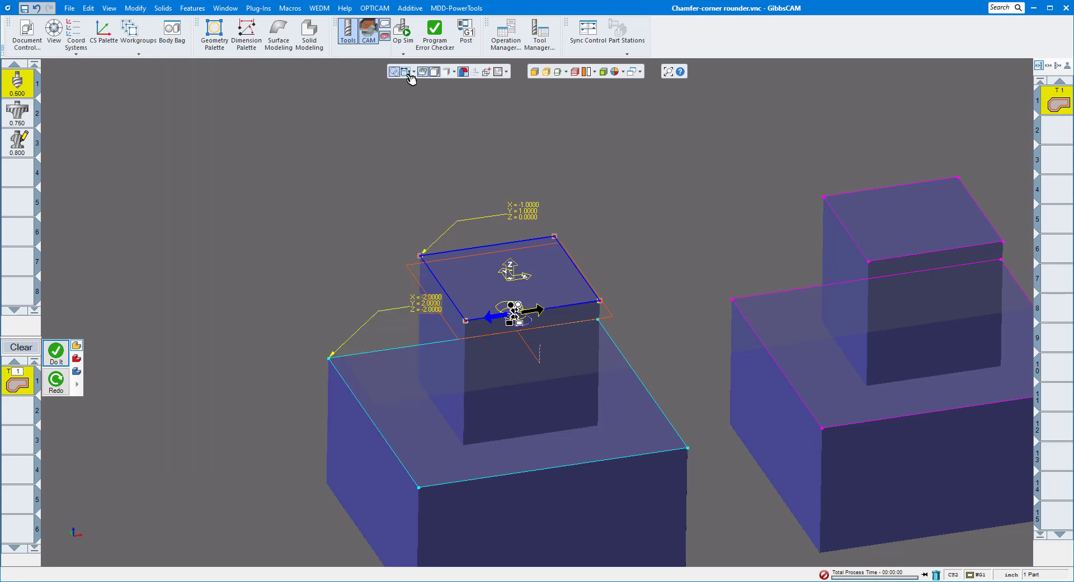
- Run Op Sim, reset it, and step feature by feature along the chamfer path
left_click(403, 30)
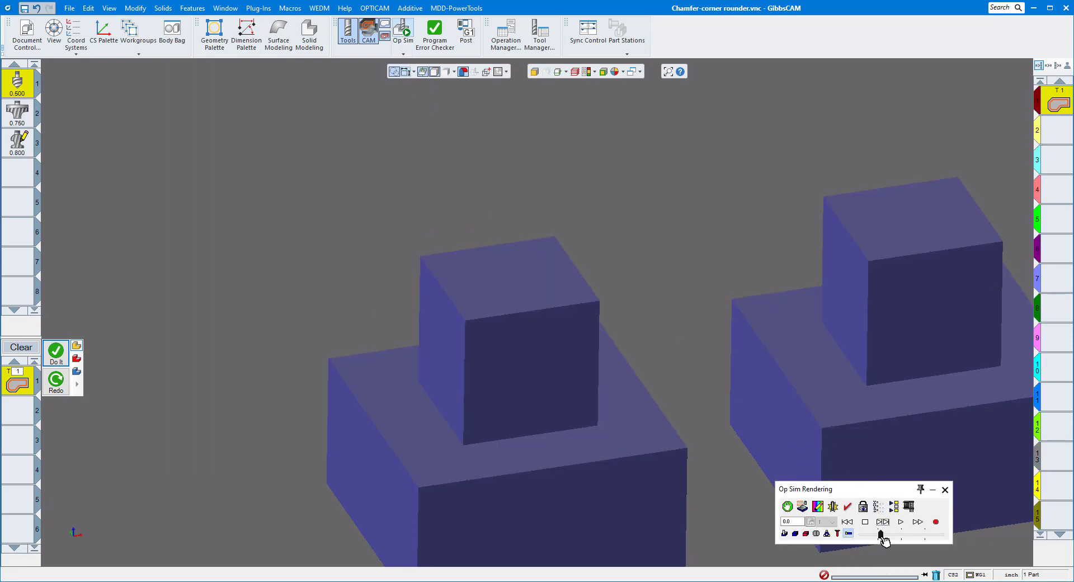
left_click(901, 521)
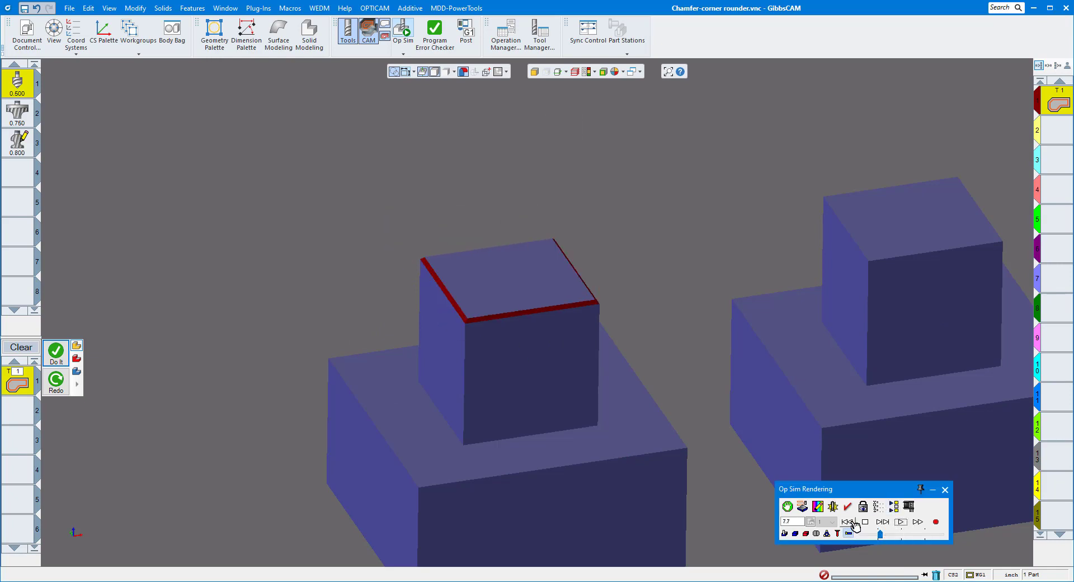
left_click(846, 521)
left_click(882, 521)
left_click(883, 521)
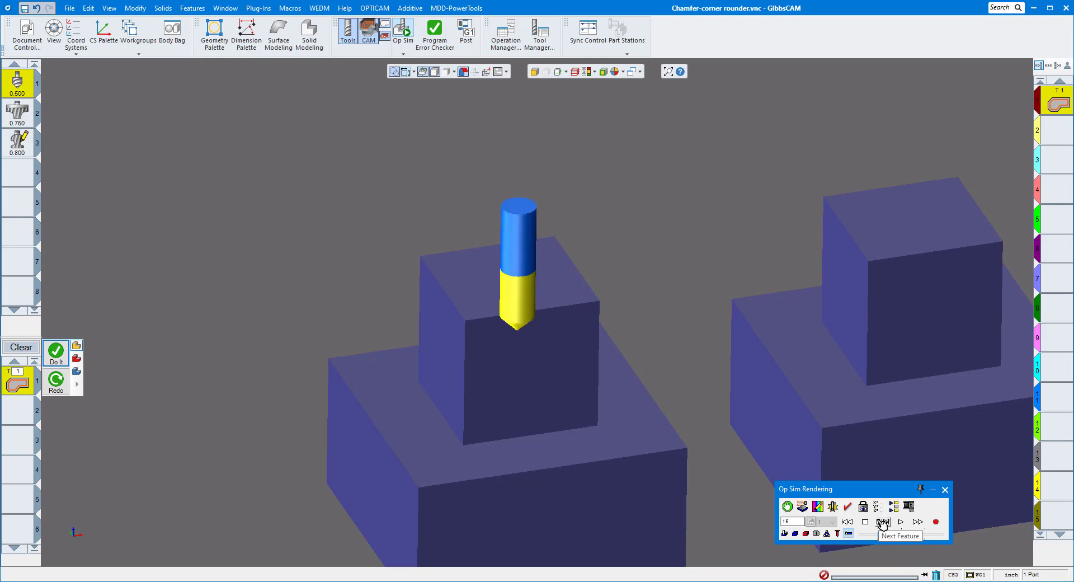
left_click(883, 521)
left_click(882, 521)
left_click(882, 522)
left_click(882, 521)
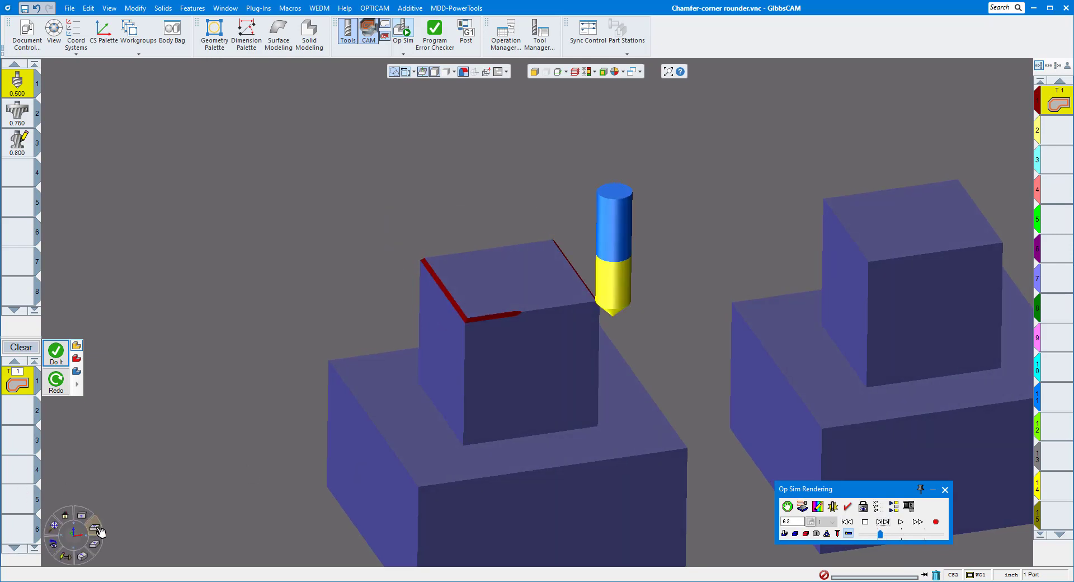
- Inspect the tool tip on the first block's top edge from the front view
left_click(99, 529)
scroll(632, 333, "up", 4)
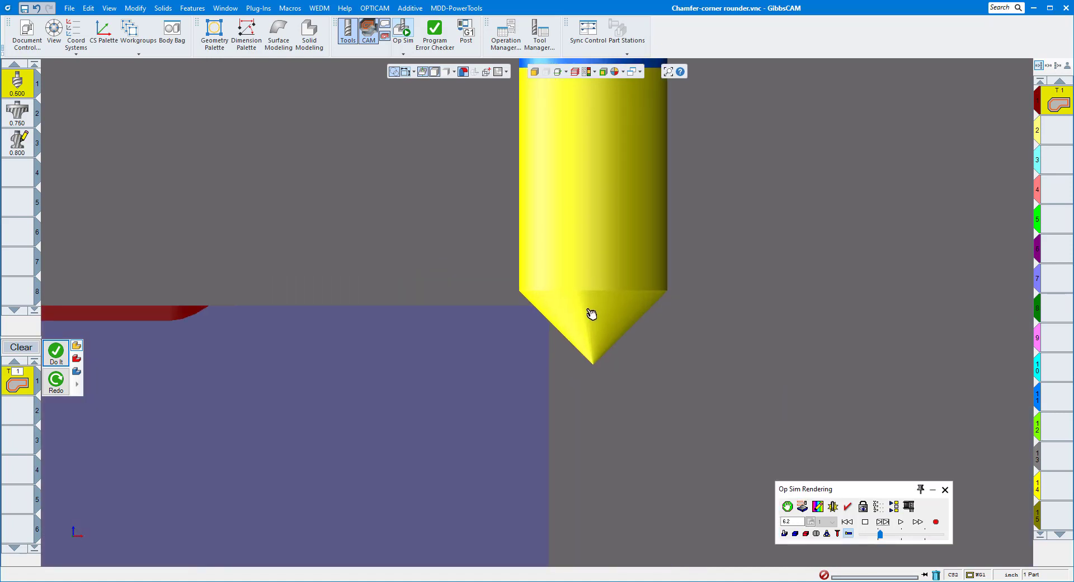
scroll(591, 313, "up", 2)
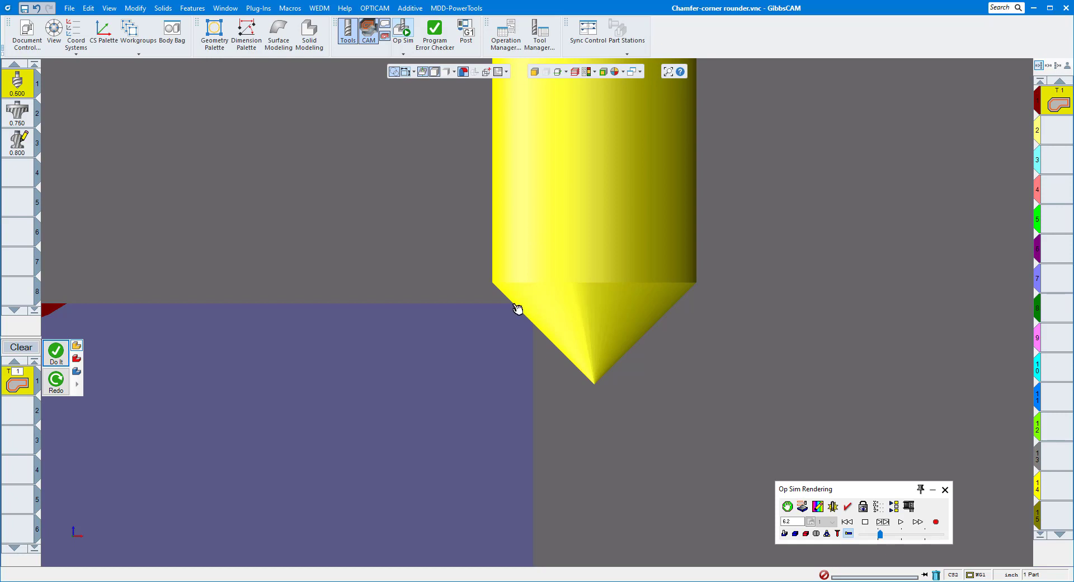
scroll(492, 336, "down", 6)
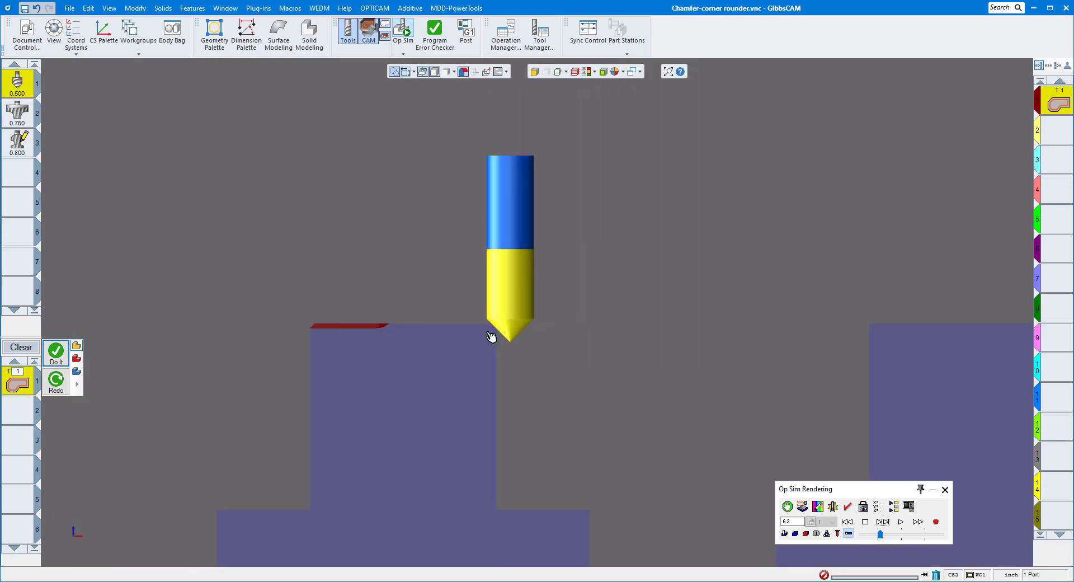
scroll(491, 336, "down", 5)
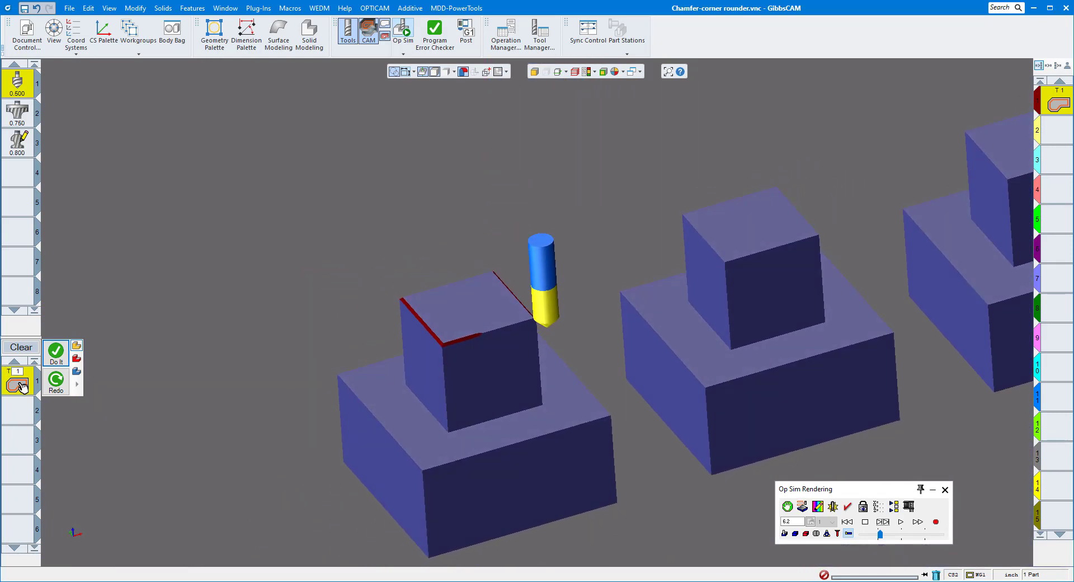
- Set the first contour's Stock ± to -0.125 and regenerate it
double_click(21, 386)
double_click(216, 270)
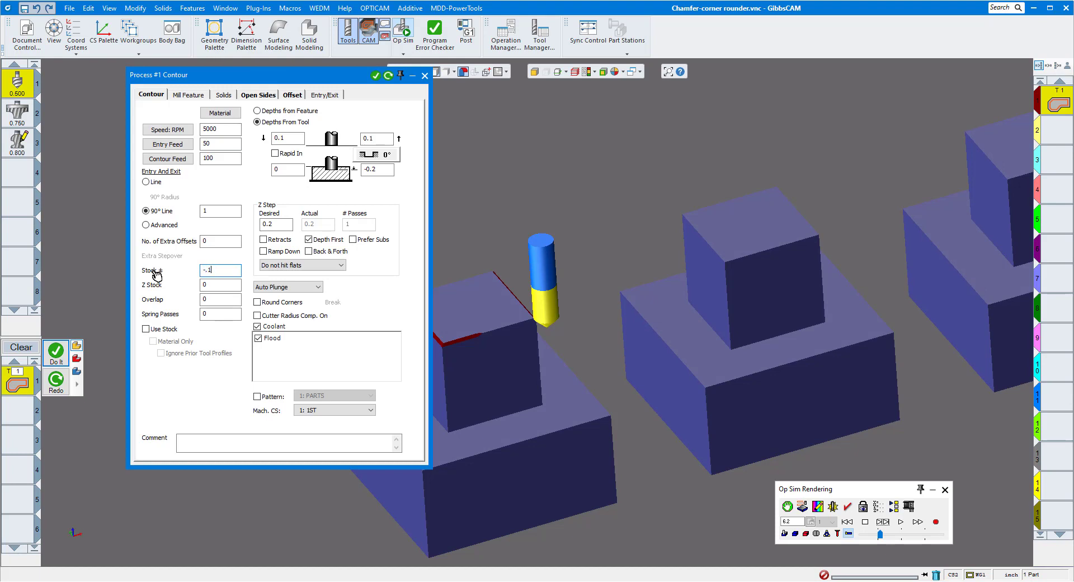
left_click(388, 75)
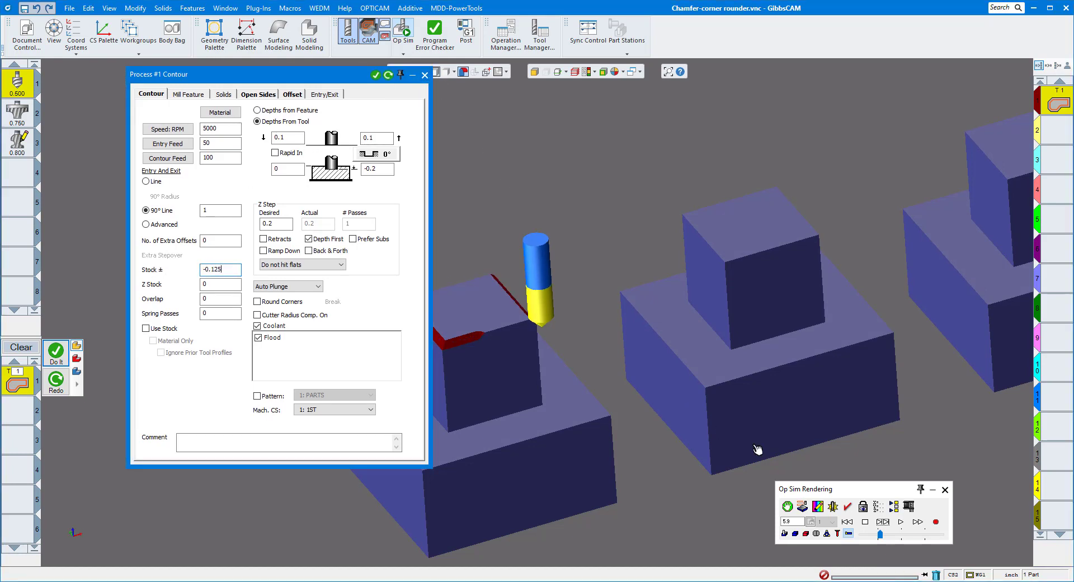
left_click(424, 74)
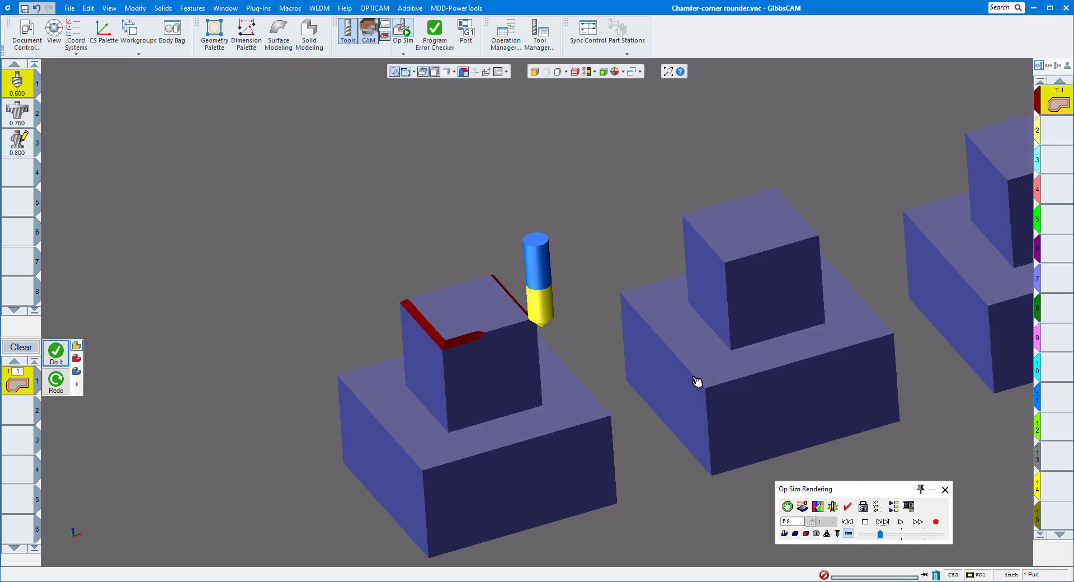
- Finish simulating the wider red chamfer, view all three parts, then exit Op Sim
left_click(902, 523)
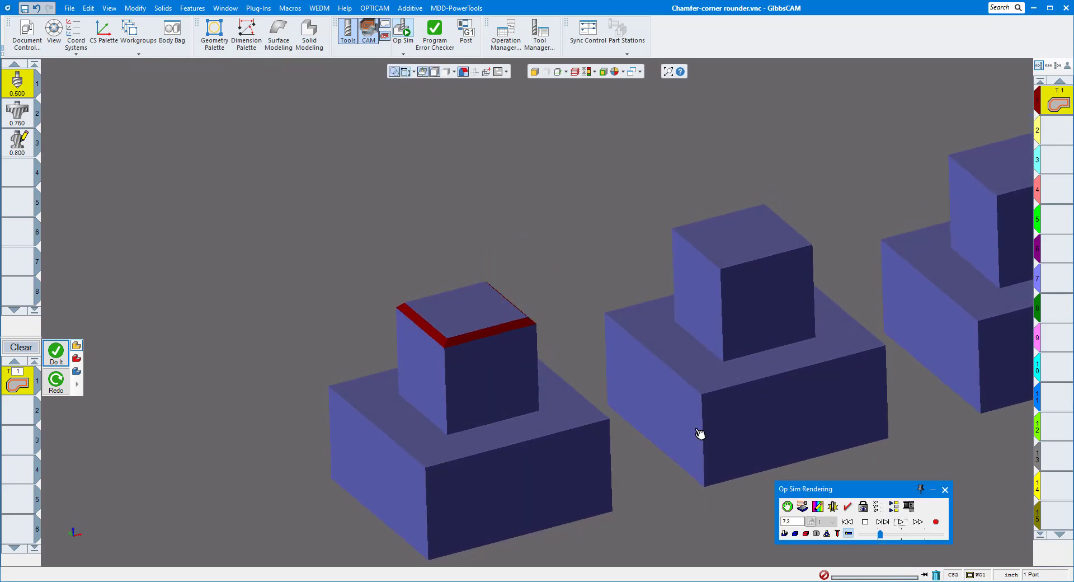
scroll(470, 293, "up", 5)
scroll(535, 312, "down", 3)
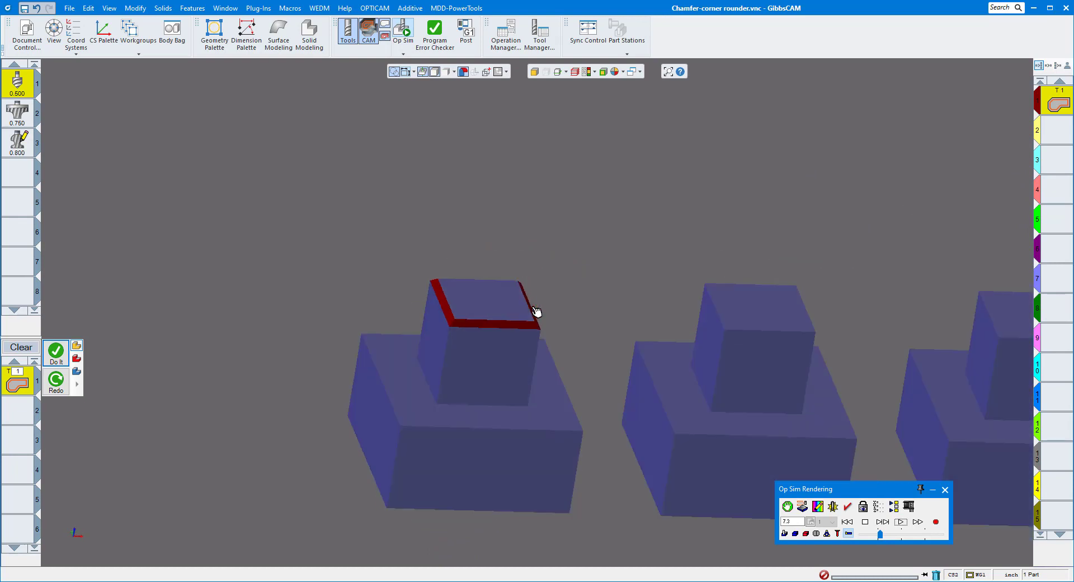
middle_click_drag(537, 311, 418, 272)
left_click(403, 28)
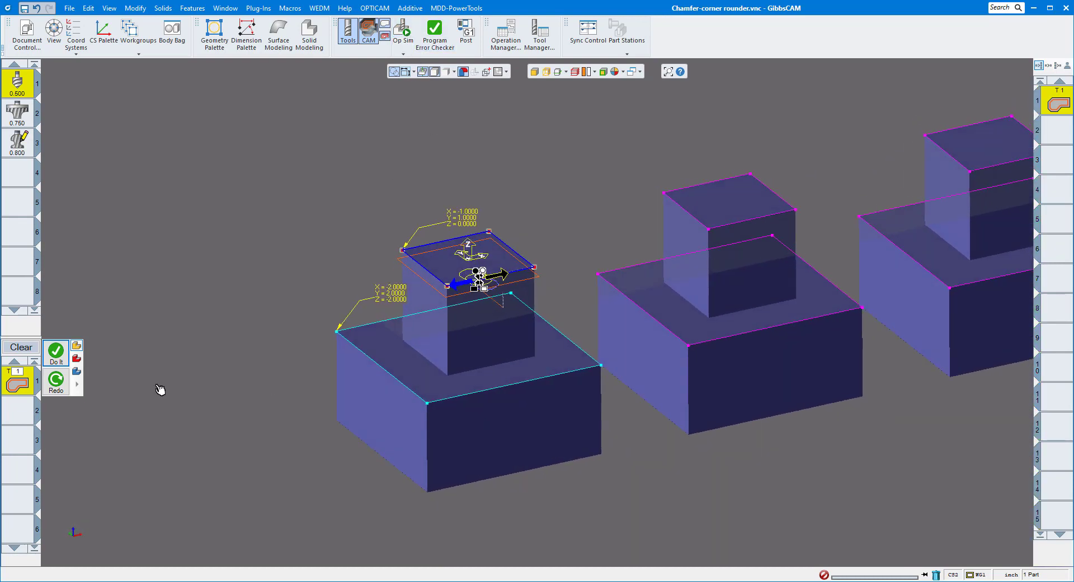
- Create operation 2: a contour from -2 to -2.2 depth on the lower box's top edge
double_click(22, 381)
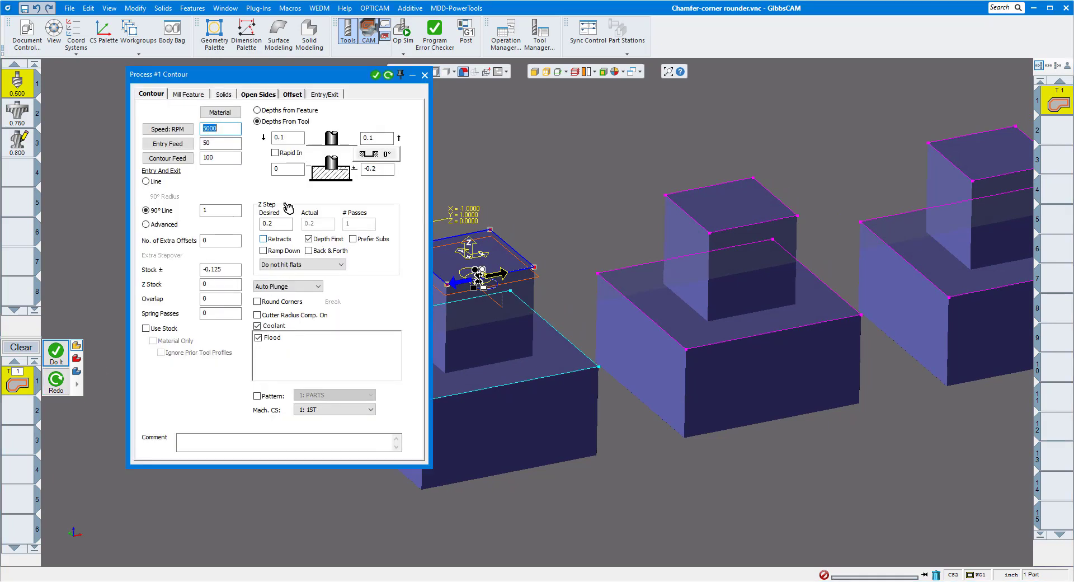
double_click(288, 170)
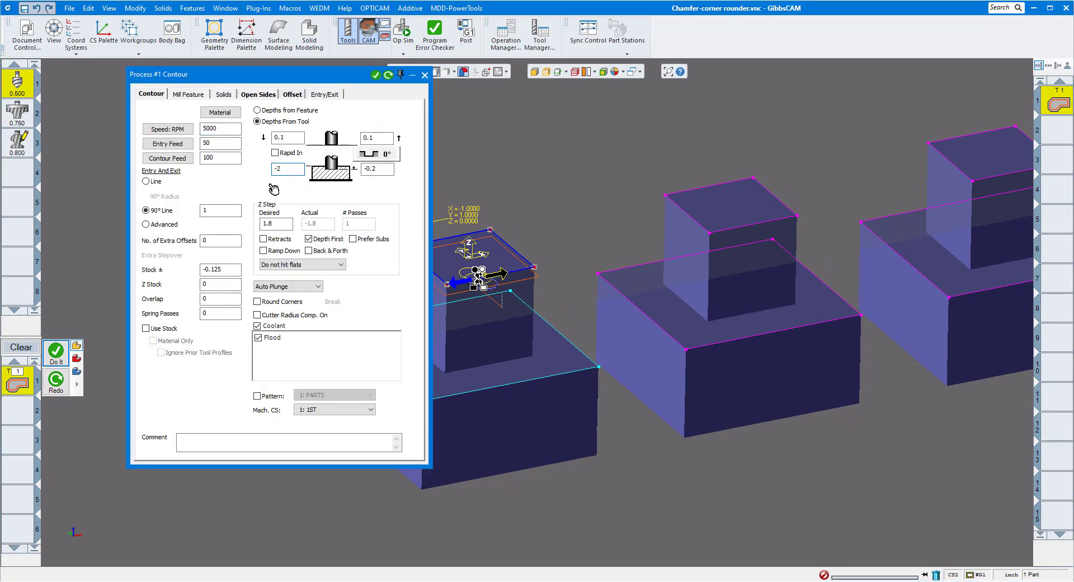
double_click(384, 171)
type("-2.")
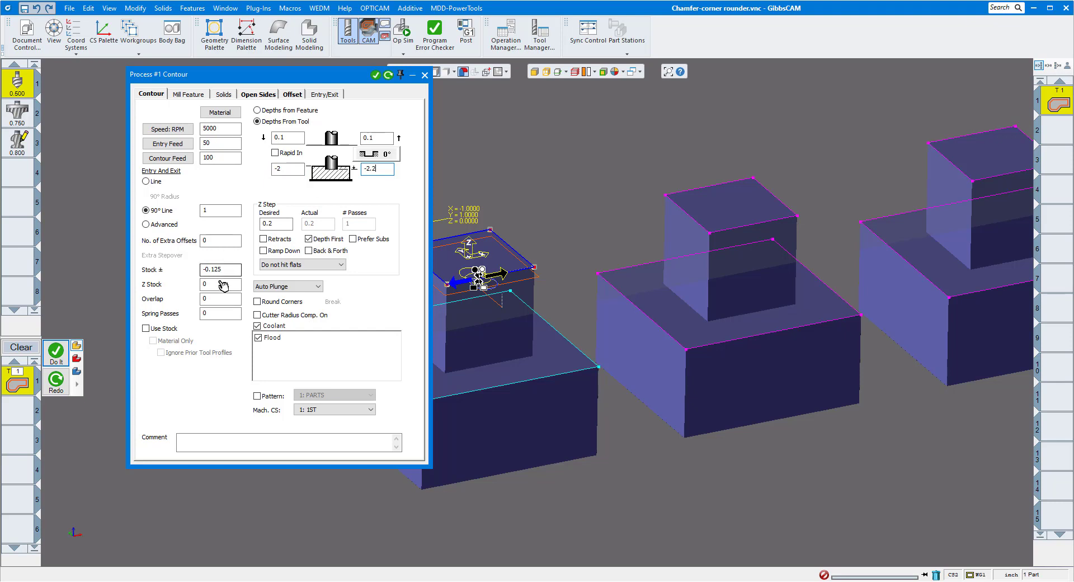
left_click(424, 74)
left_click(516, 386)
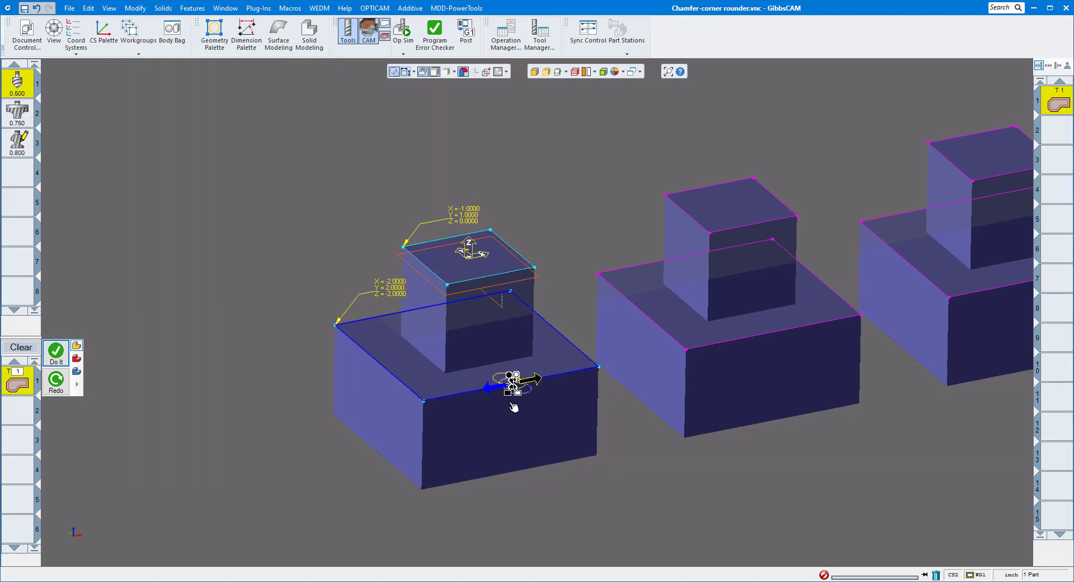
left_click(56, 353)
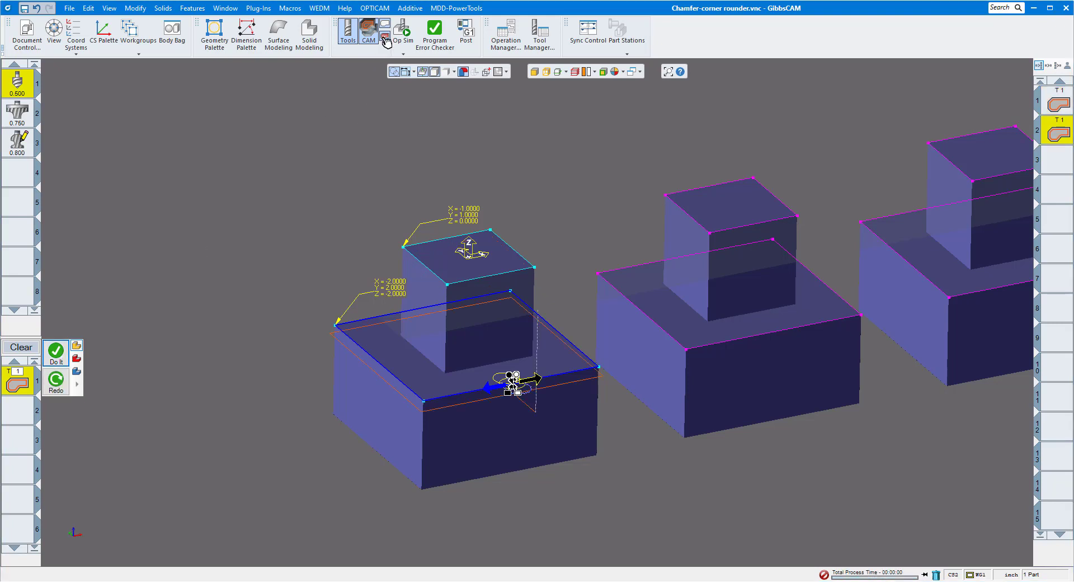
- Simulate operation 2 and rotate to see the yellow chamfer below the red one
left_click(402, 31)
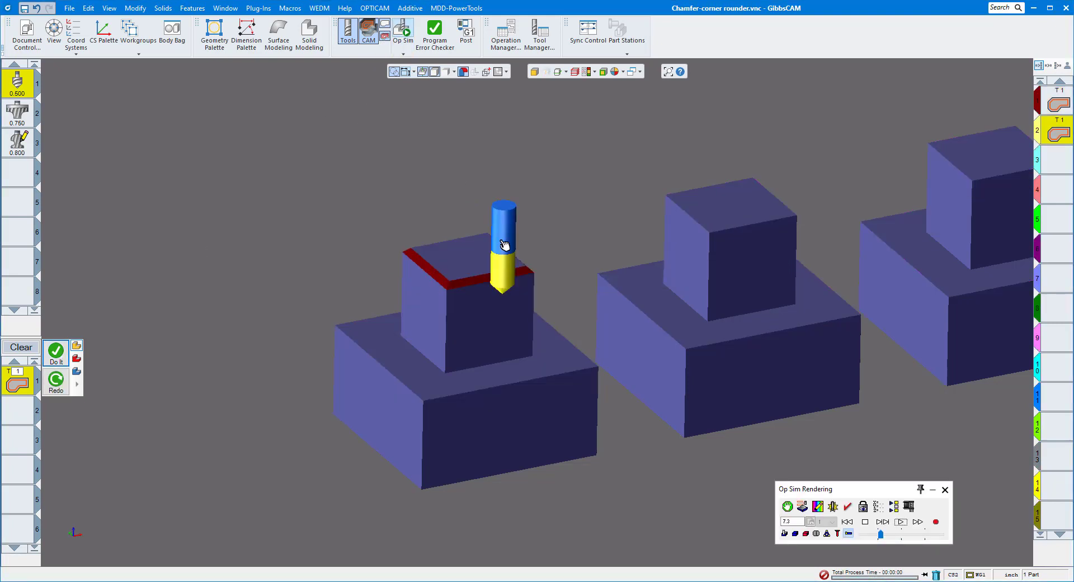
left_click(902, 522)
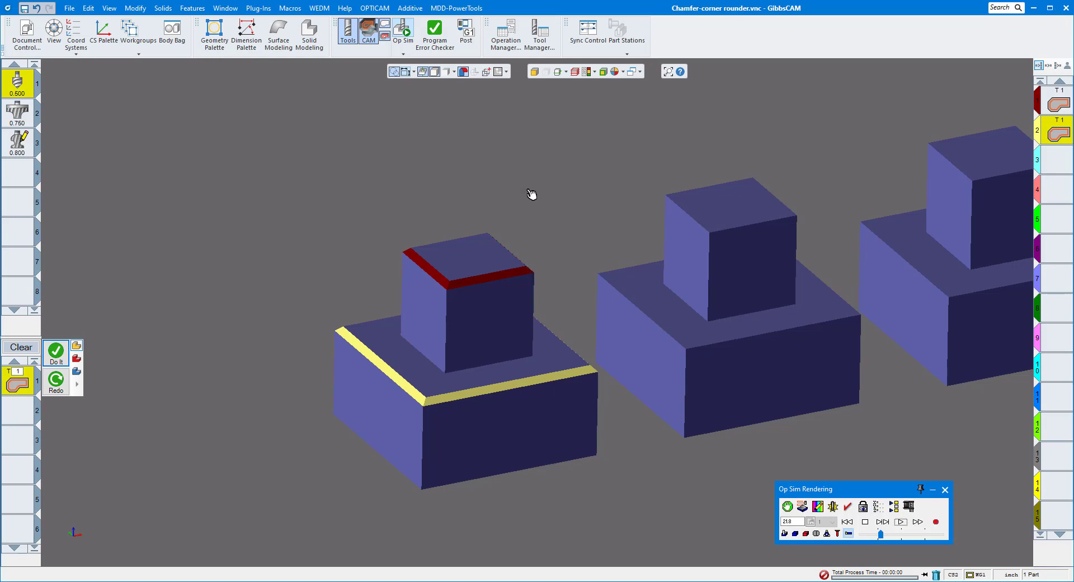
scroll(556, 252, "up", 2)
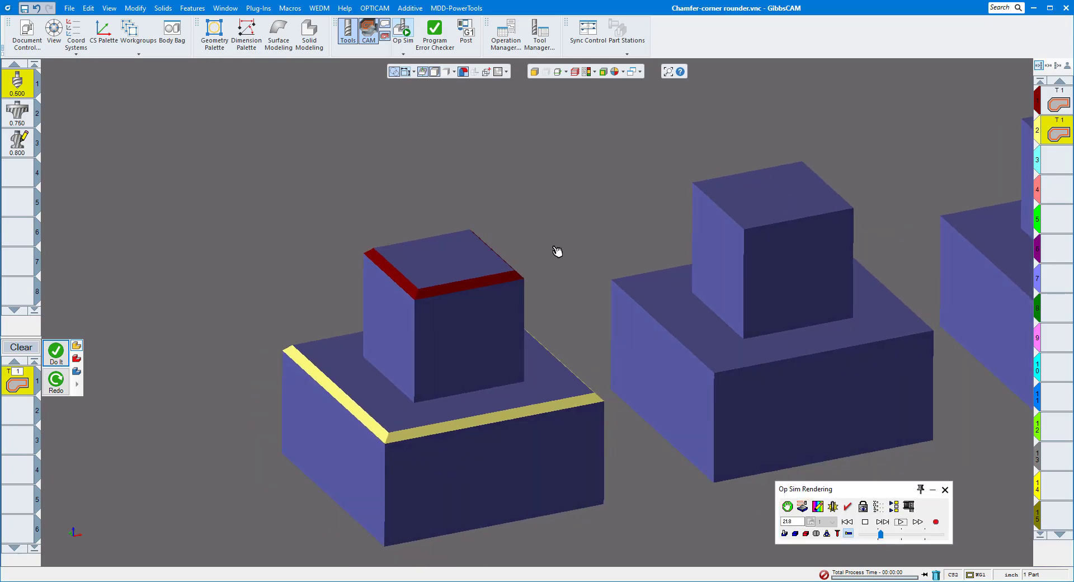
key("Left")
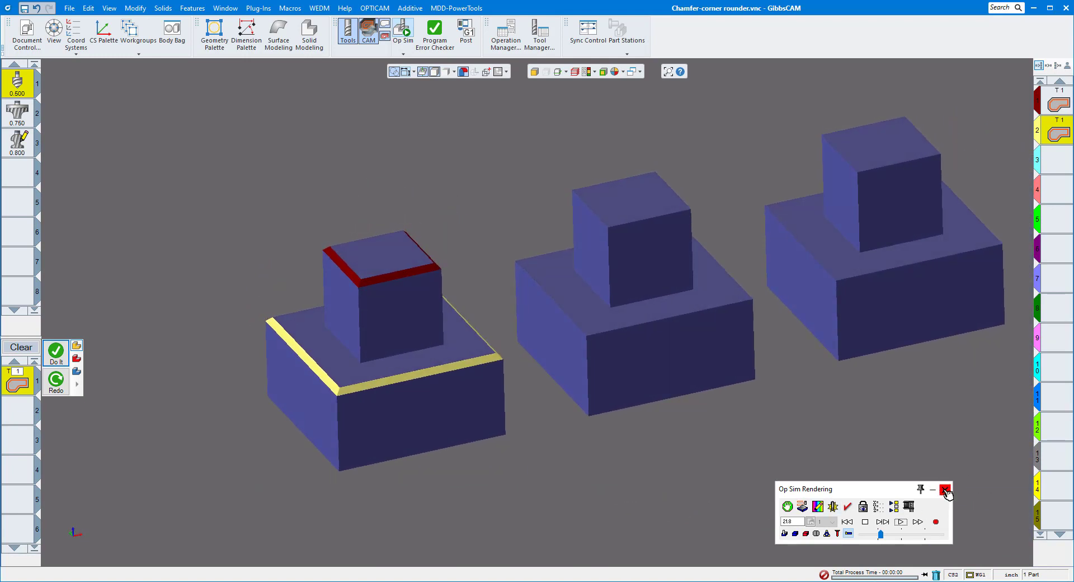
- Exit Op Sim and assign the 0.750 tool (tool 2) to the contour process
left_click(944, 490)
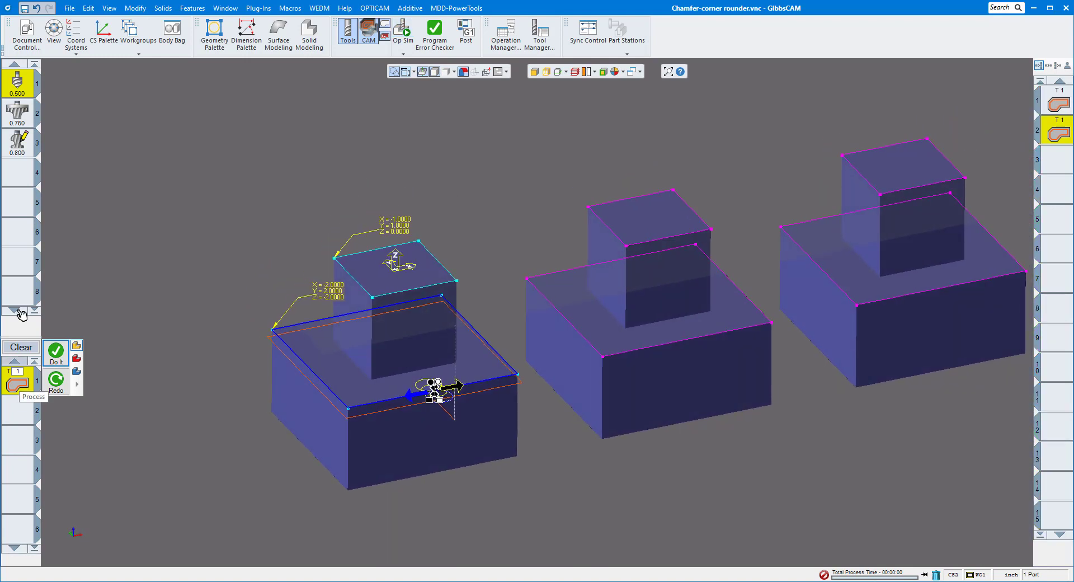
left_click_drag(20, 115, 26, 382)
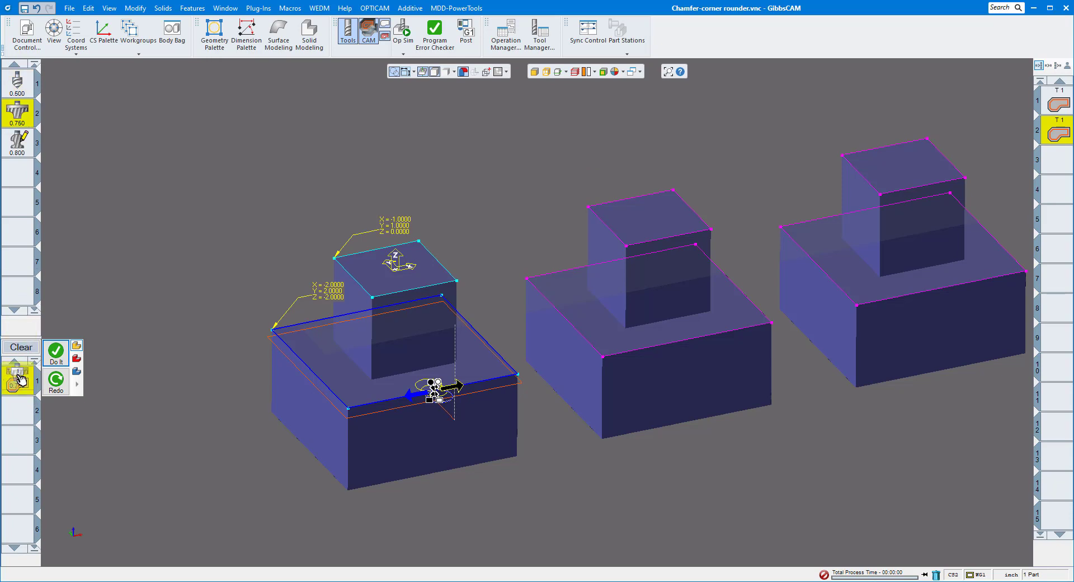
double_click(26, 380)
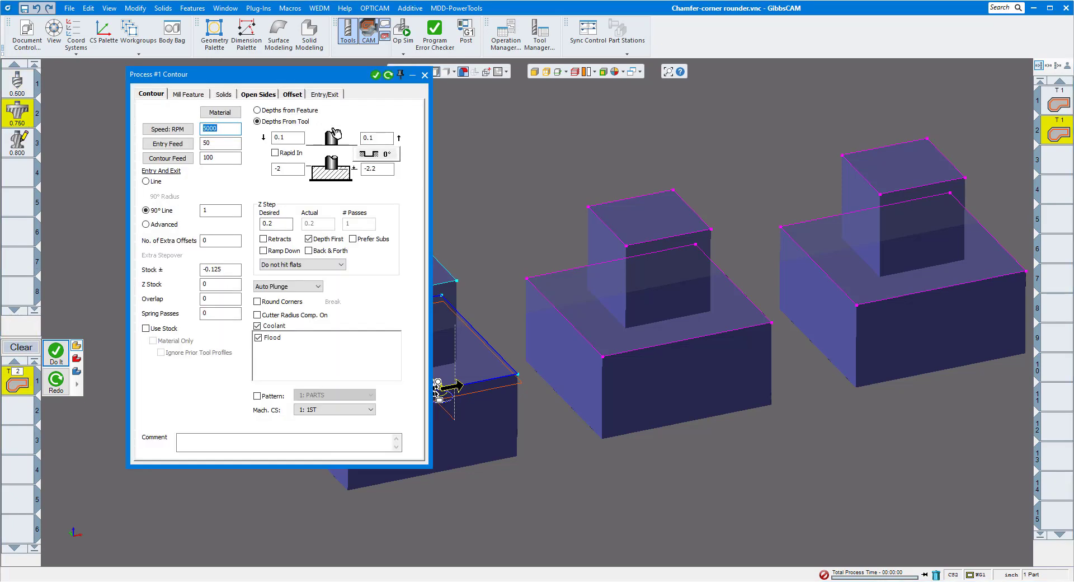
left_click_drag(328, 76, 279, 114)
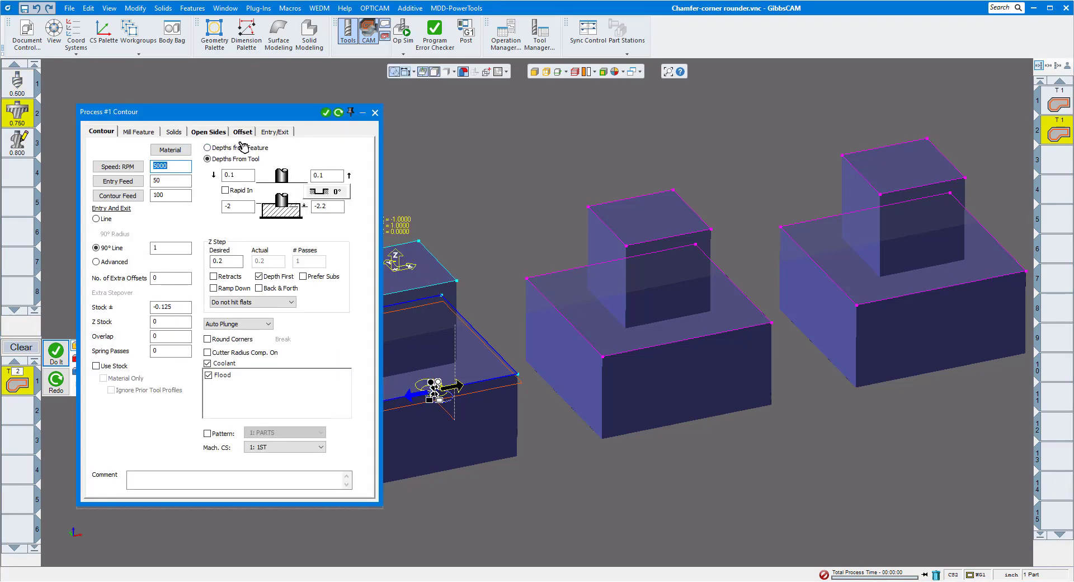
- Set Mach. CS to 3: 2ND, depths 0 to -0.25, and Stock ± 0
left_click(265, 447)
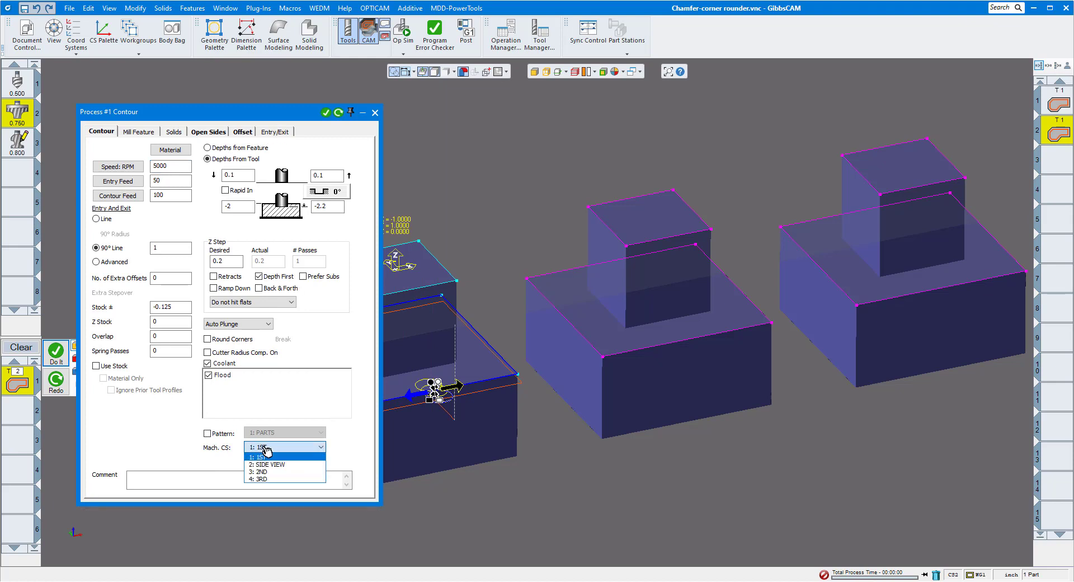
left_click(265, 475)
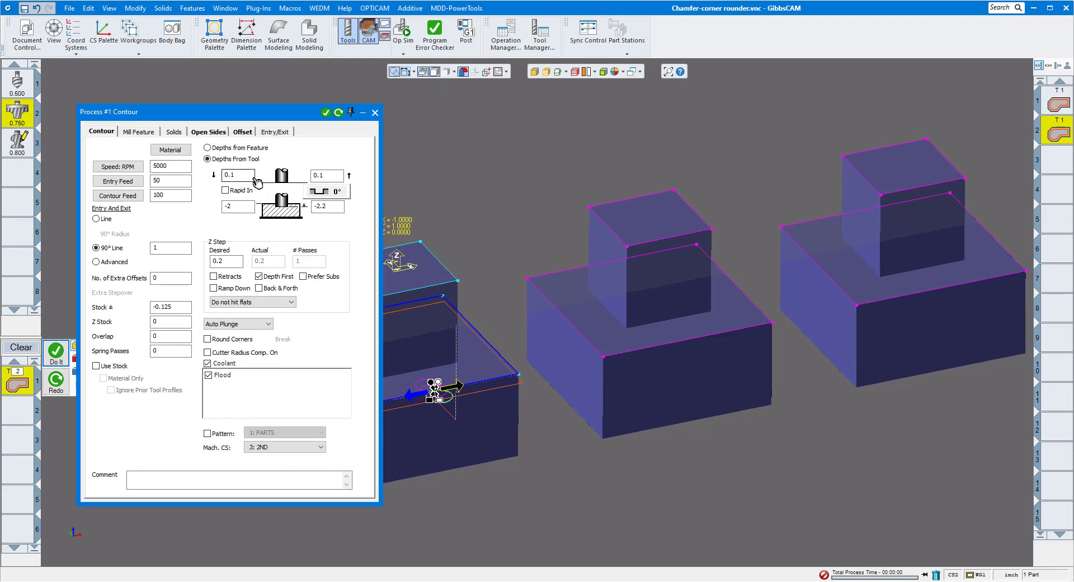
left_click(242, 207)
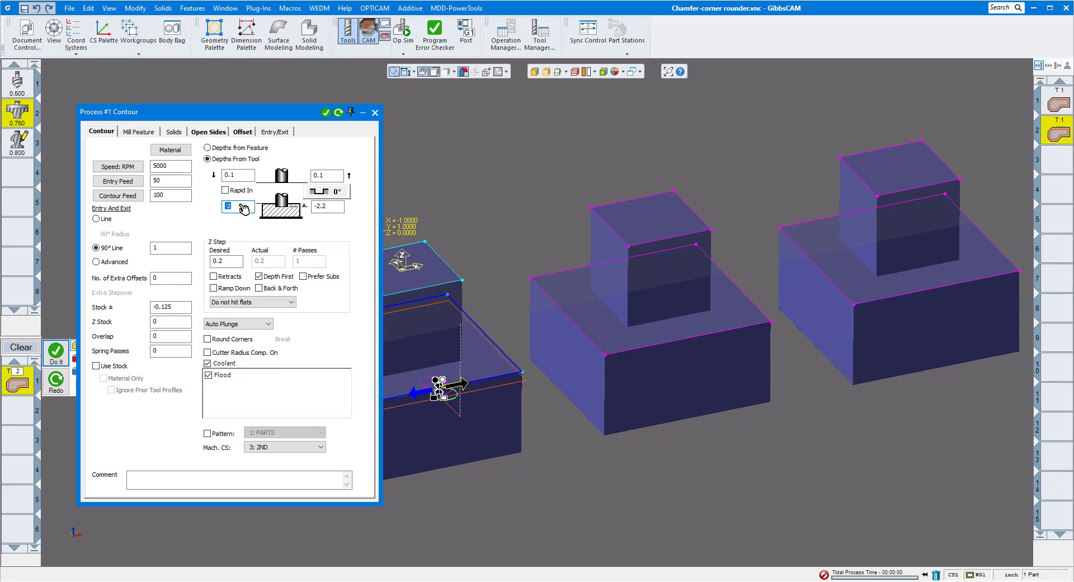
type("0")
key("Tab")
key("Tab")
left_click(189, 307)
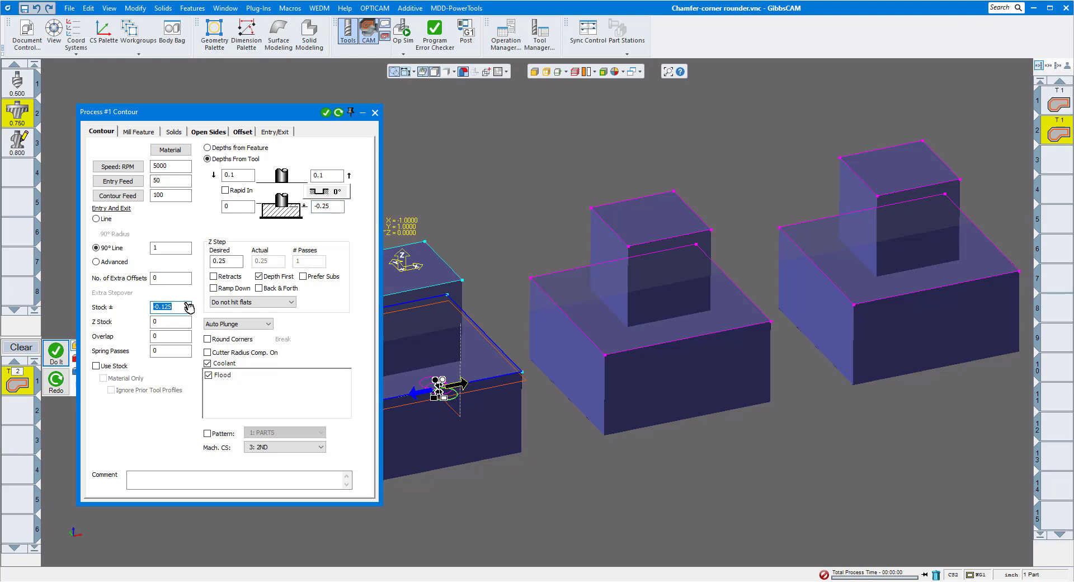
- Generate operation 3 on the middle part's upper block edge with the cutting direction flipped
left_click(375, 113)
left_click(671, 244)
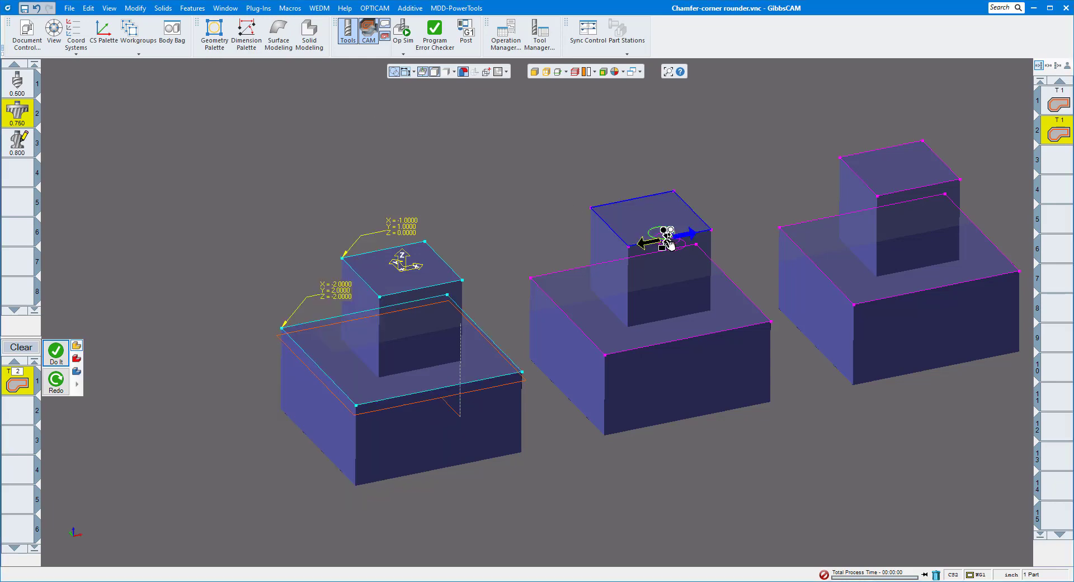
scroll(688, 268, "up", 3)
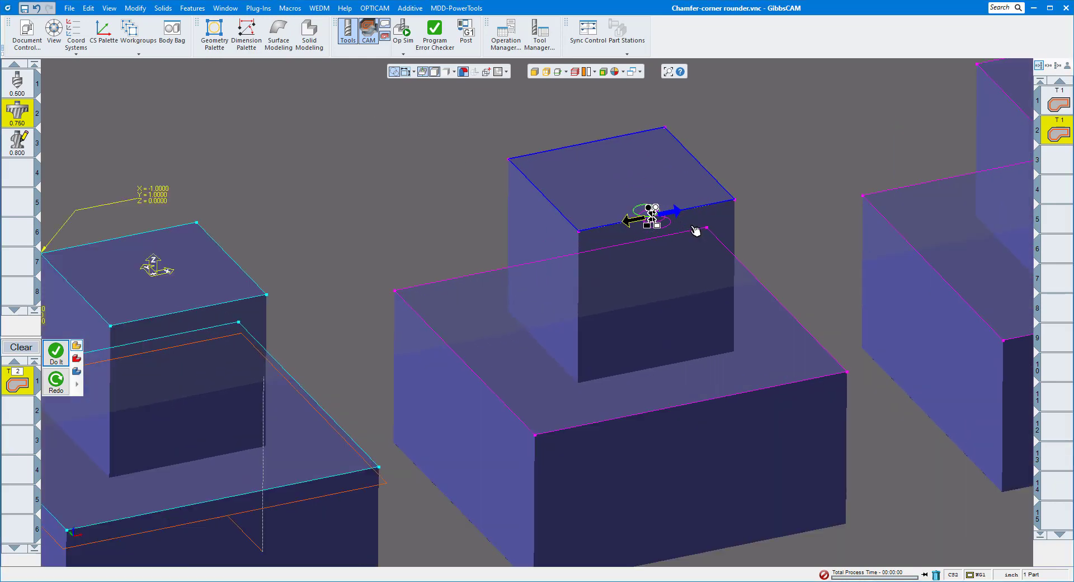
left_click(631, 222)
left_click(56, 353)
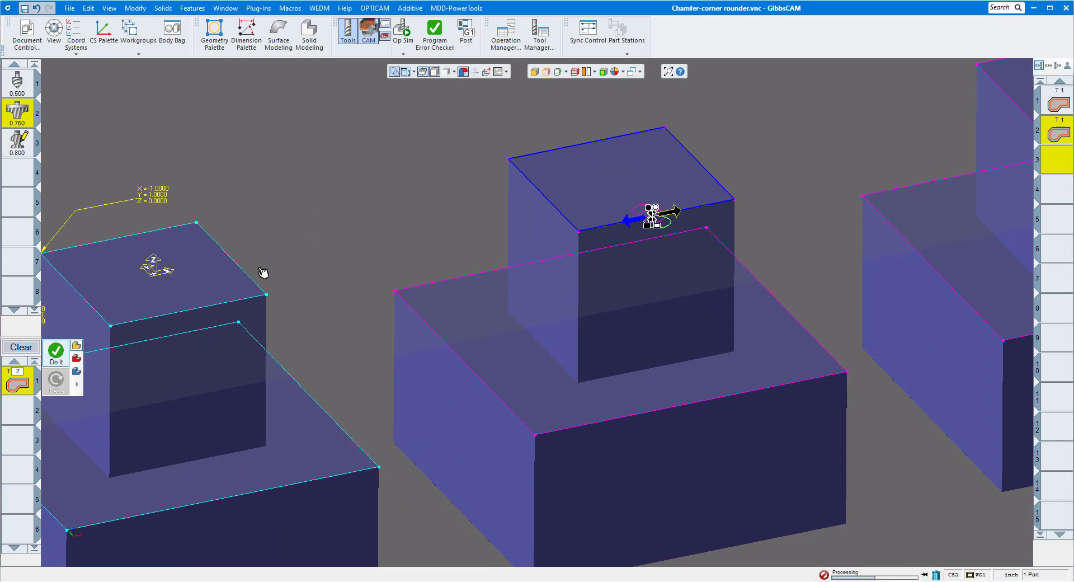
- Move the middle part's geometry to coordinate system 3: 2ND and start Op Sim
scroll(401, 230, "down", 4)
middle_click_drag(412, 230, 280, 191)
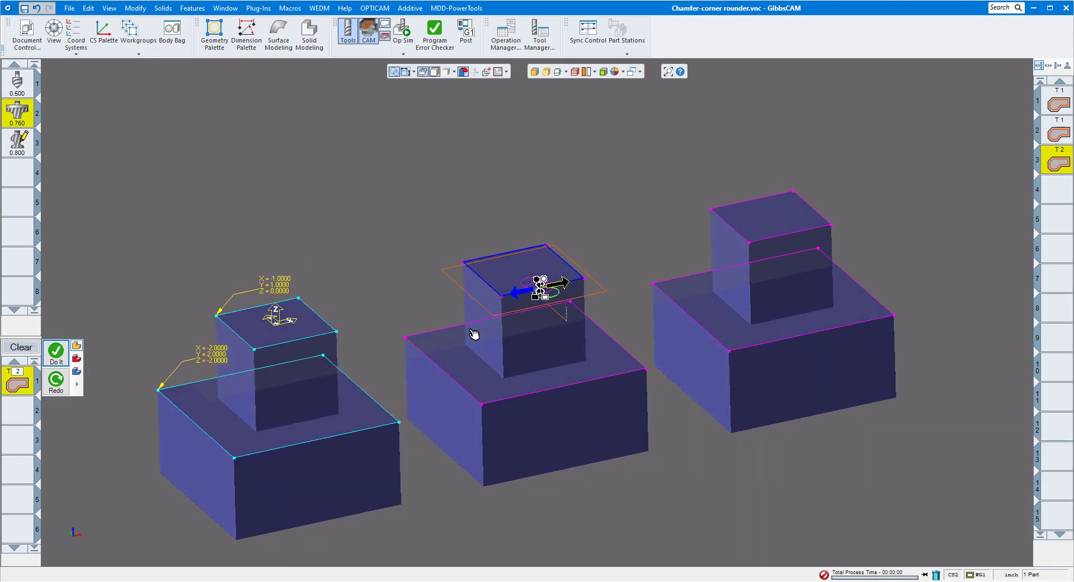
right_click(457, 329)
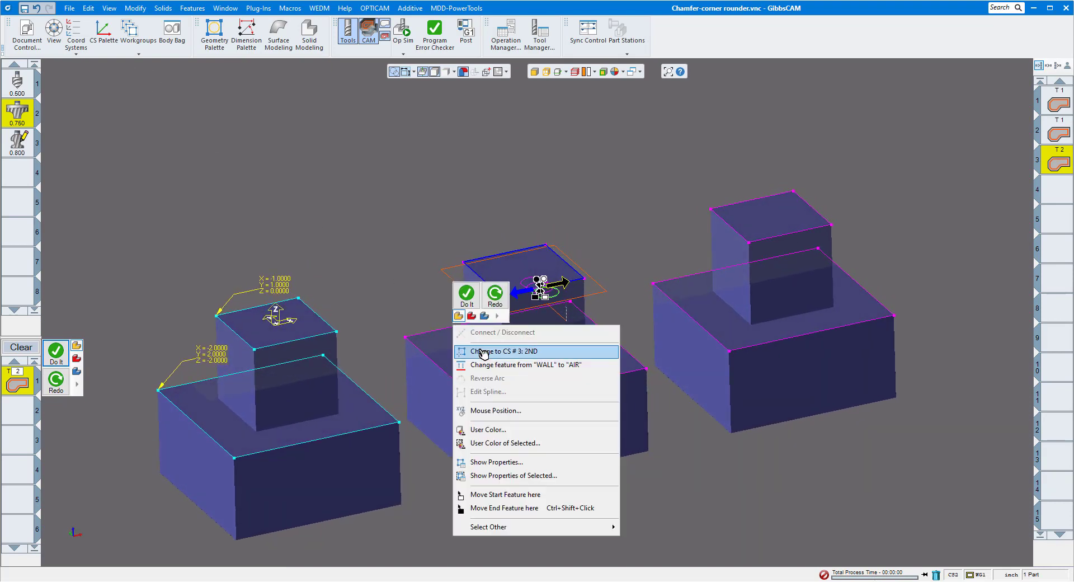
left_click(483, 348)
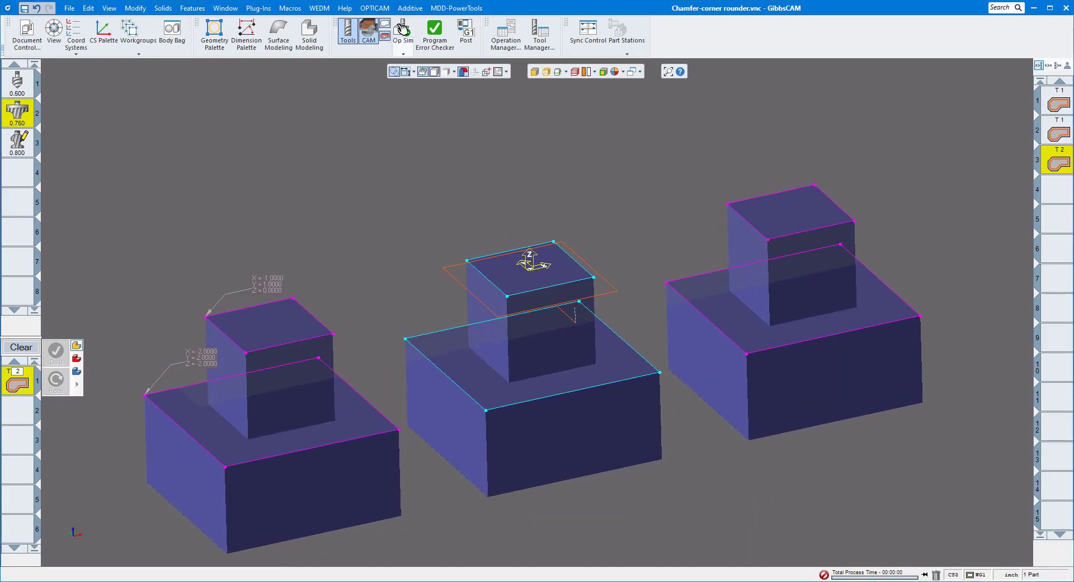
left_click(402, 31)
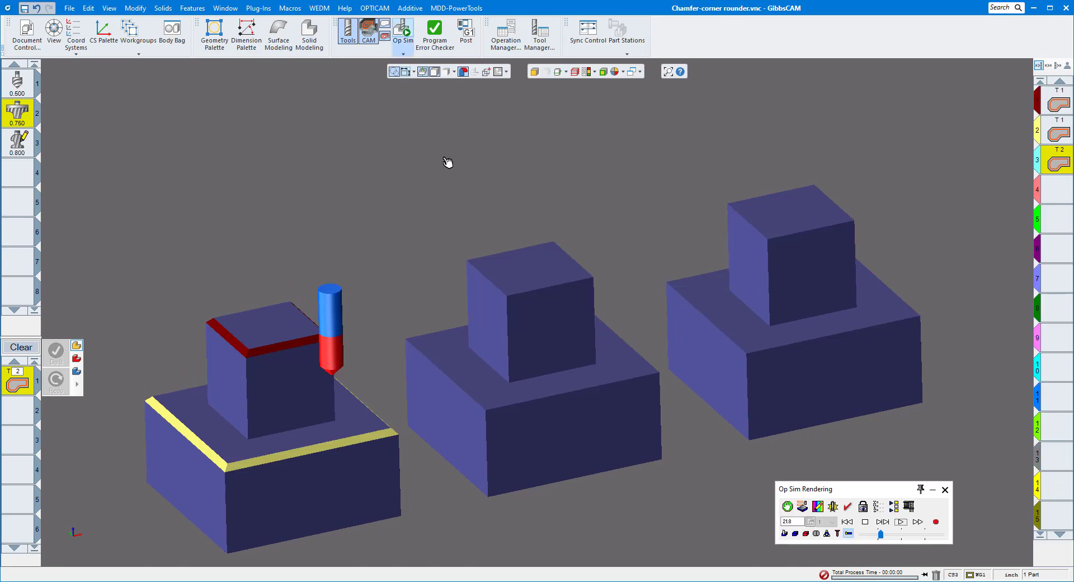
- Step the form-tool simulation feature by feature to its final position around the middle part
left_click(882, 522)
left_click(882, 522)
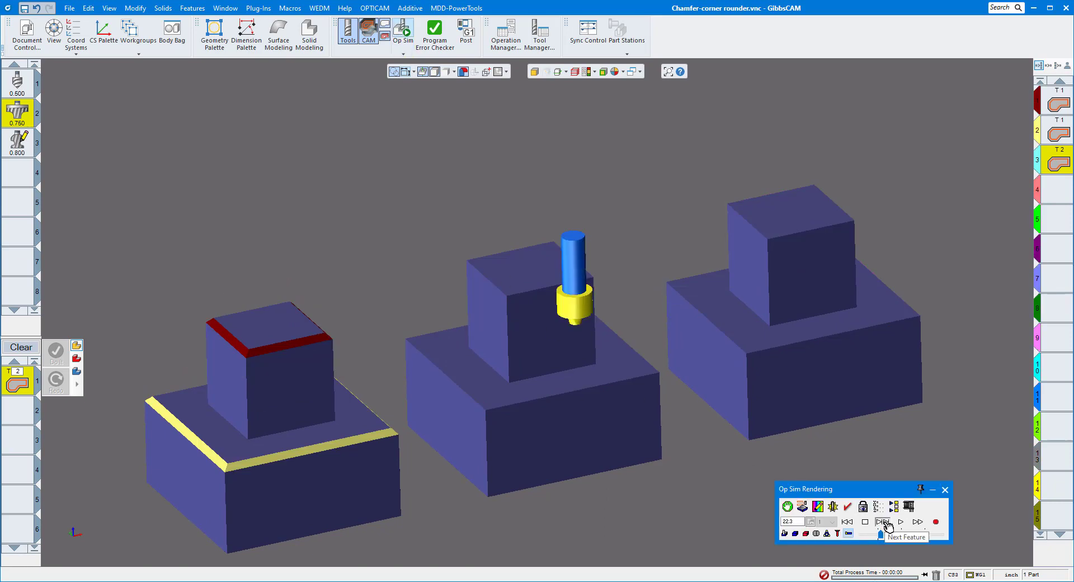
left_click(882, 522)
left_click(883, 522)
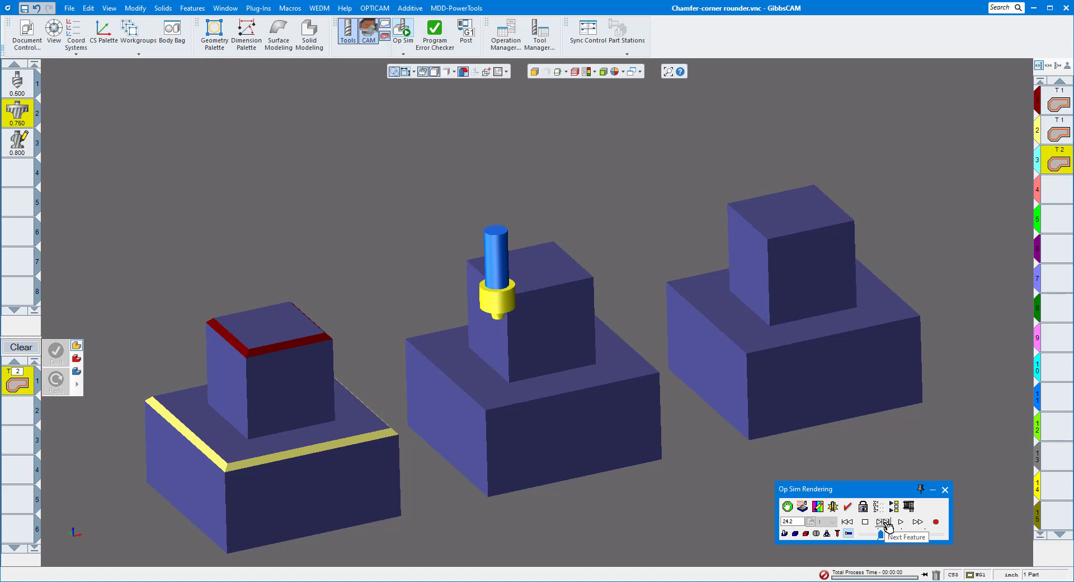
left_click(883, 521)
left_click(882, 522)
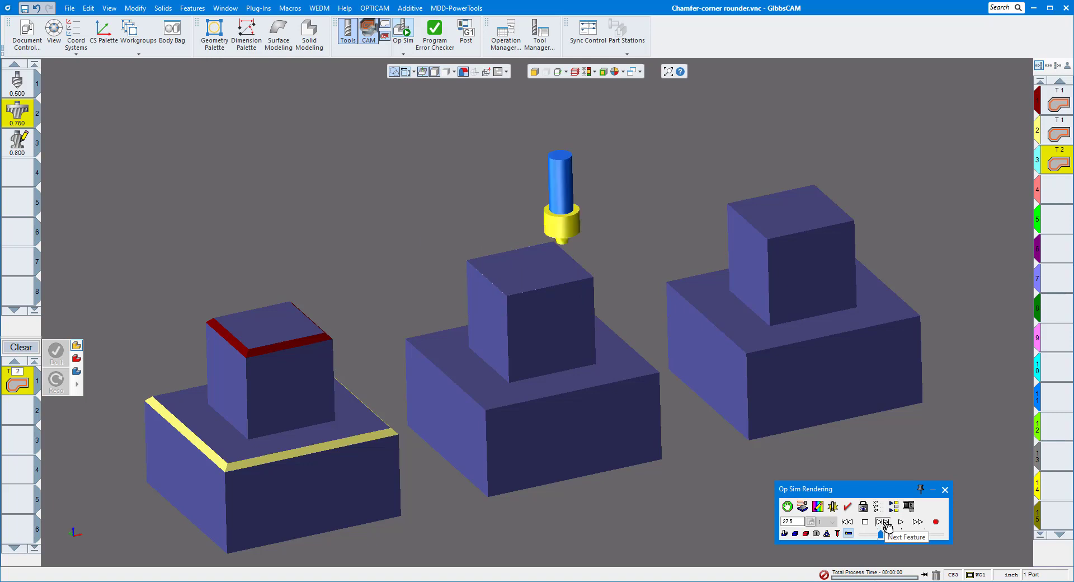
left_click(882, 522)
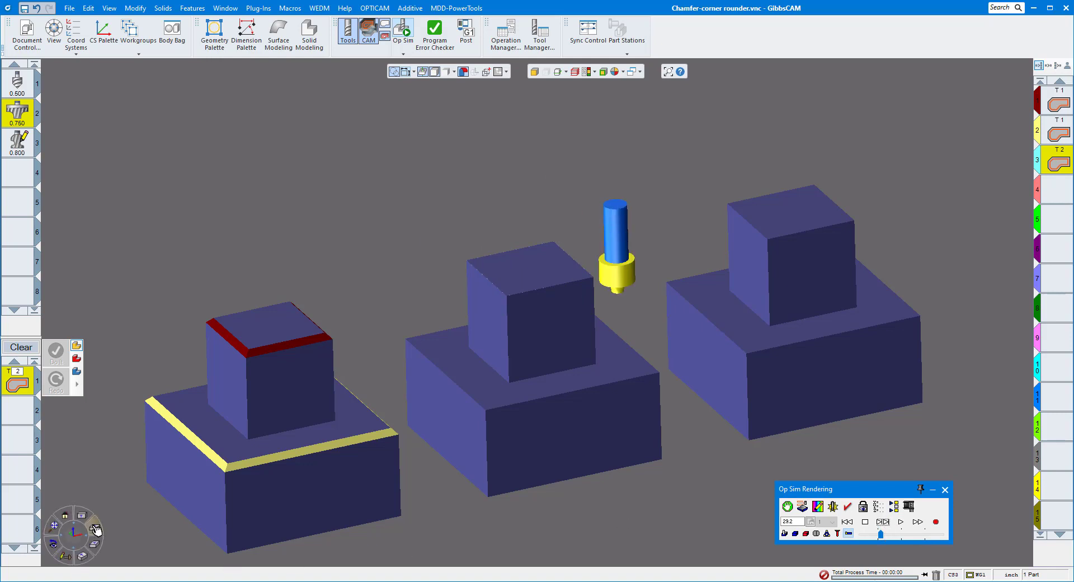
- Inspect the form tool in front view, then reopen the T2 contour operation settings
left_click(95, 530)
scroll(651, 355, "up", 6)
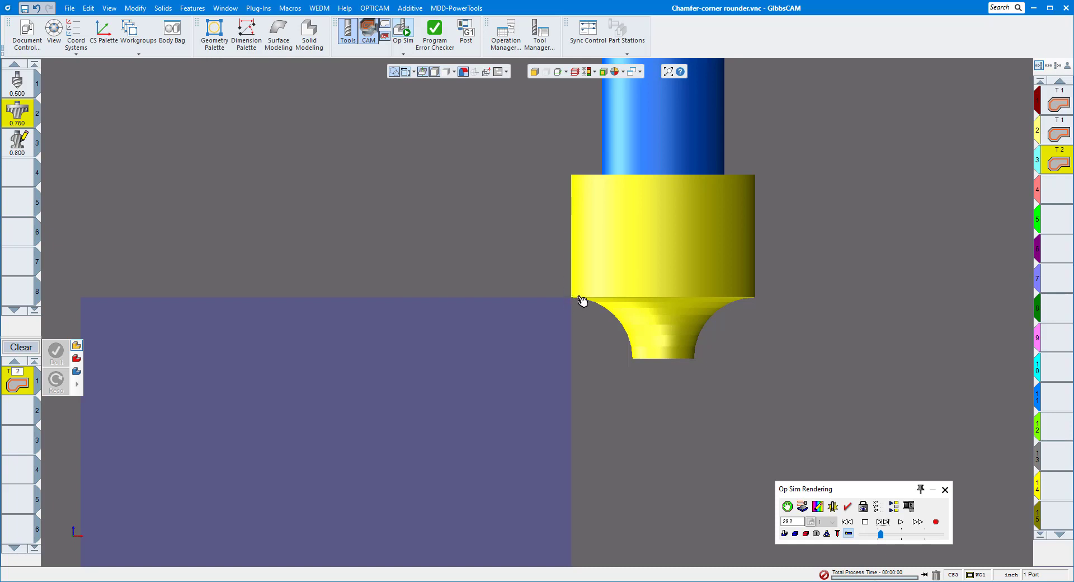
scroll(554, 317, "down", 1)
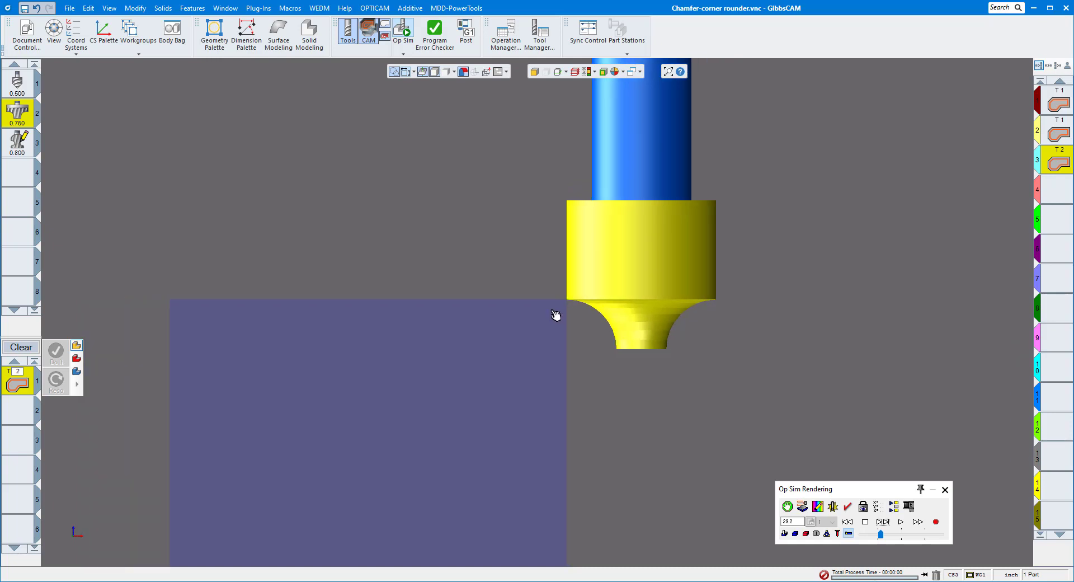
double_click(23, 381)
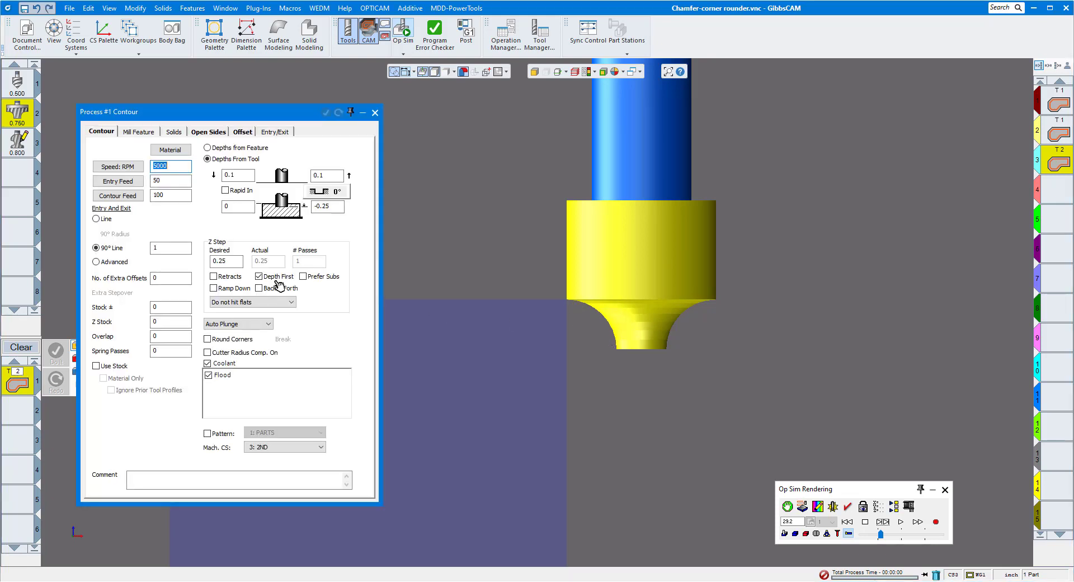
- Set the form-tool Stock ± to -0.25, leave Op Sim, and pick the middle upper block's top face
left_click(154, 307)
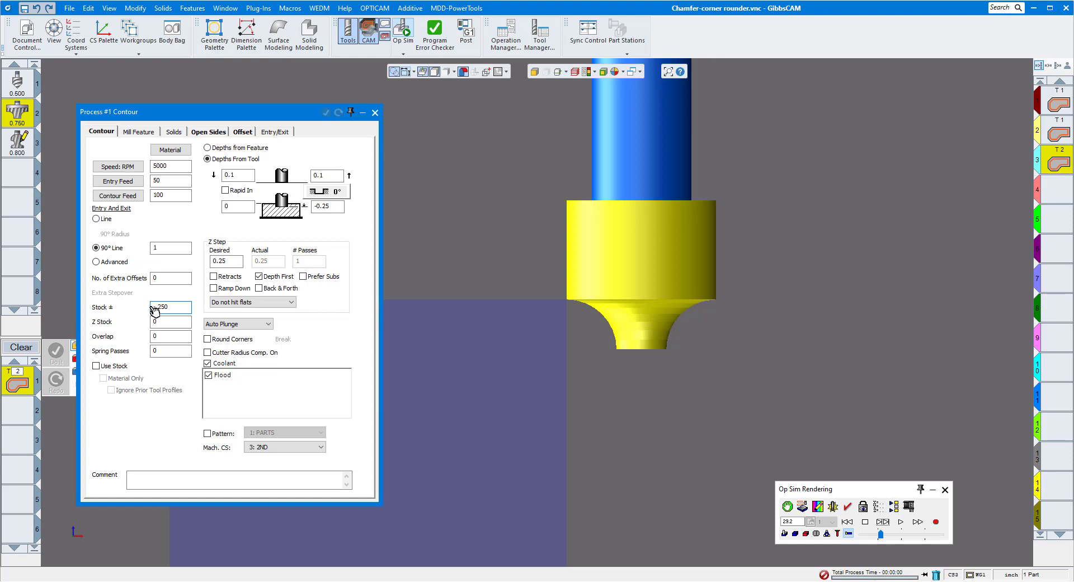
left_click(374, 112)
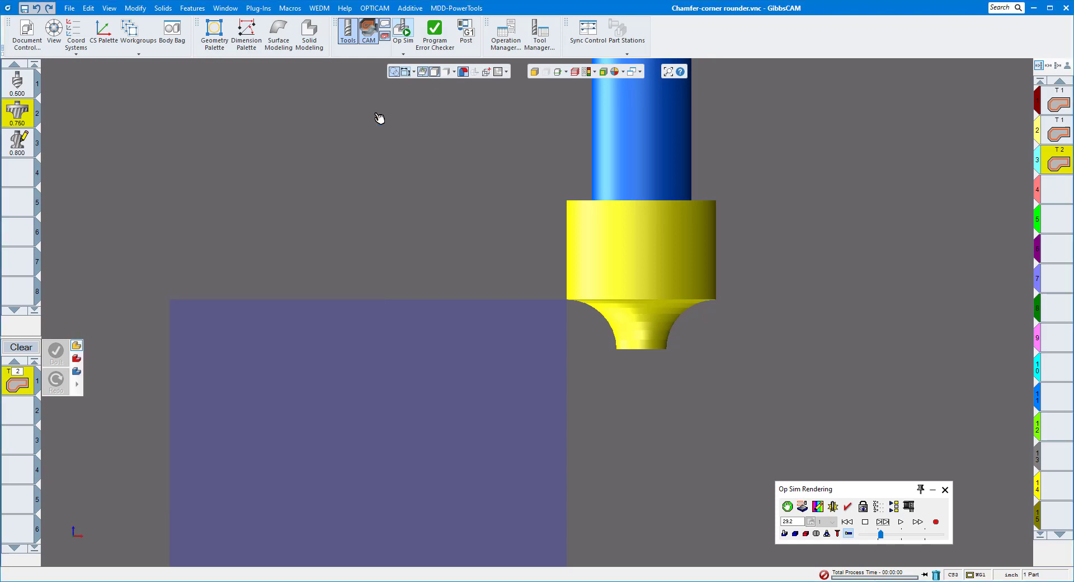
left_click(403, 31)
middle_click_drag(505, 260, 484, 297)
left_click(479, 300)
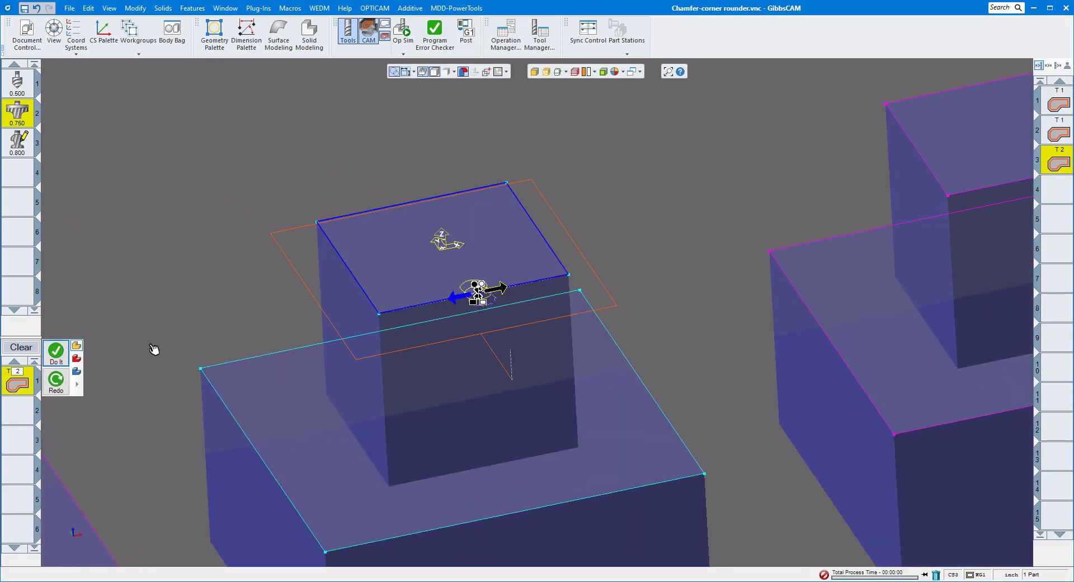
- Regenerate the form-tool contour and run it in Op Sim
left_click(57, 381)
left_click(404, 28)
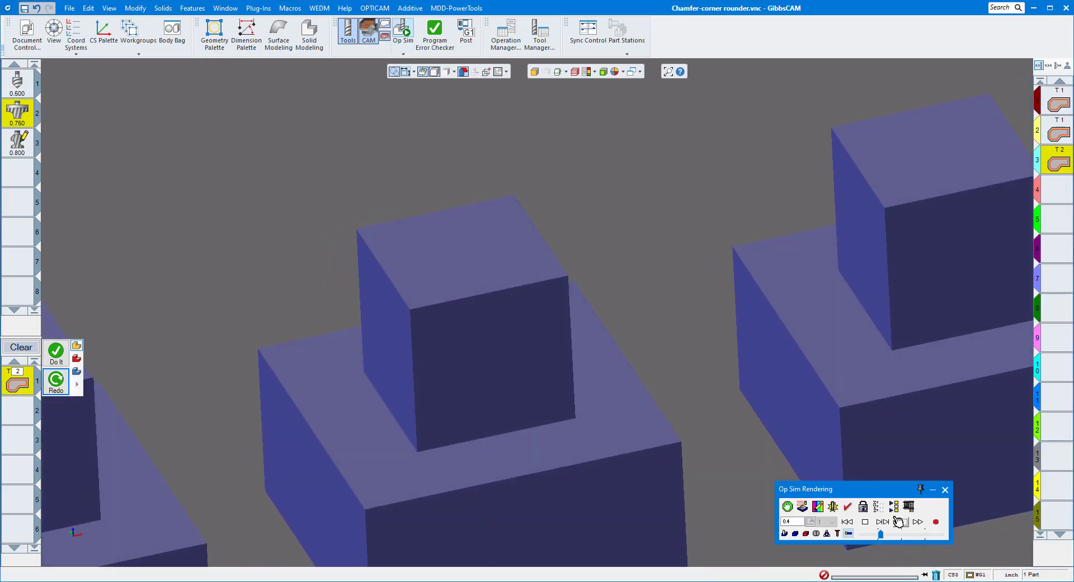
left_click(898, 521)
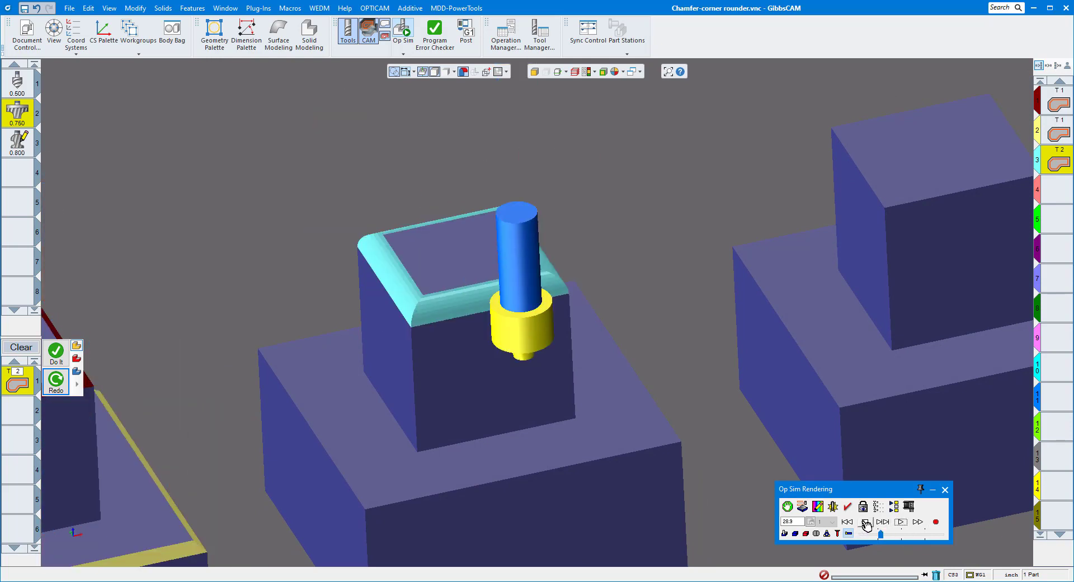
left_click(865, 521)
- Inspect the cyan rounded edge from several angles, replay the simulation, then close Op Sim
key("Up")
key("Up")
key("Up")
key("Up")
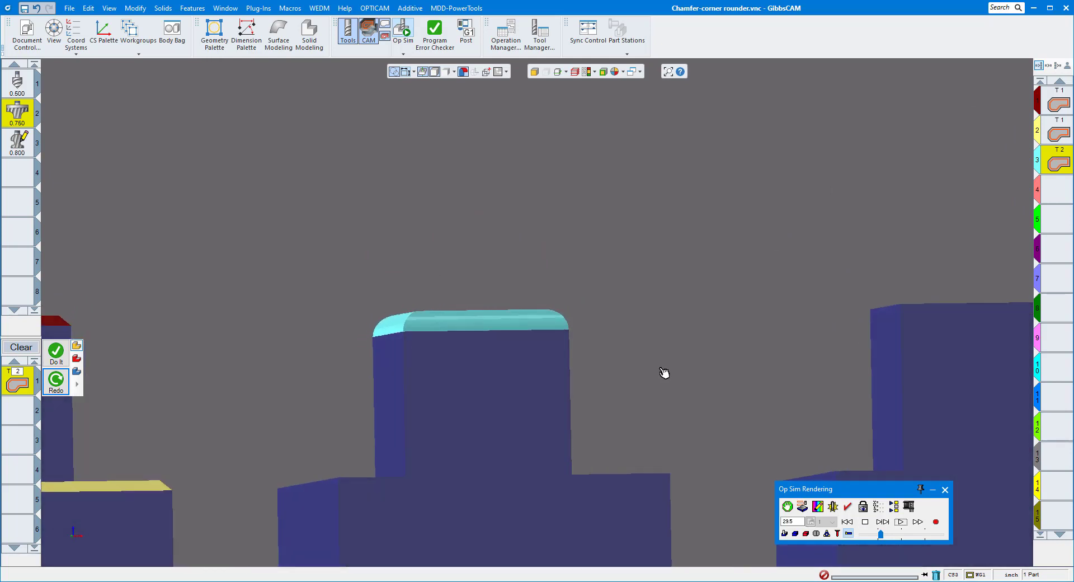
key("Down")
key("Down")
key("Left")
key("Left")
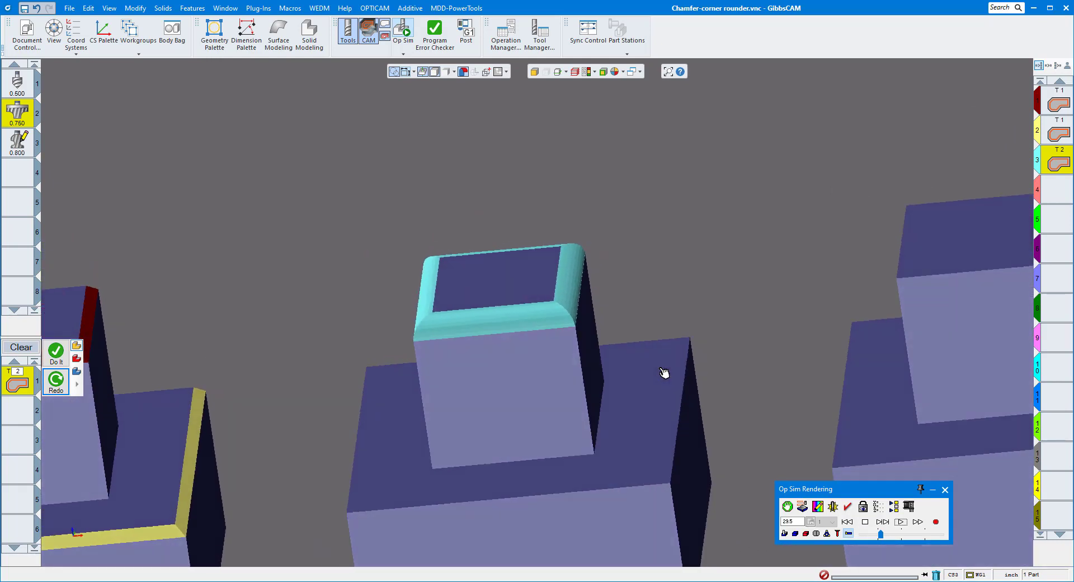
key("Down")
key("Down")
key("Left")
scroll(664, 372, "up", 2)
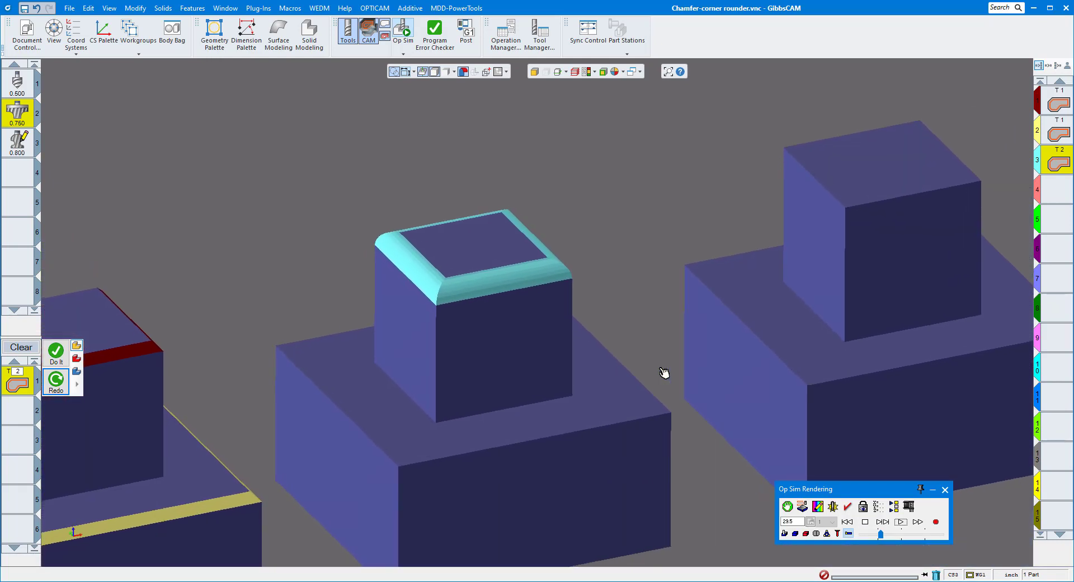
scroll(664, 373, "down", 3)
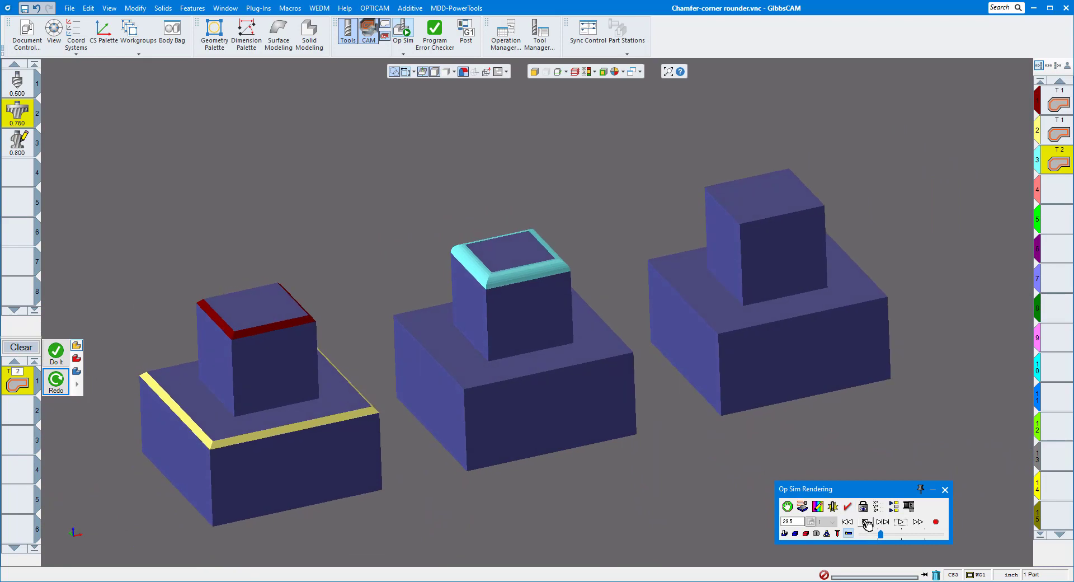
left_click(866, 522)
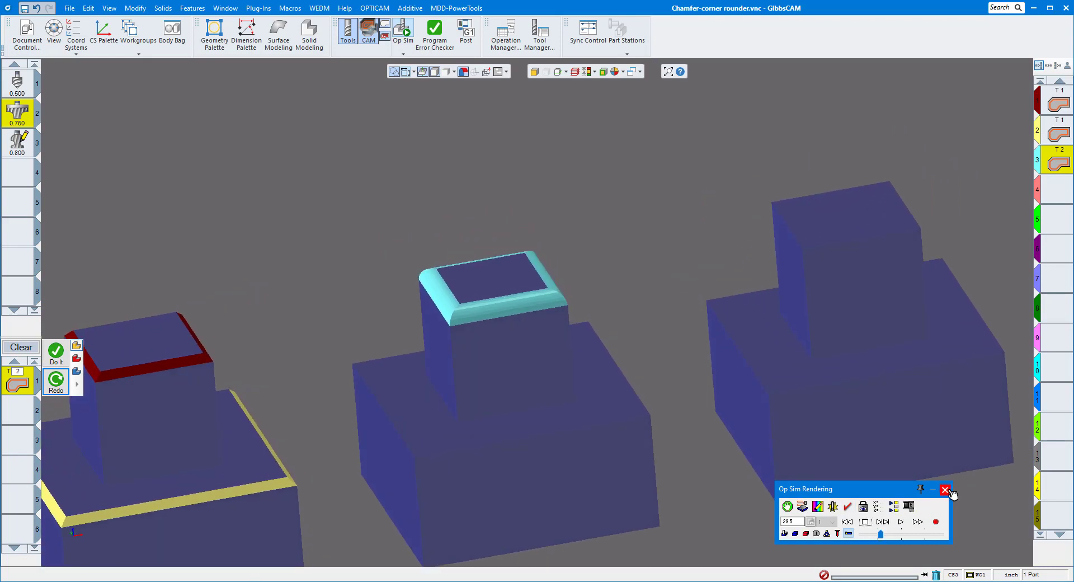
left_click(945, 490)
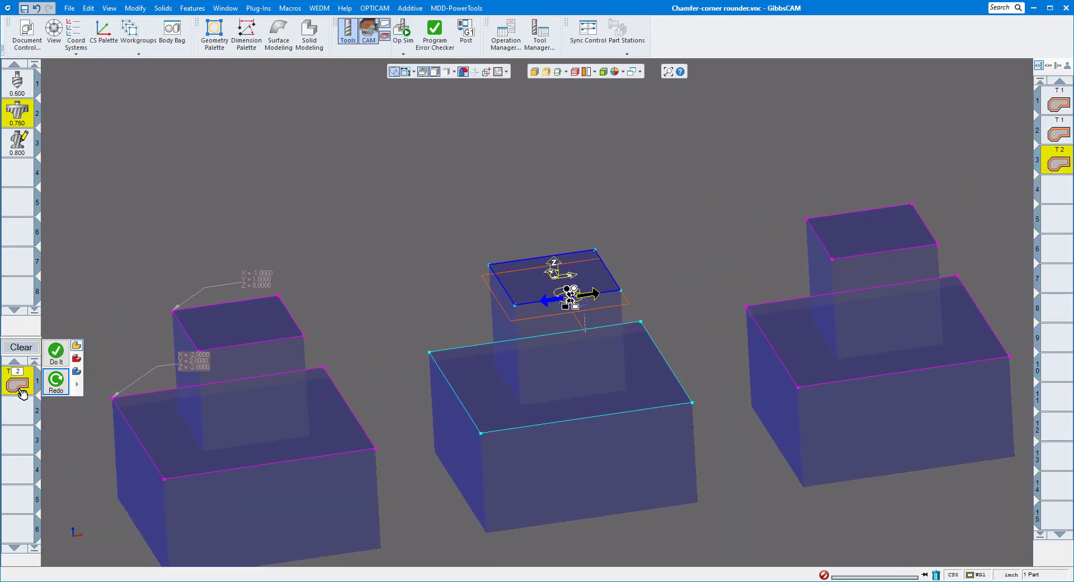
- Check the cutting depth in the T2 contour process settings
double_click(19, 384)
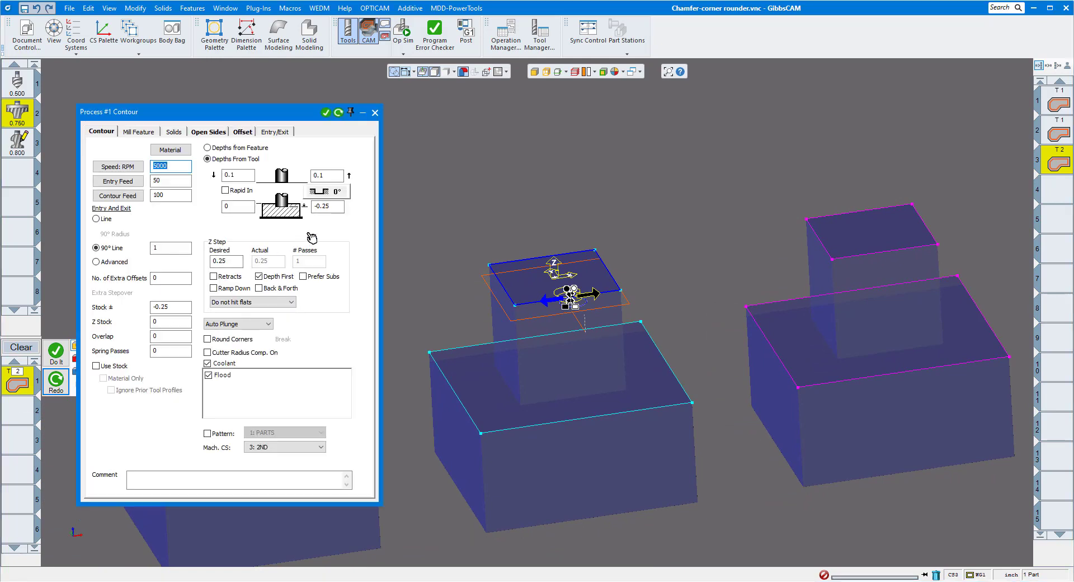
left_click(335, 207)
left_click(375, 112)
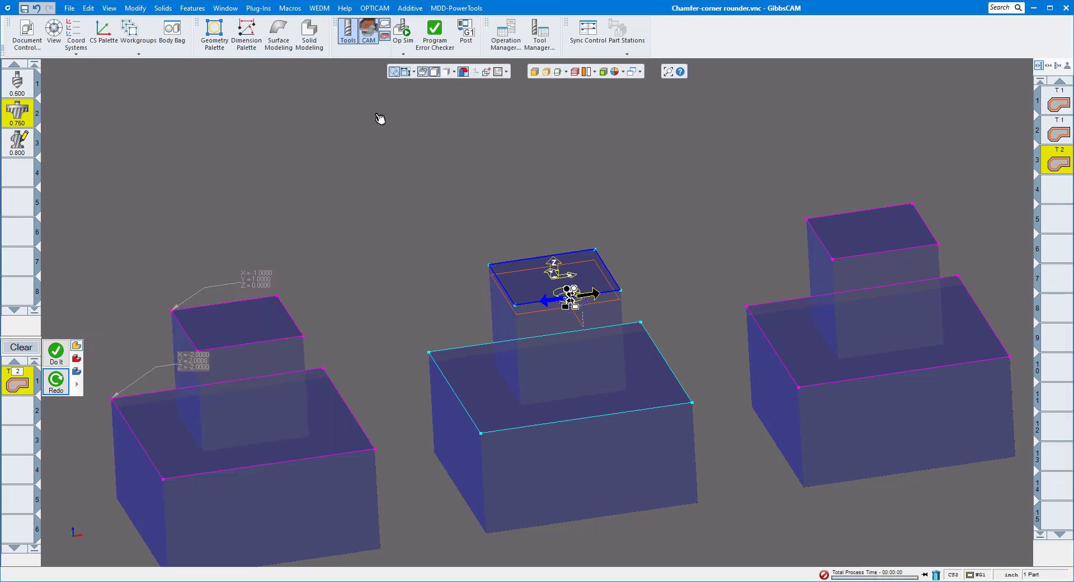
- Rerun Op Sim with a different rendering mode and zoom to the middle block's cut top edge
left_click(405, 33)
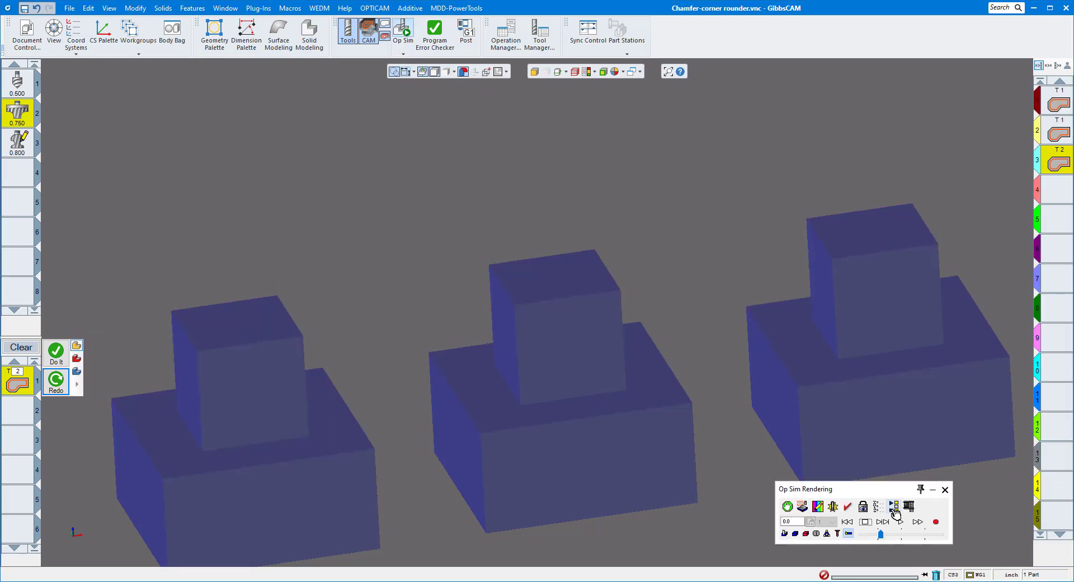
left_click(893, 506)
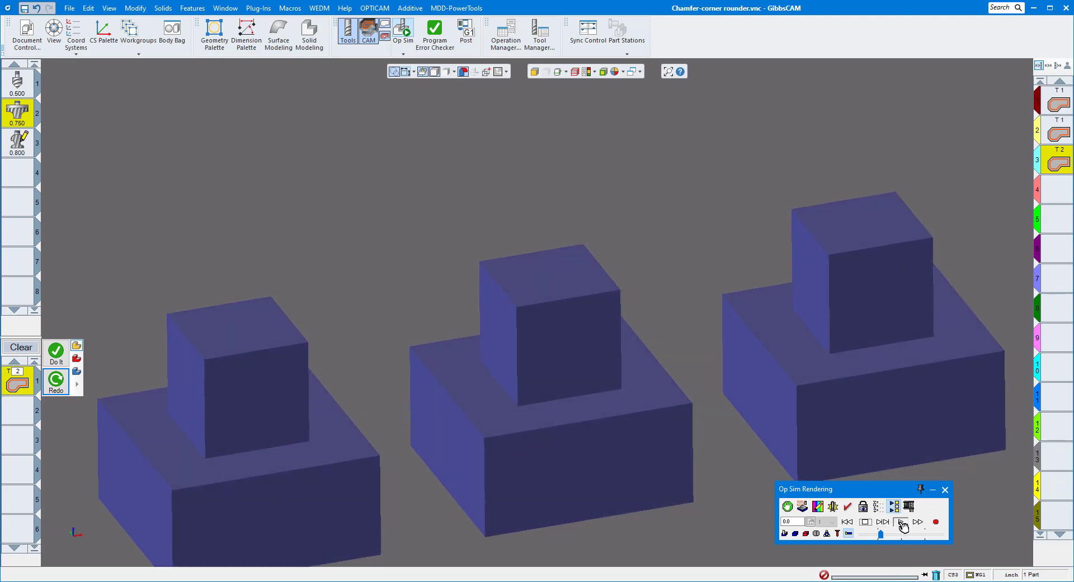
left_click(901, 522)
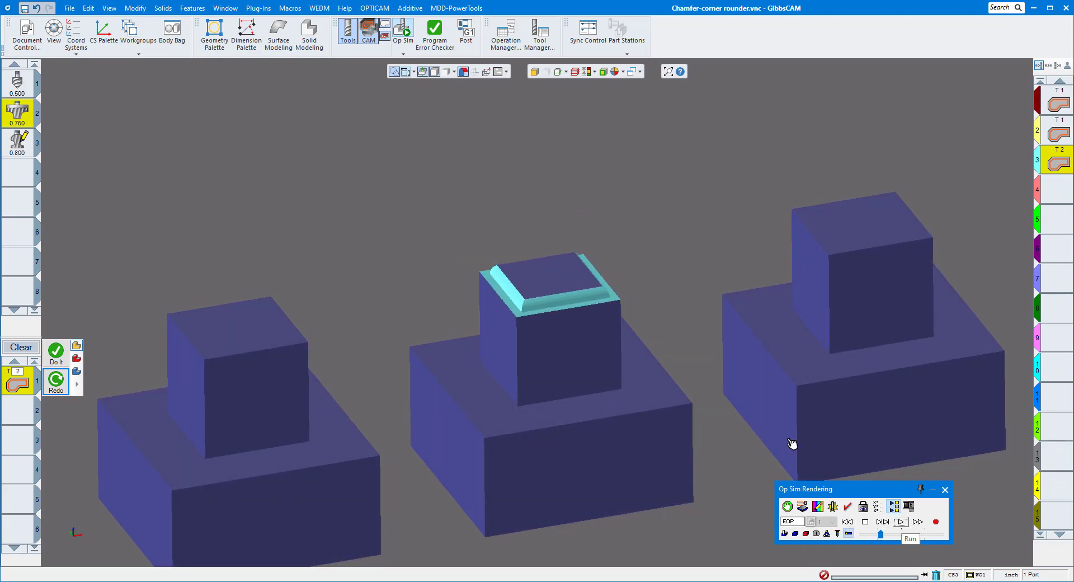
scroll(642, 364, "up", 8)
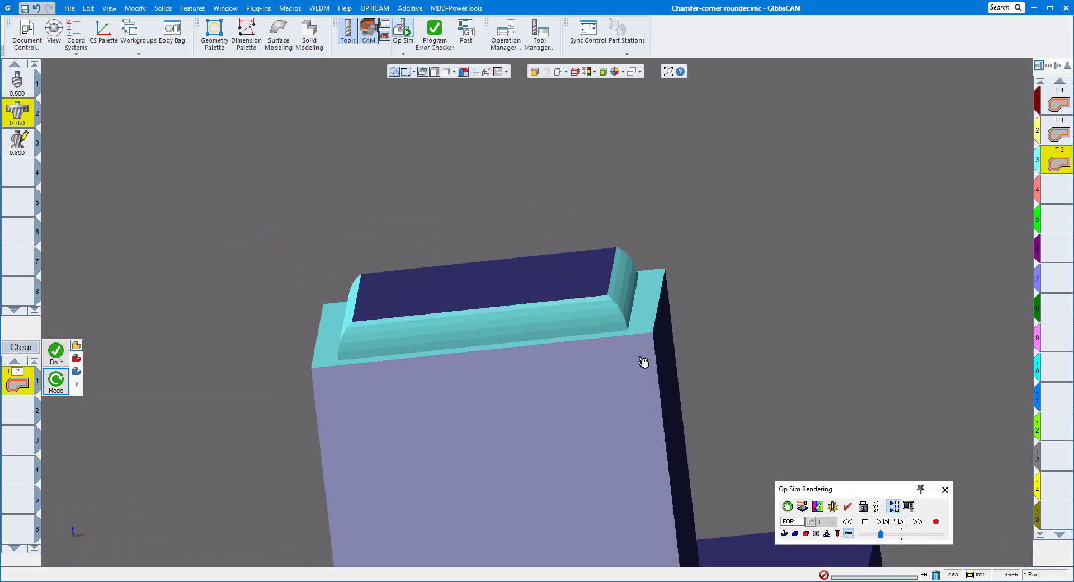
key("Left")
key("Left")
key("Up")
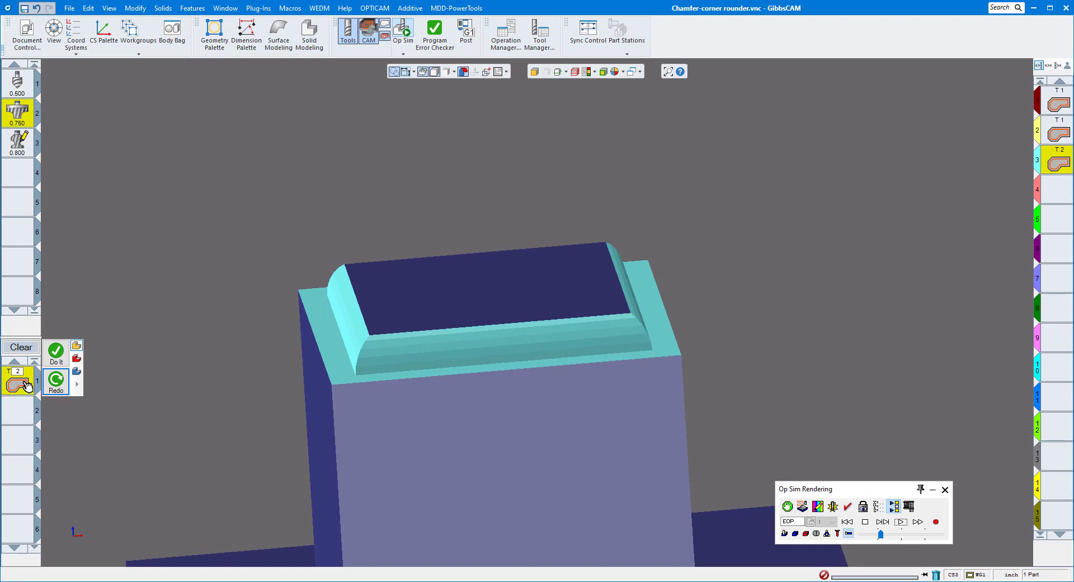
- Change the T2 contour to a -0.25 final depth and regenerate the toolpath
double_click(27, 386)
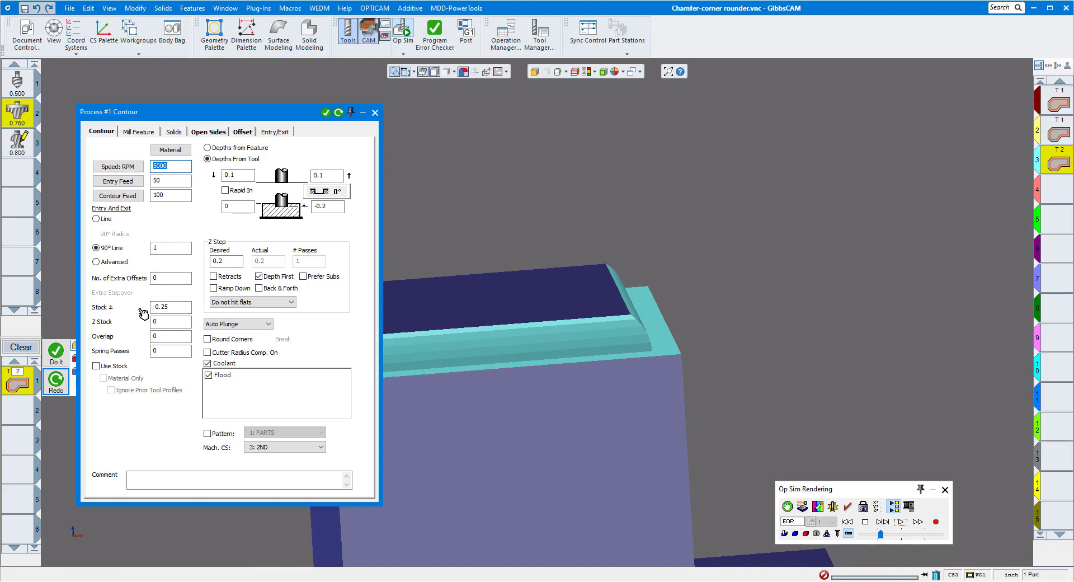
middle_click_drag(653, 338, 516, 302)
left_click(336, 208)
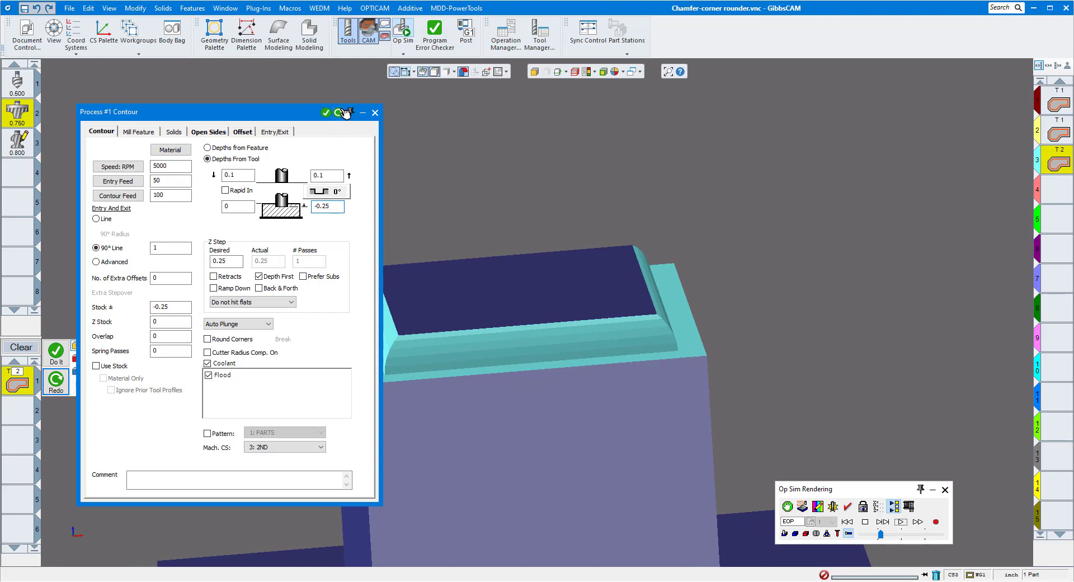
left_click(343, 112)
- Rerun the simulation, zoom out to all three parts, and close Op Sim
left_click(900, 521)
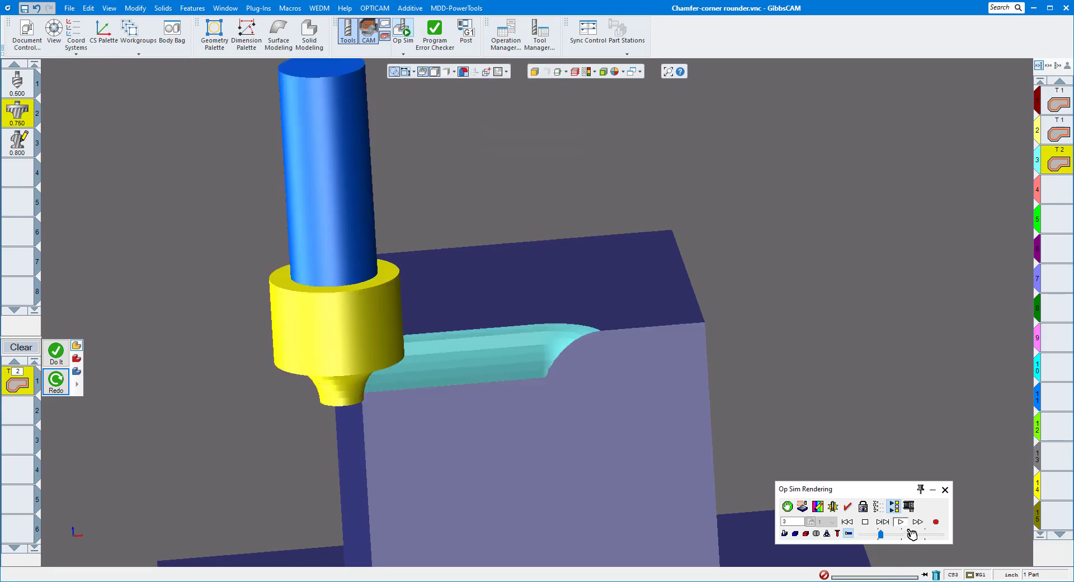
scroll(909, 533, "down", 3)
scroll(762, 415, "down", 4)
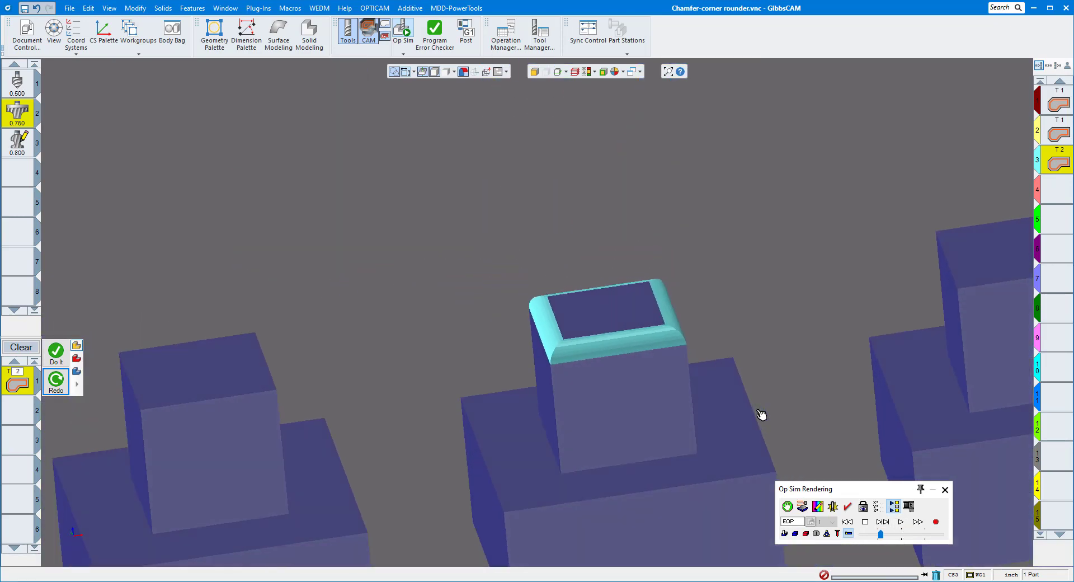
scroll(762, 414, "down", 3)
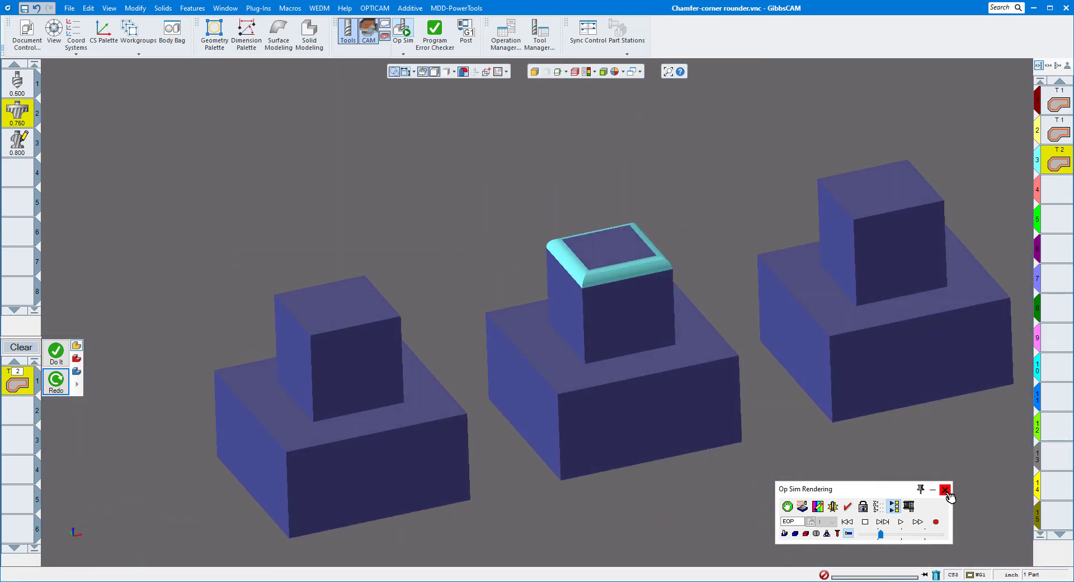
left_click(945, 489)
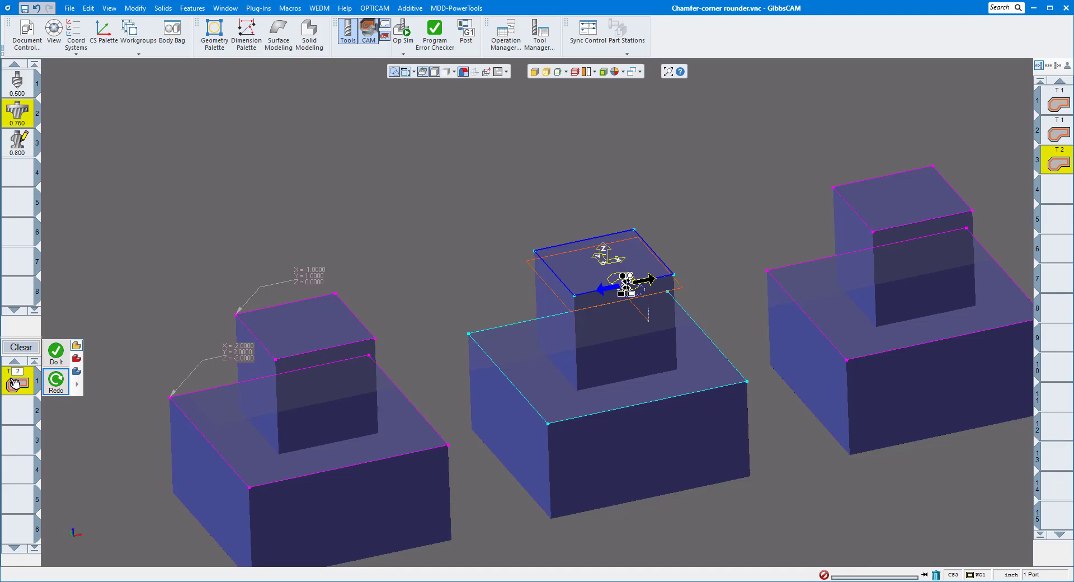
- Set the T2 contour bottom depth to -2.2 and create it around the middle part's lower block
double_click(14, 383)
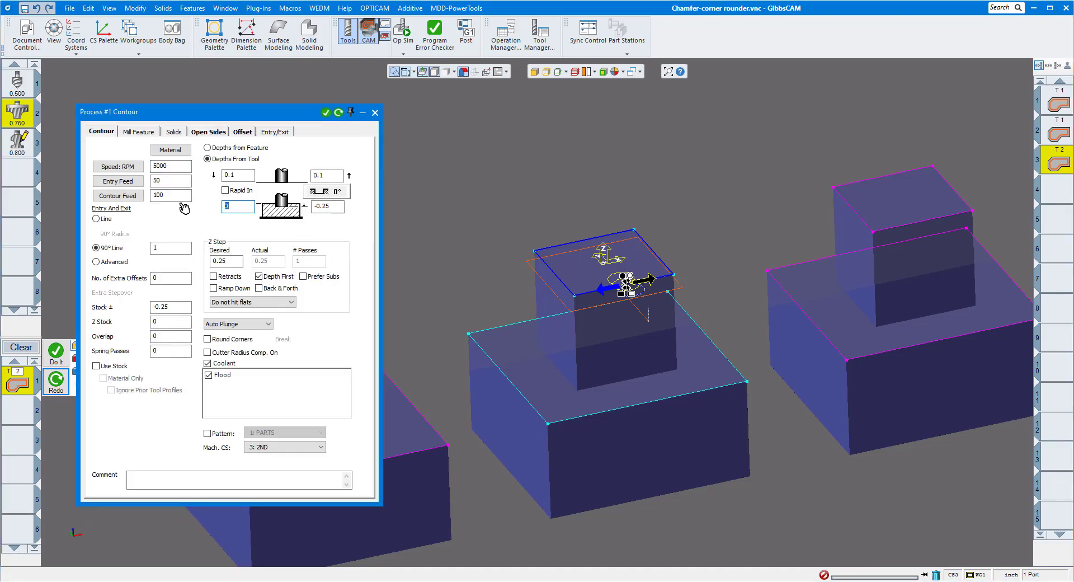
key("Tab")
key("Tab")
type("-2.2")
left_click(375, 113)
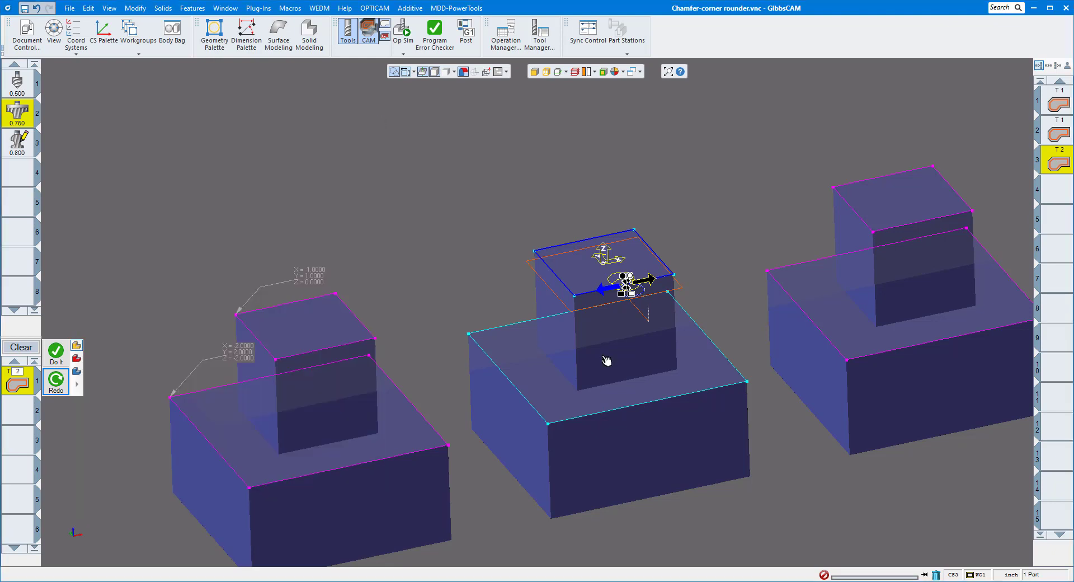
left_click(654, 402)
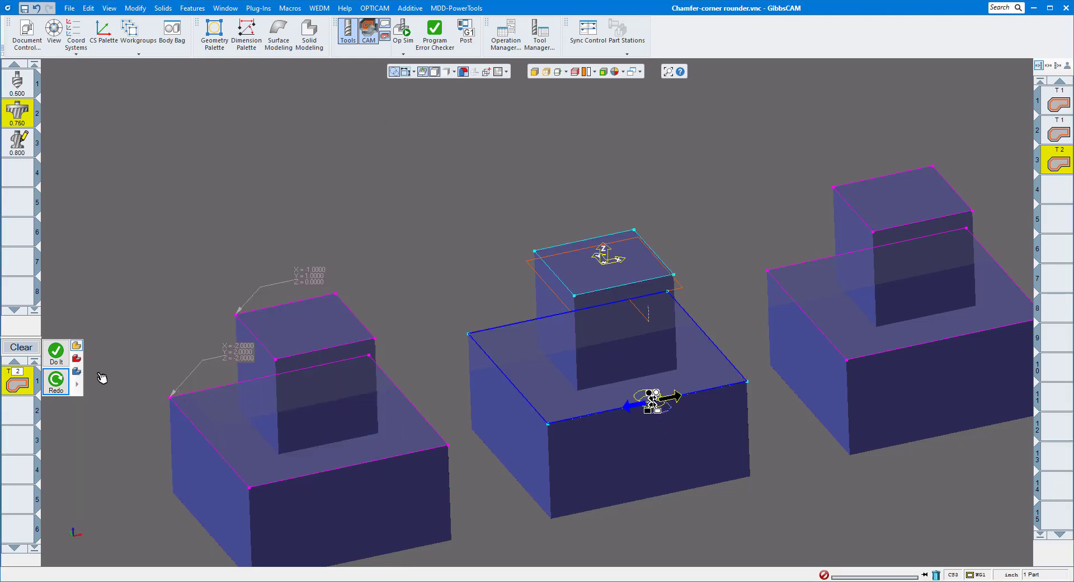
left_click(56, 352)
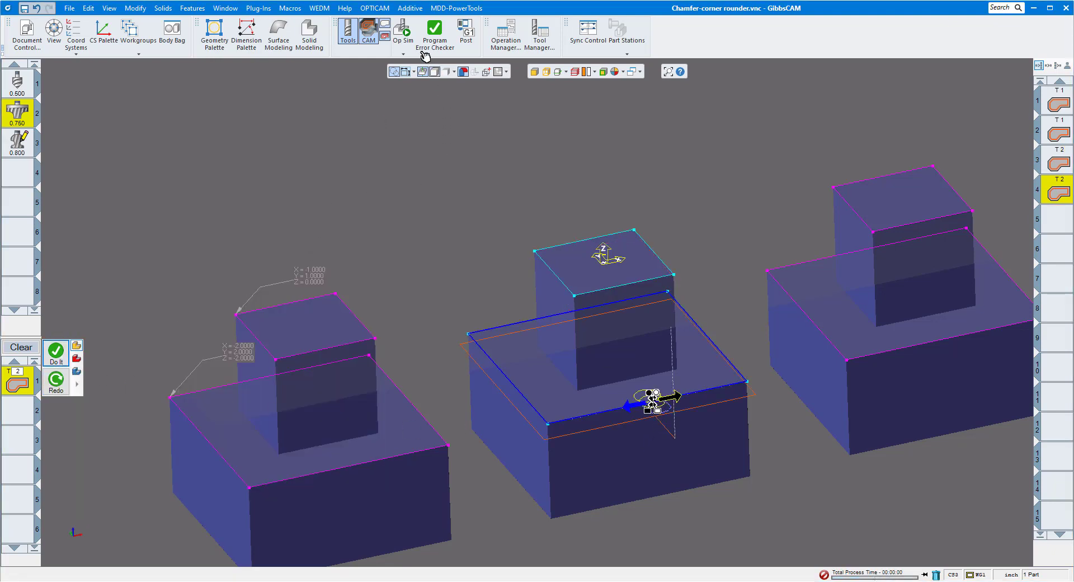
left_click(403, 29)
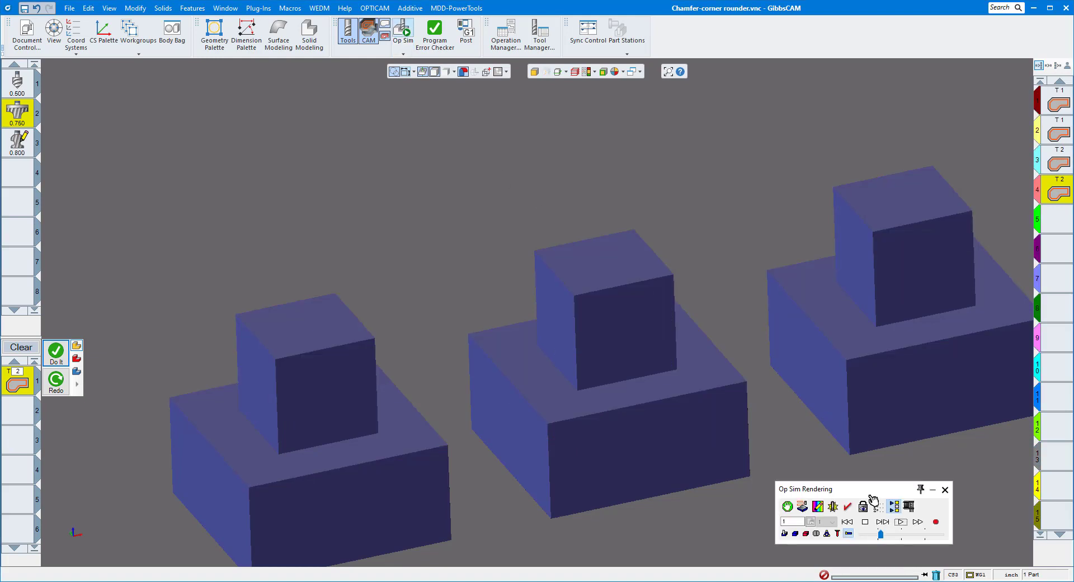
- Simulate operations 3 and 4 together, inspect the chamfered top and rounded lower edge, then close Op Sim
left_click(1060, 166, "shift")
left_click(865, 521)
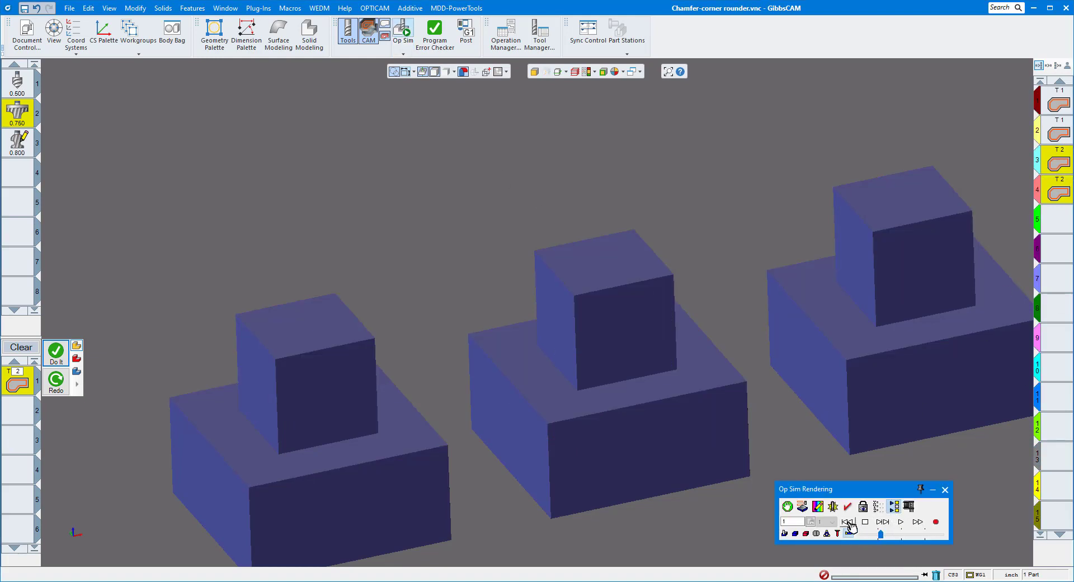
left_click(900, 522)
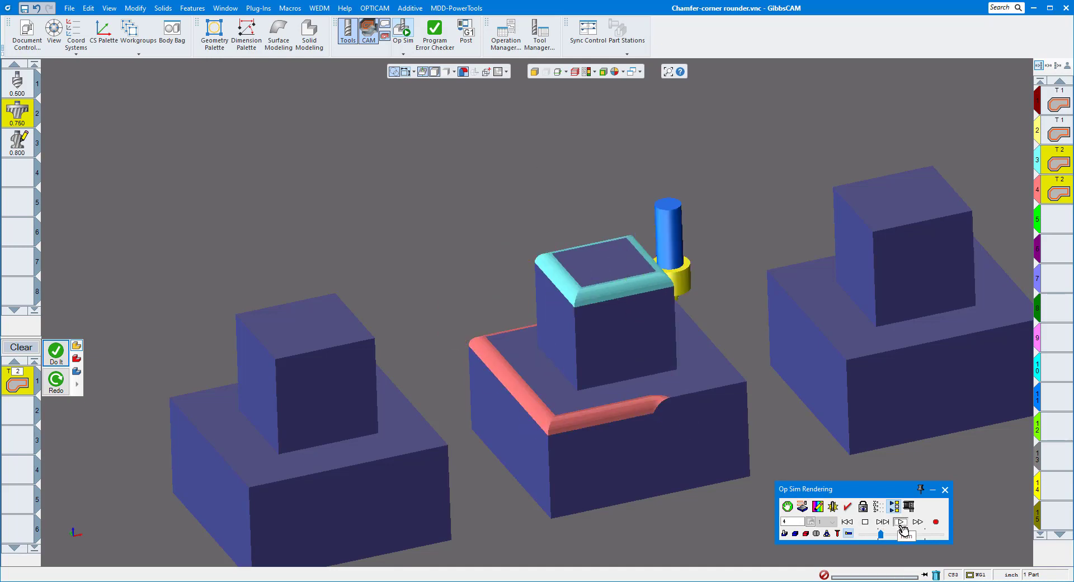
key("Up")
key("Up")
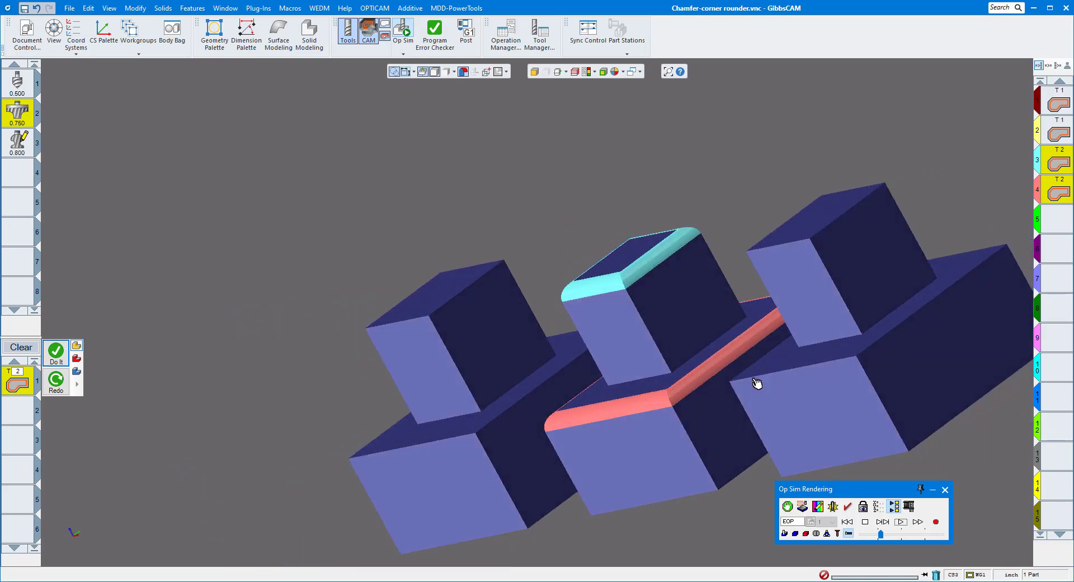
scroll(756, 383, "up", 3)
scroll(756, 383, "down", 3)
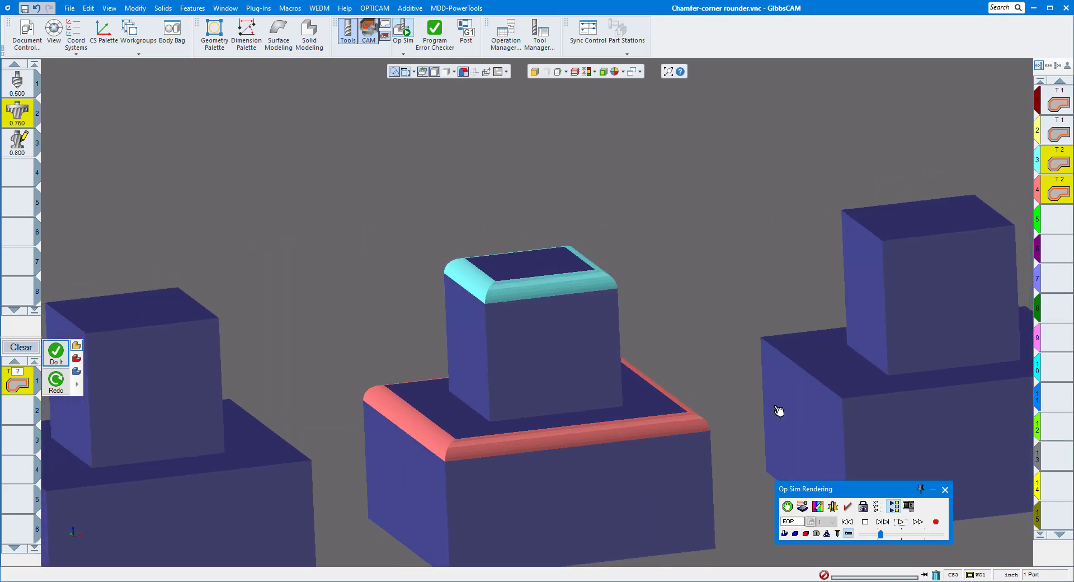
key("Down")
key("Down")
left_click(945, 490)
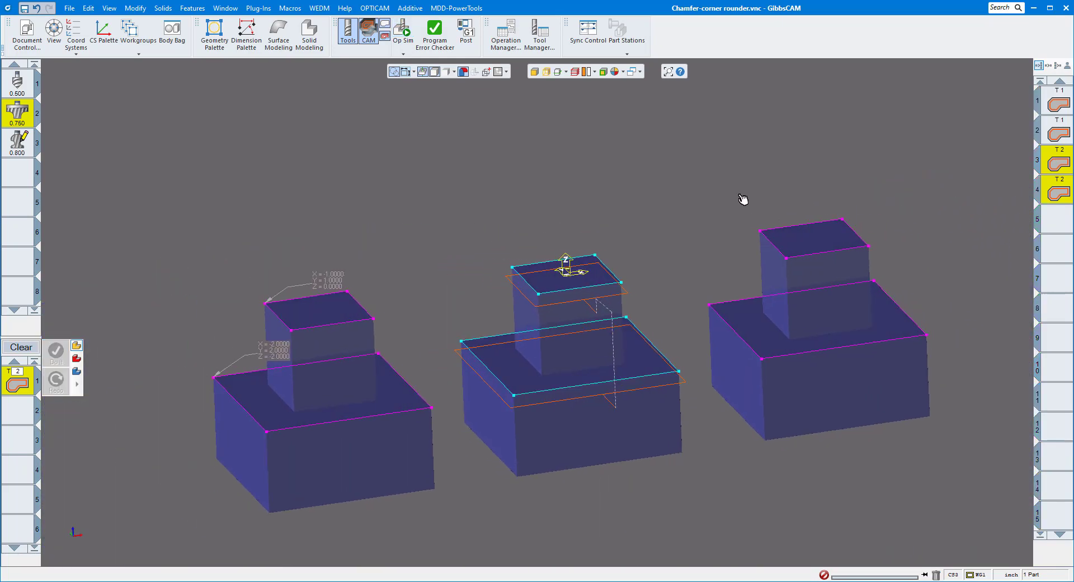
- Clear the setup and give a tool 3 contour process depths 0 to -0.2 with 0.01 stock
left_click(18, 348)
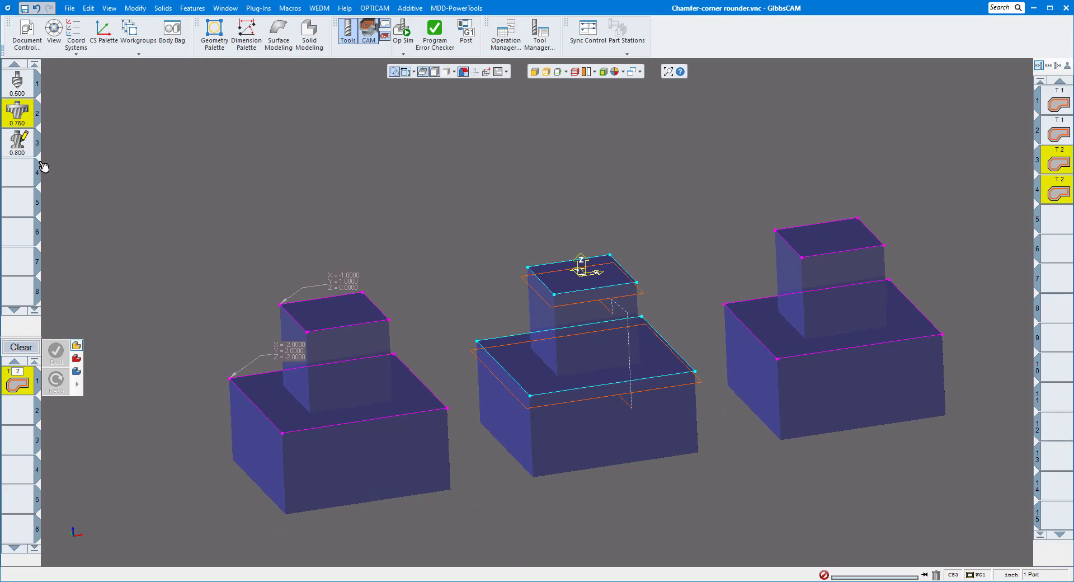
left_click(20, 147)
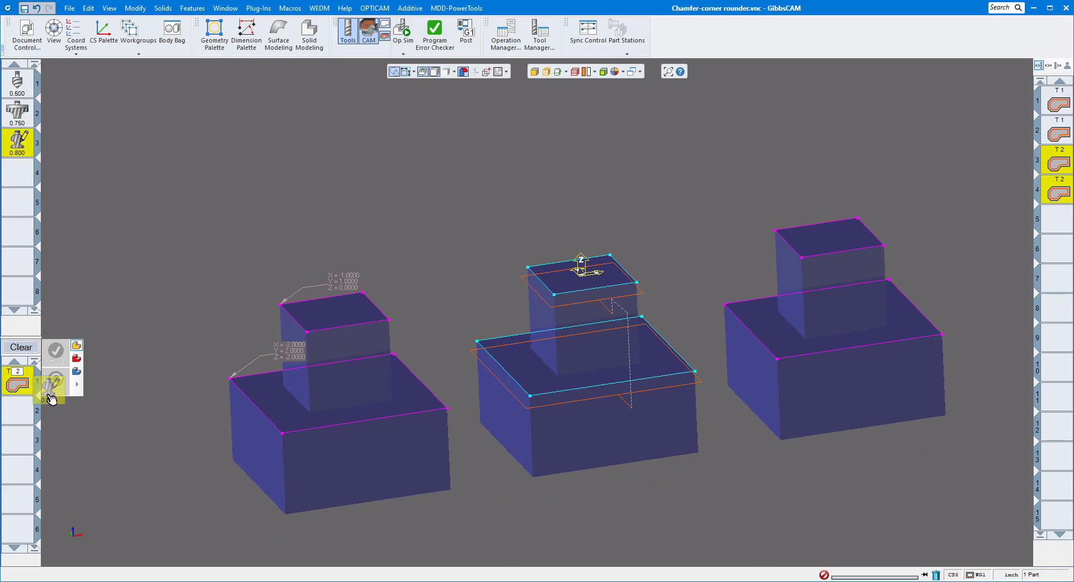
double_click(18, 384)
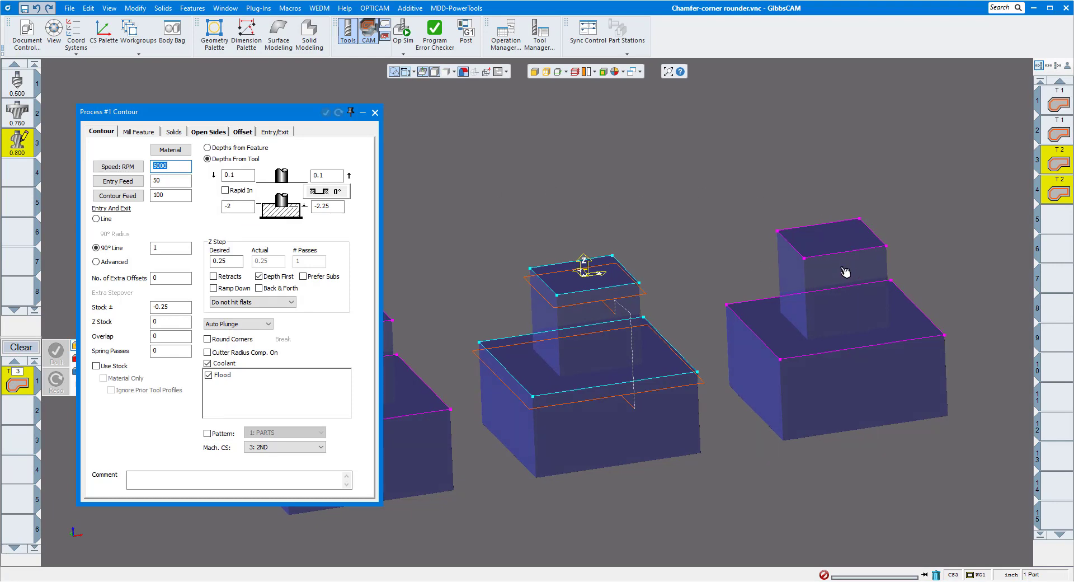
scroll(872, 267, "up", 2)
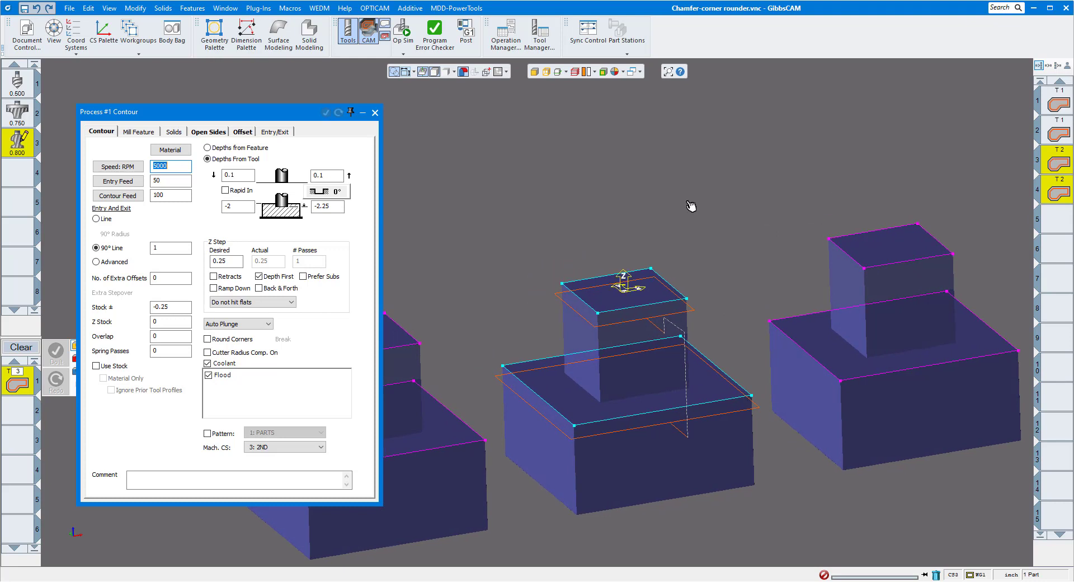
left_click(337, 206)
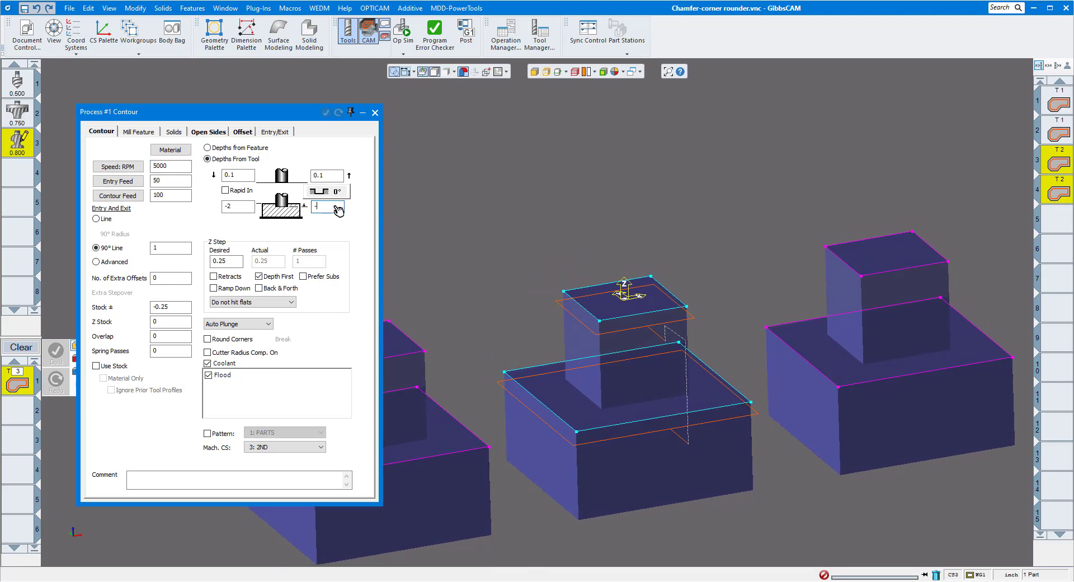
left_click(240, 207)
left_click(166, 307)
left_click_drag(167, 307, 117, 312)
left_click(375, 113)
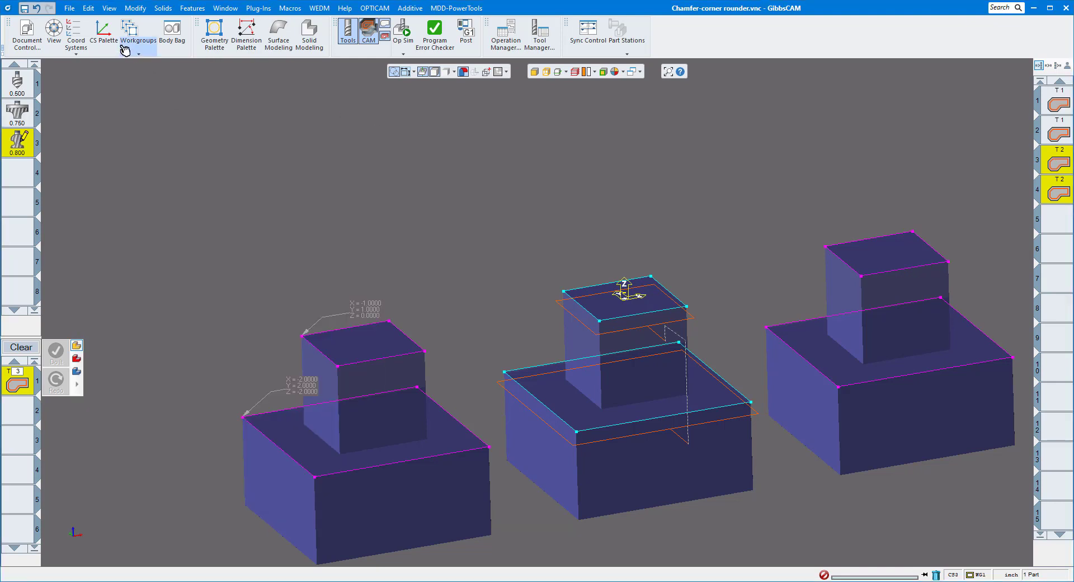
- Switch to the CUSTOM TOOL workgroup, activate CS #1, and zoom in on the form-tool profile from Top view
left_click(130, 45)
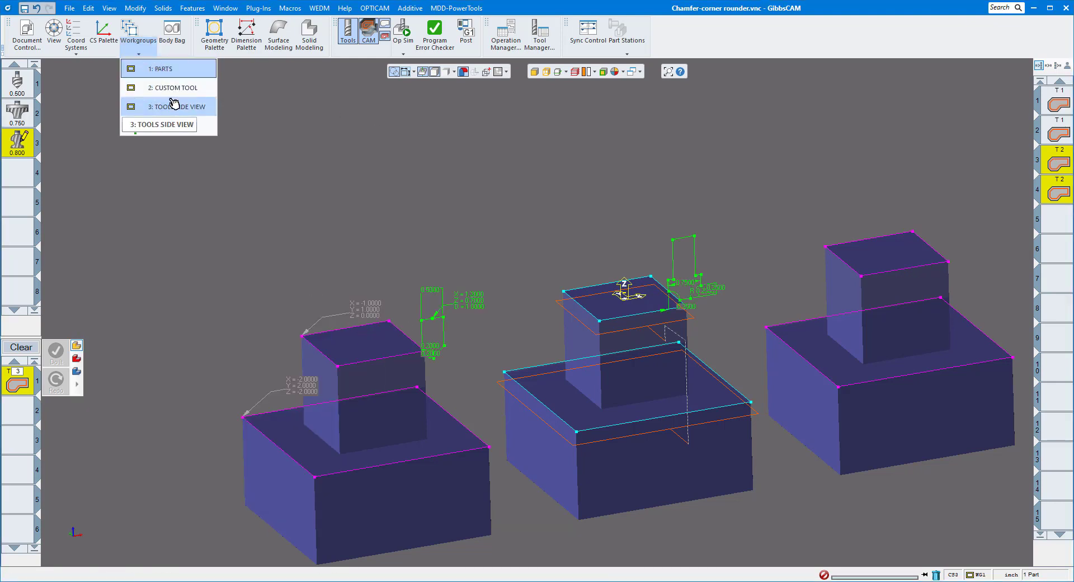
left_click(174, 89)
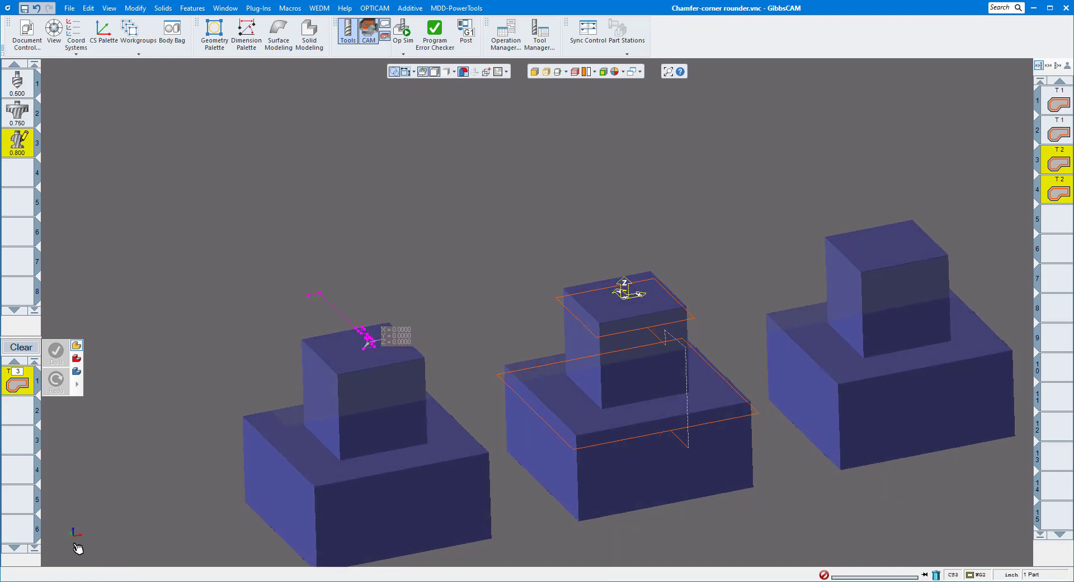
right_click(335, 307)
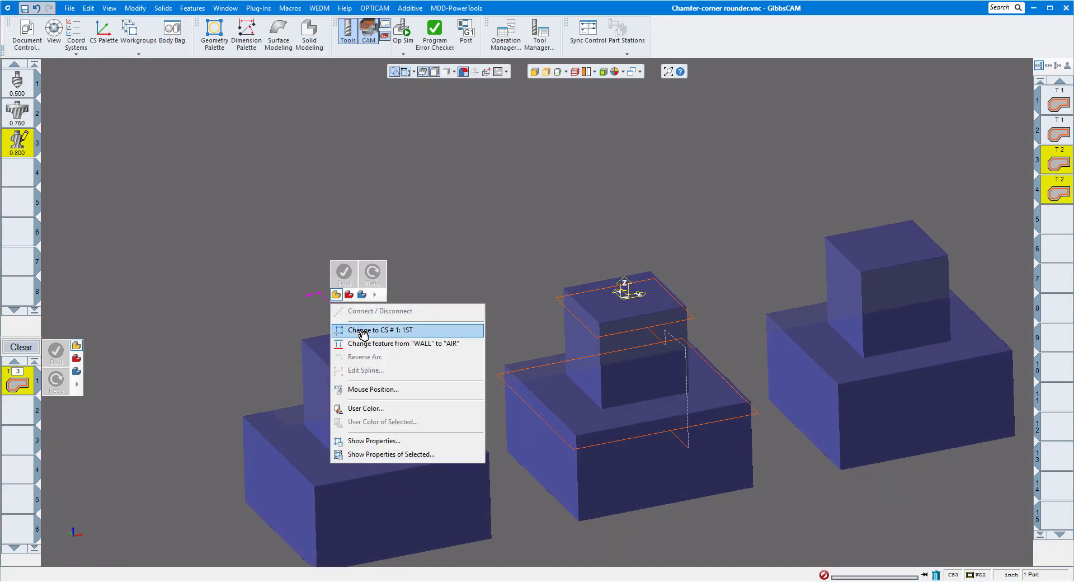
left_click(360, 397)
left_click(81, 515)
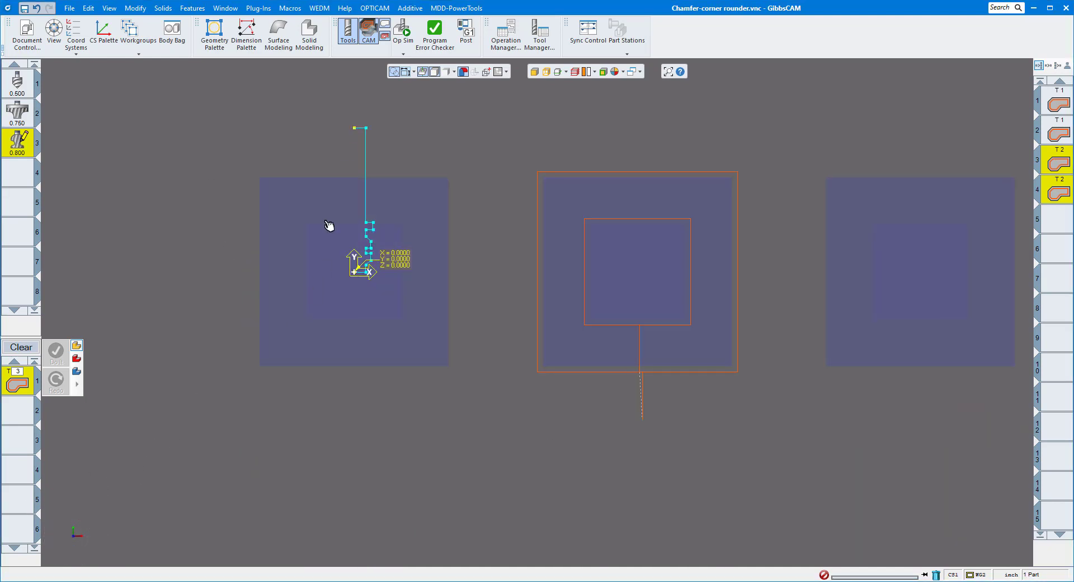
left_click_drag(294, 101, 475, 304)
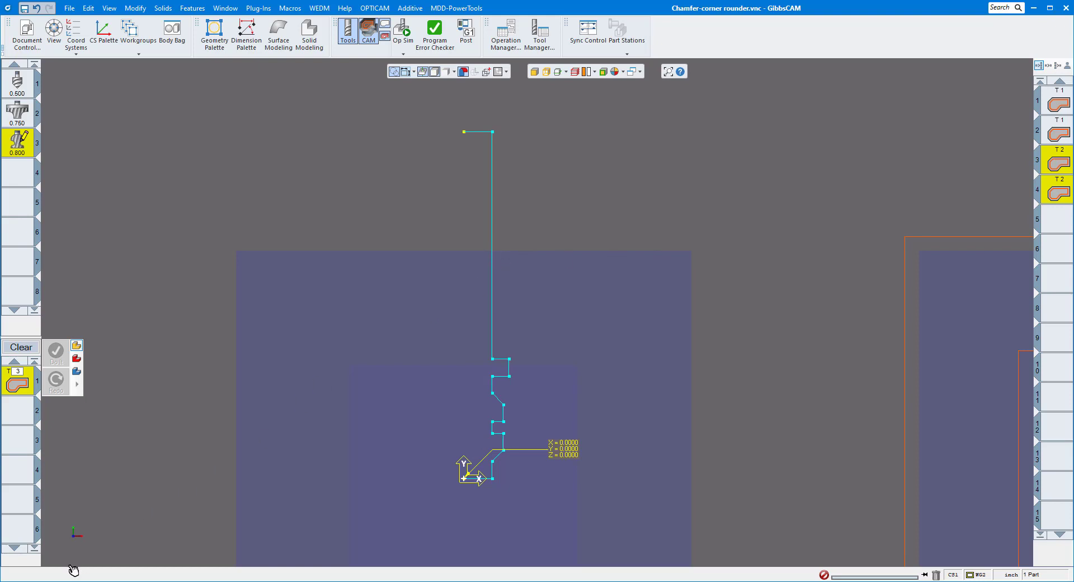
left_click(77, 554)
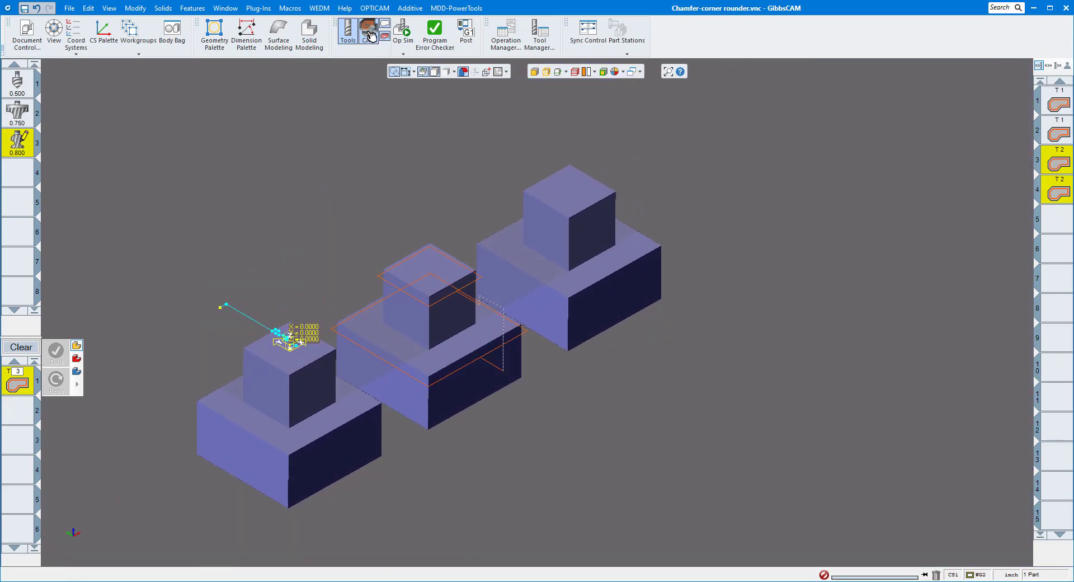
- Return to the PARTS workgroup and make the right part's coordinate system active
left_click(369, 31)
left_click(130, 31)
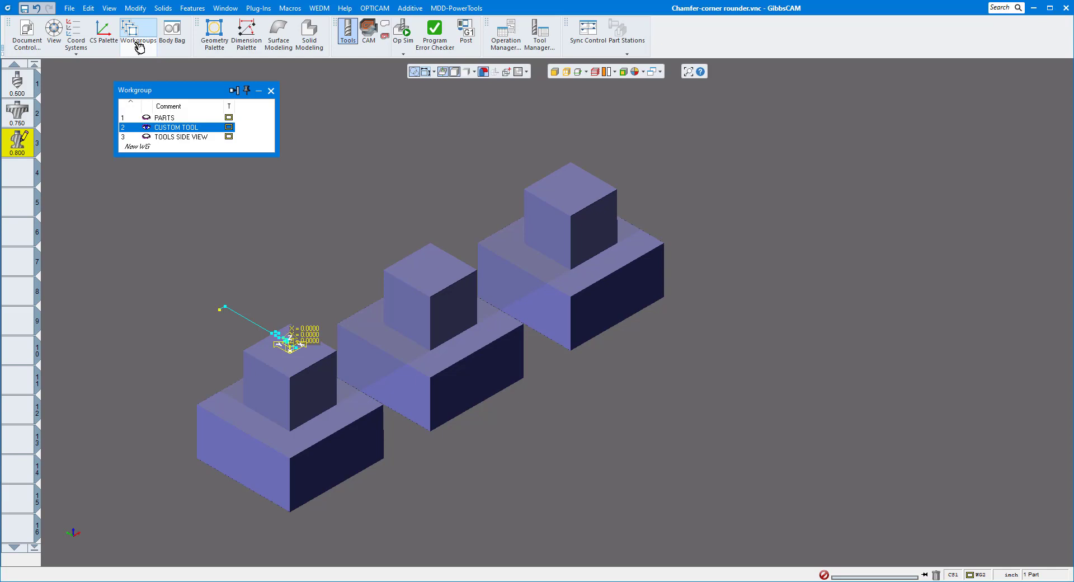
left_click(178, 120)
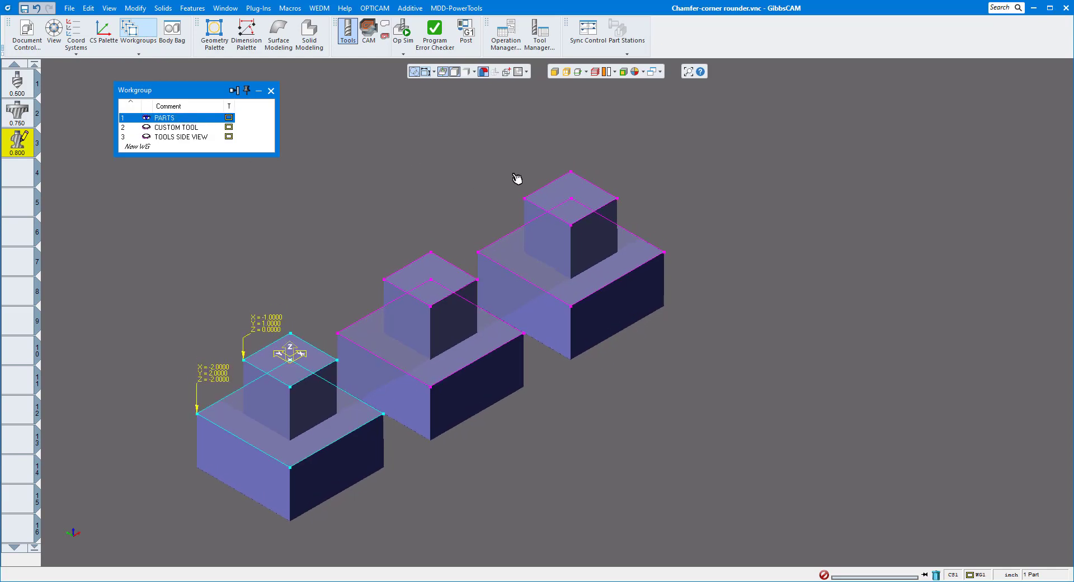
right_click(548, 189)
left_click(556, 211)
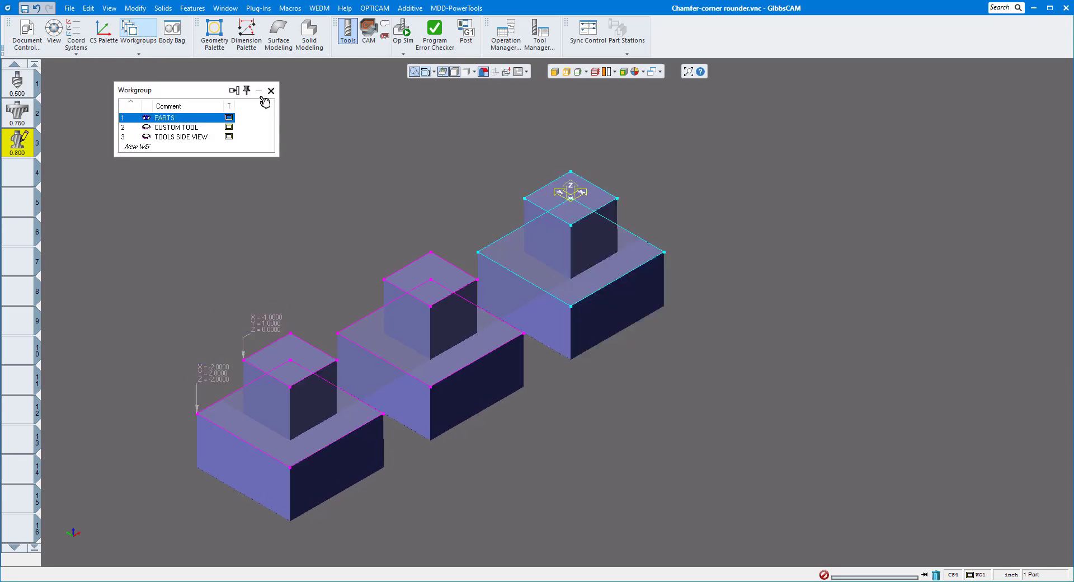
left_click(271, 90)
left_click(368, 31)
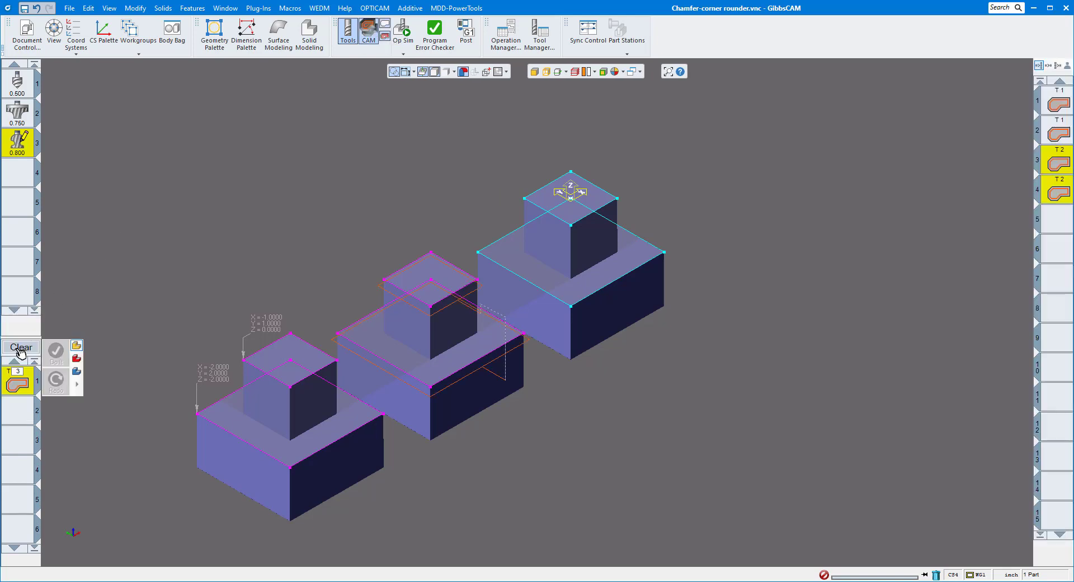
- Set the tool 3 contour's Mach. CS to 4: 3RD and pick the right part's upper block top face
left_click(25, 382)
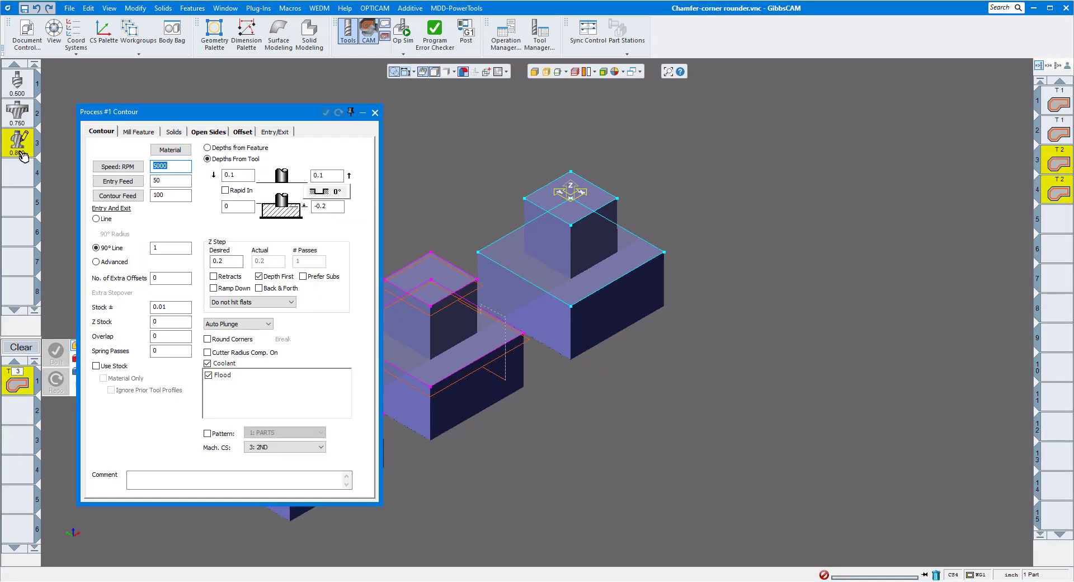
left_click(277, 447)
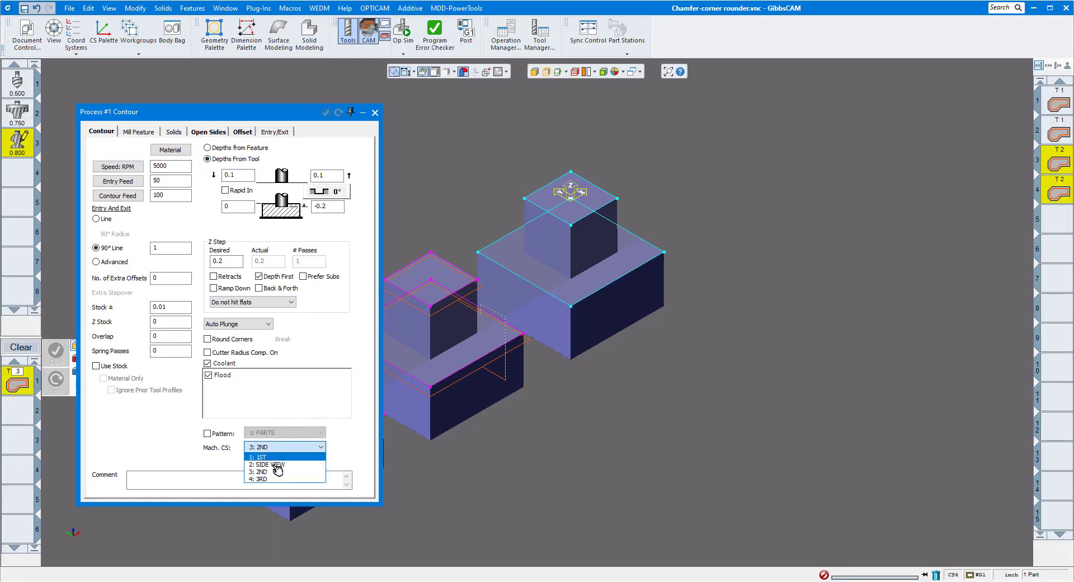
left_click(274, 480)
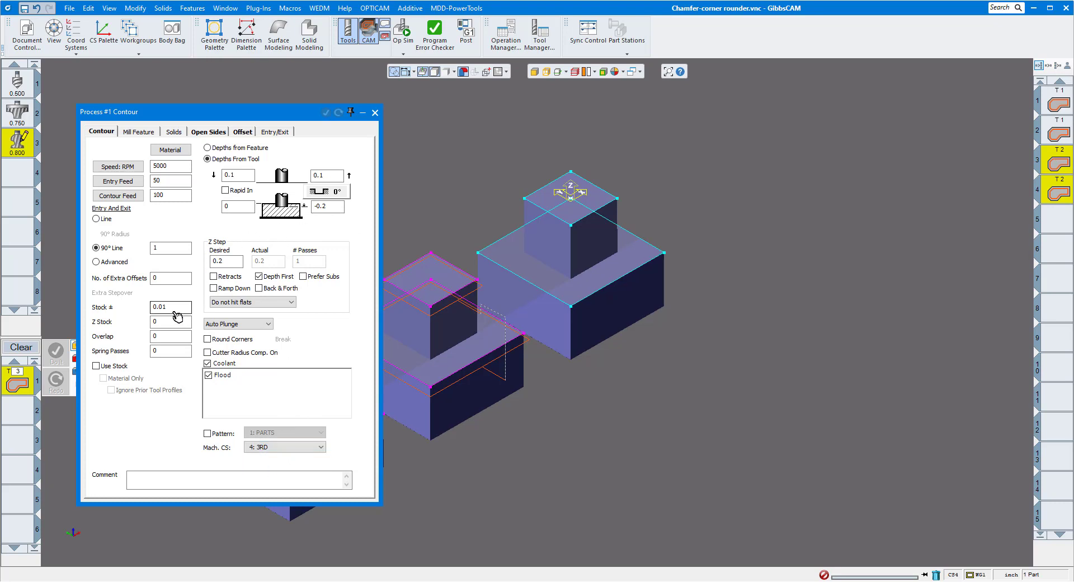
left_click(375, 112)
left_click(597, 222)
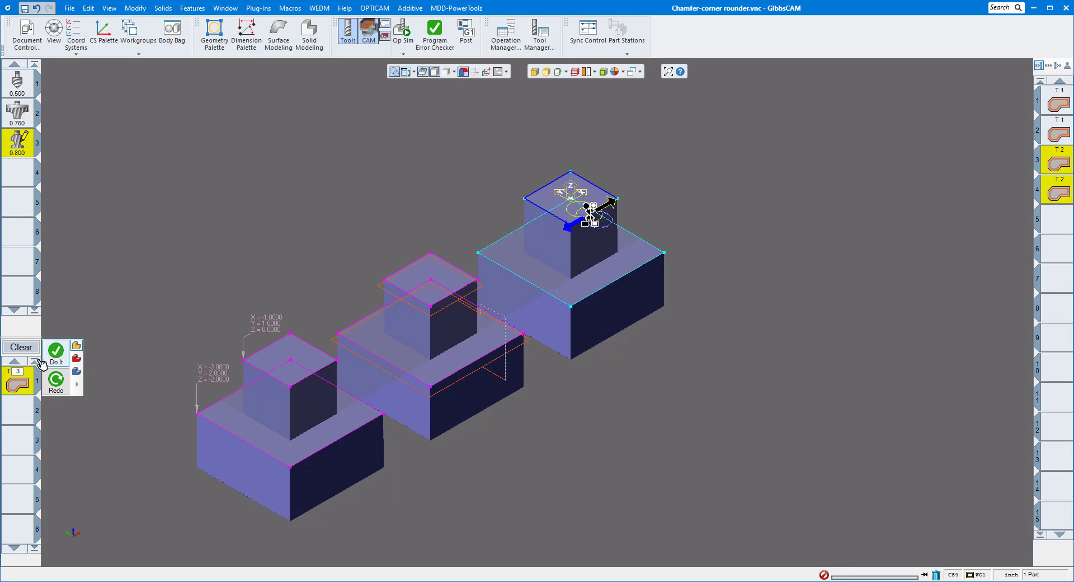
- Create the fifth operation with T3 and step through it in Op Sim using Next Feature
left_click(56, 353)
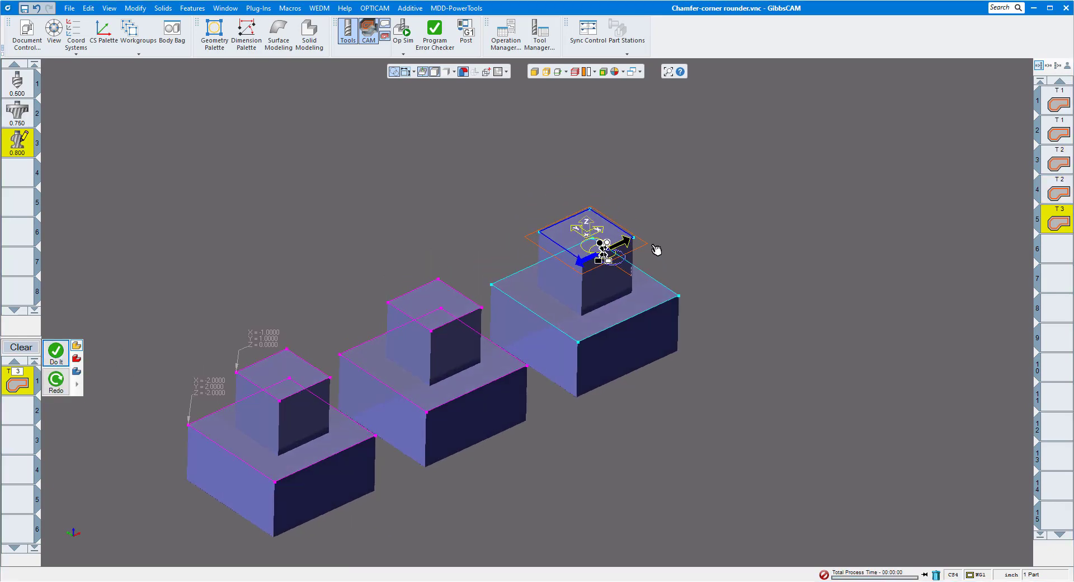
left_click(412, 38)
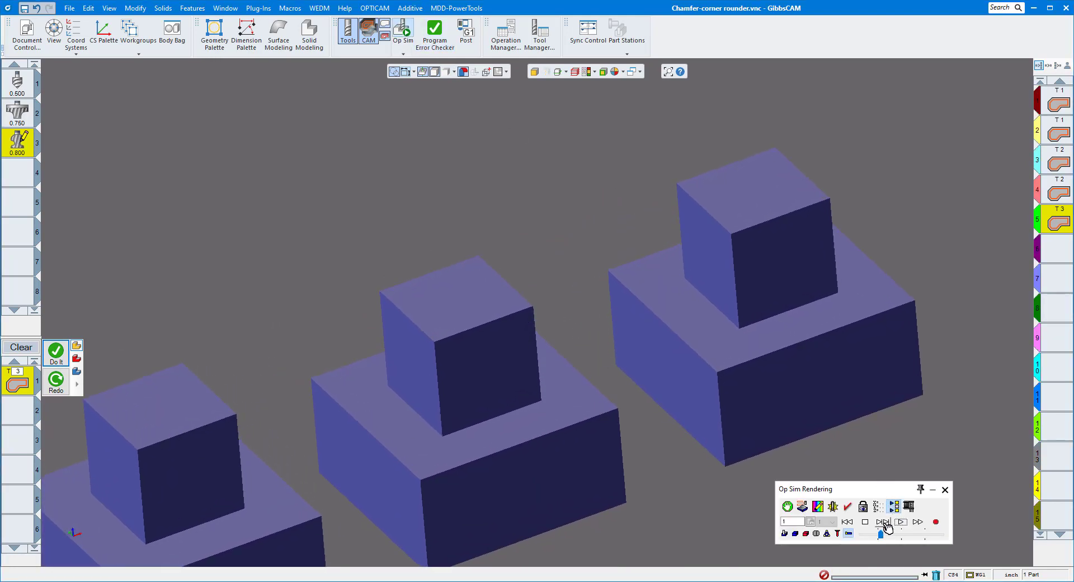
left_click(883, 521)
left_click(883, 521)
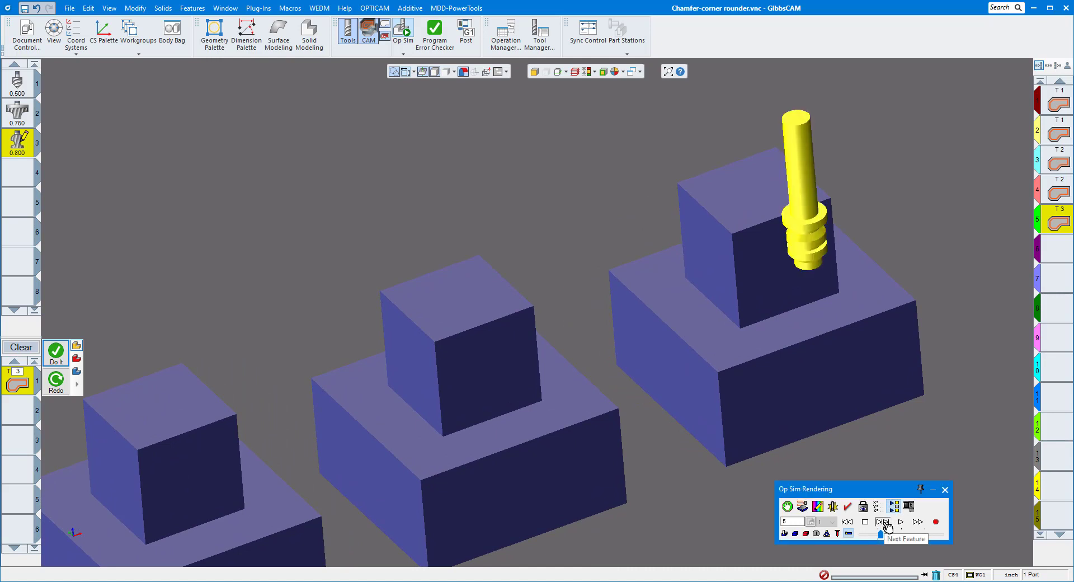
left_click(883, 522)
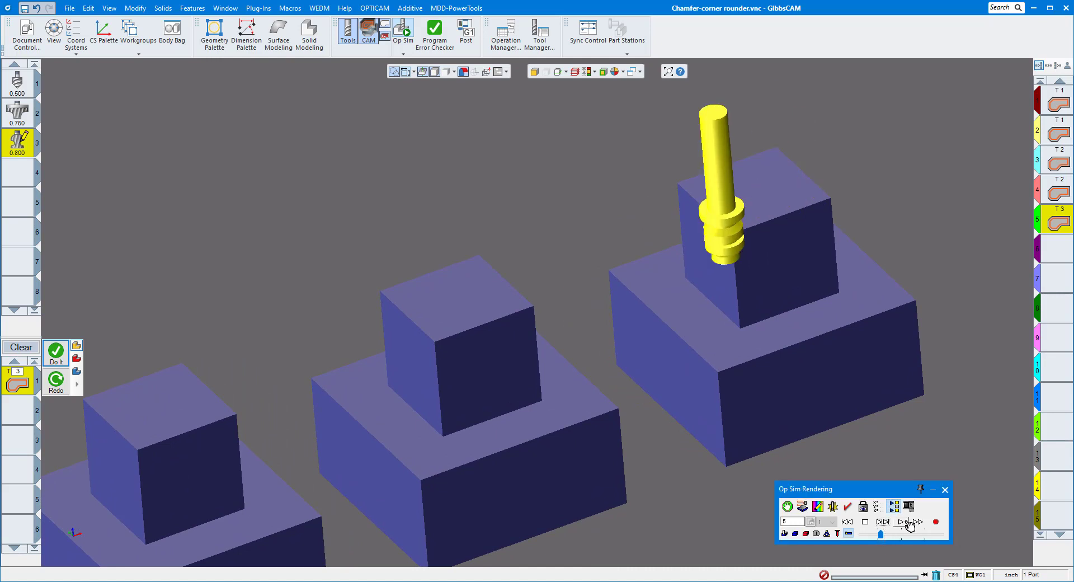
left_click(944, 489)
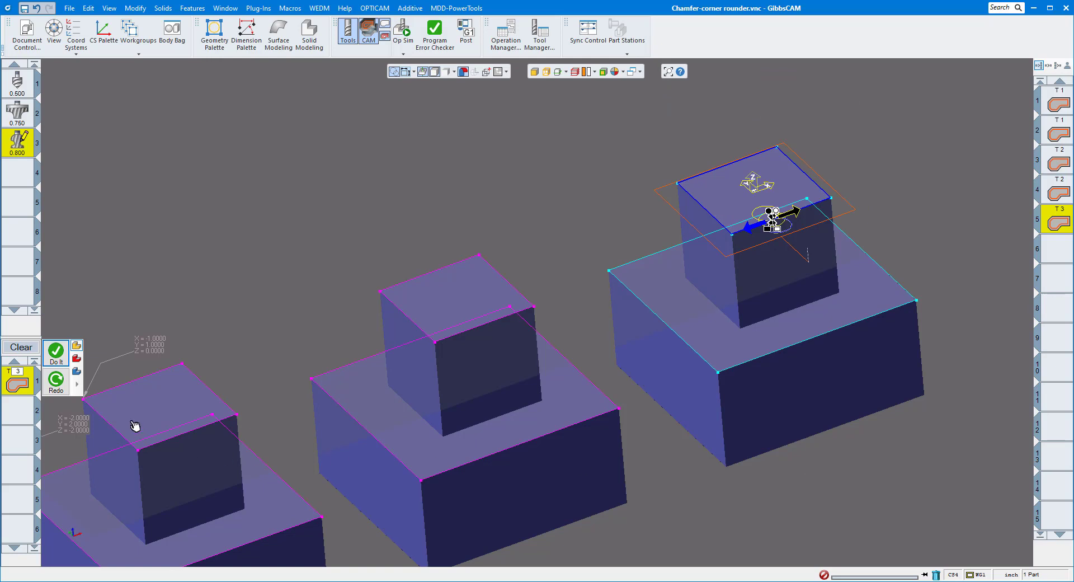
- Lower the T3 contour's bottom depth, regenerate, and step through the groove cuts in front view
double_click(15, 386)
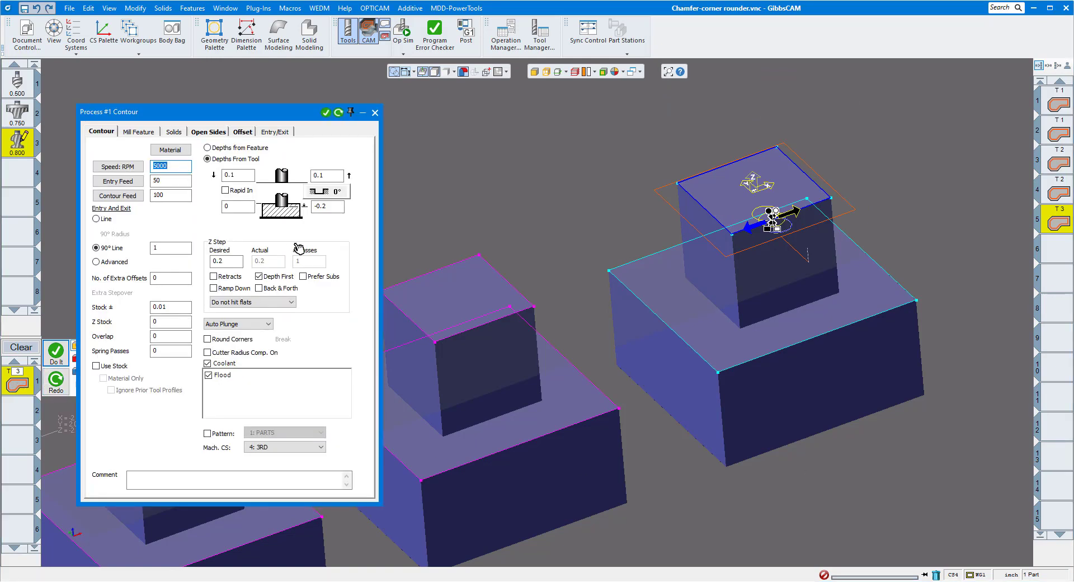
double_click(327, 206)
left_click(339, 113)
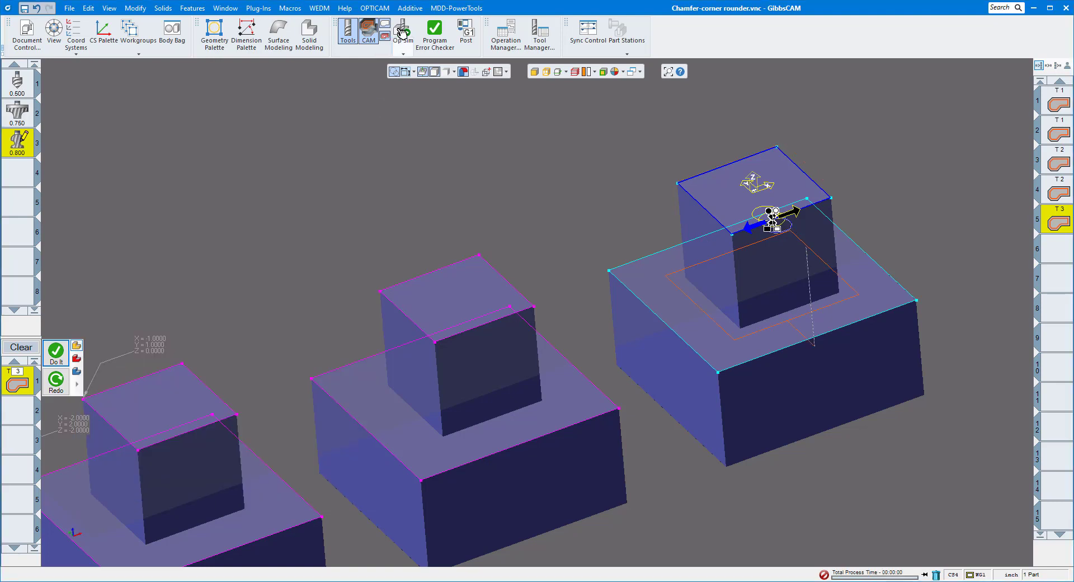
left_click(884, 521)
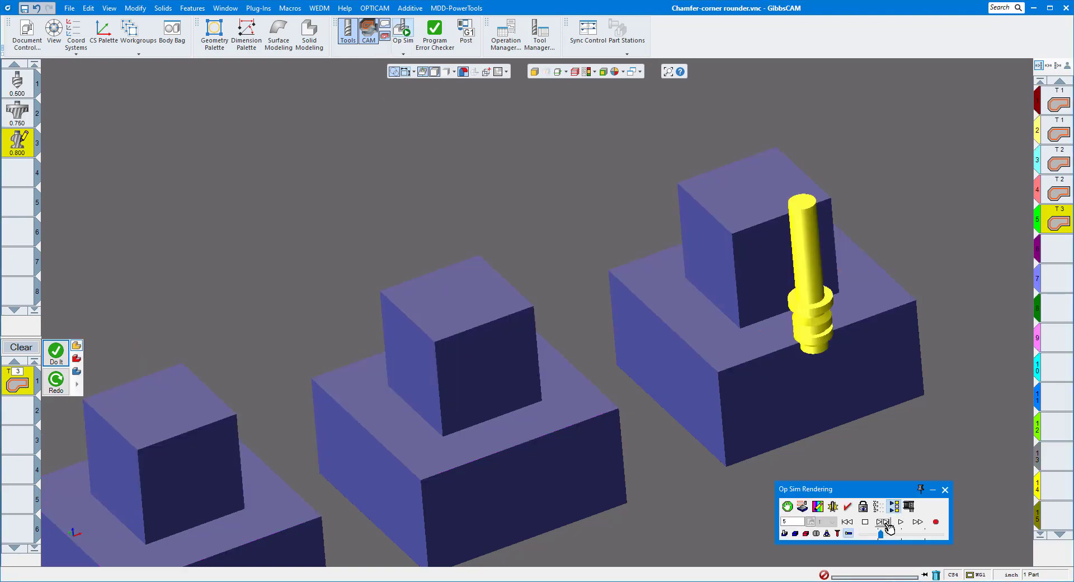
left_click(885, 521)
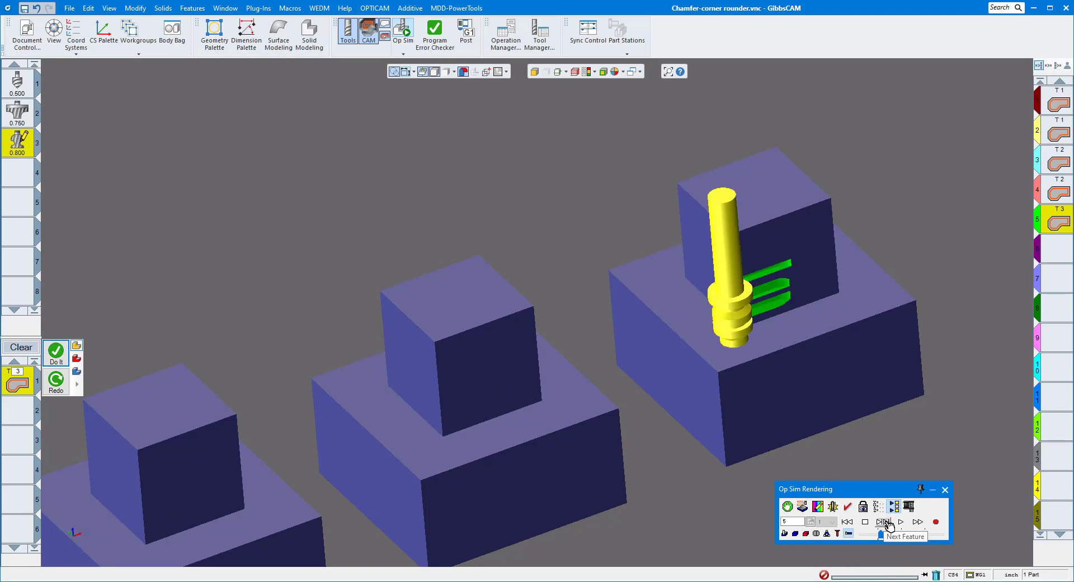
left_click(885, 522)
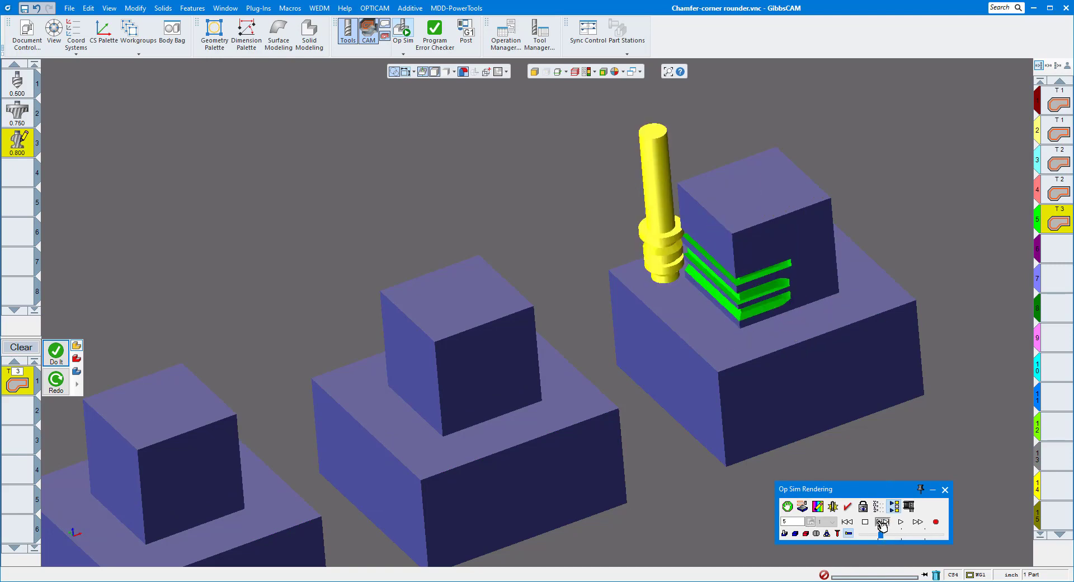
left_click(883, 522)
left_click(883, 523)
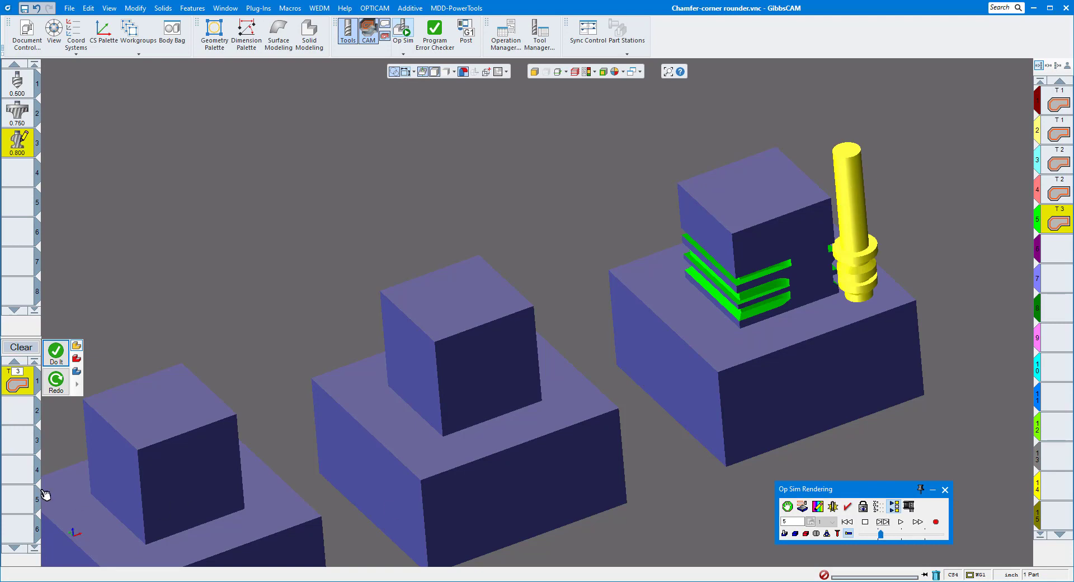
left_click(96, 529)
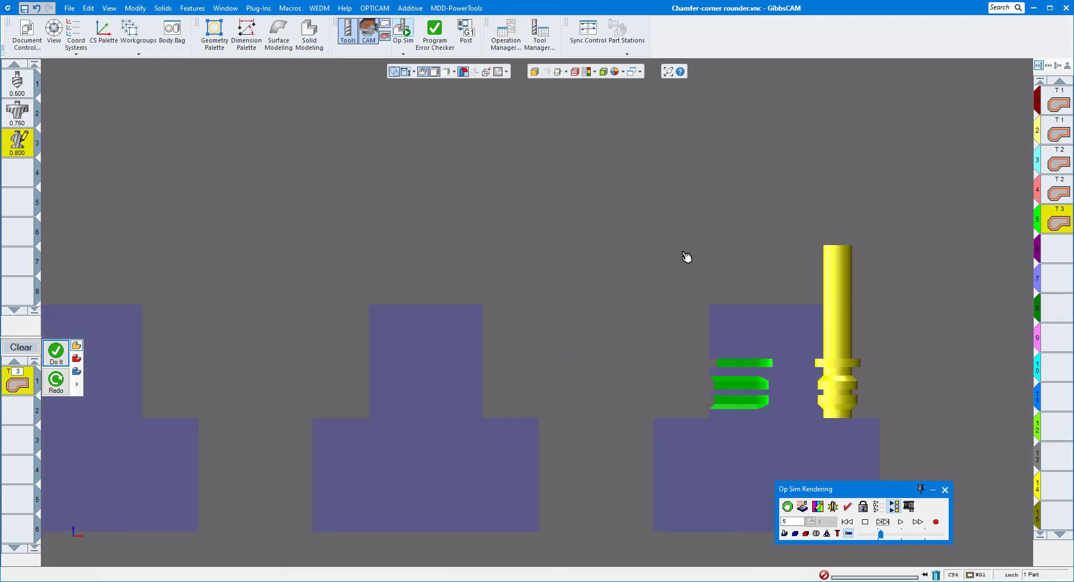
- Zoom and orbit around the right part while advancing Next Feature to finish the T3 groove pass
scroll(687, 246, "up", 5)
scroll(656, 179, "up", 6)
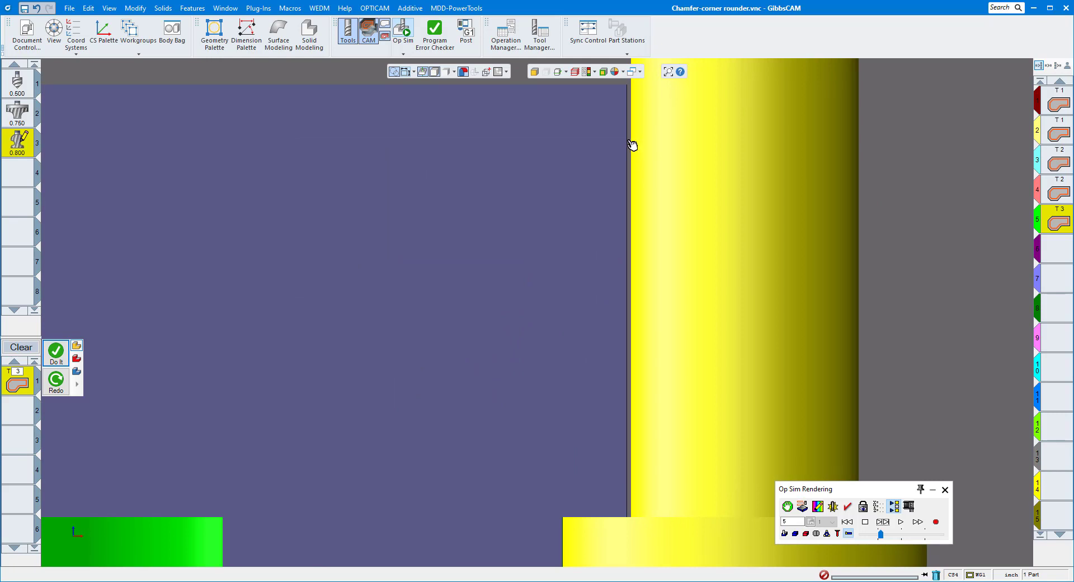
scroll(633, 146, "down", 5)
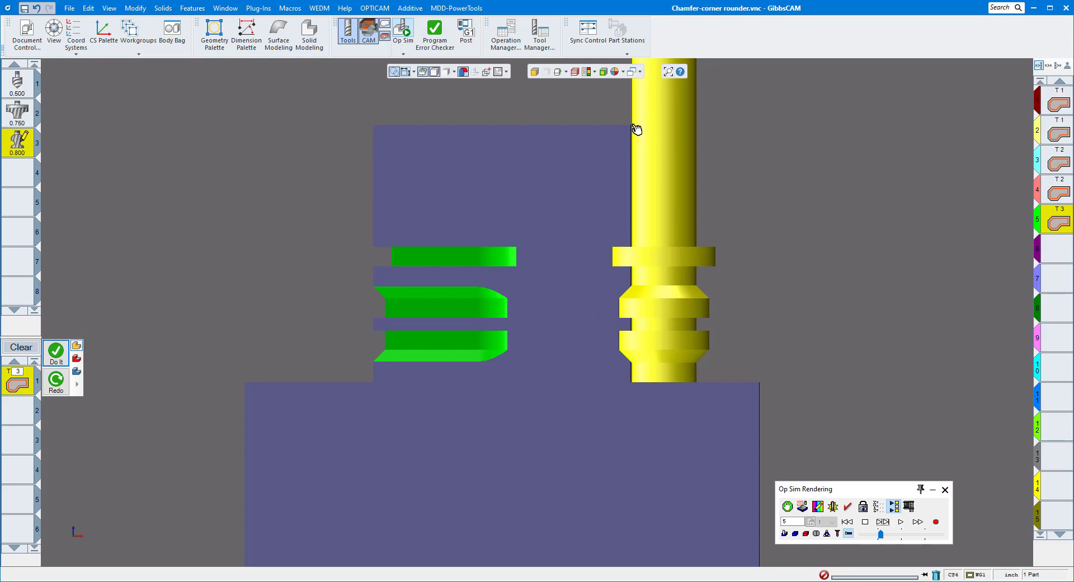
scroll(637, 334, "down", 3)
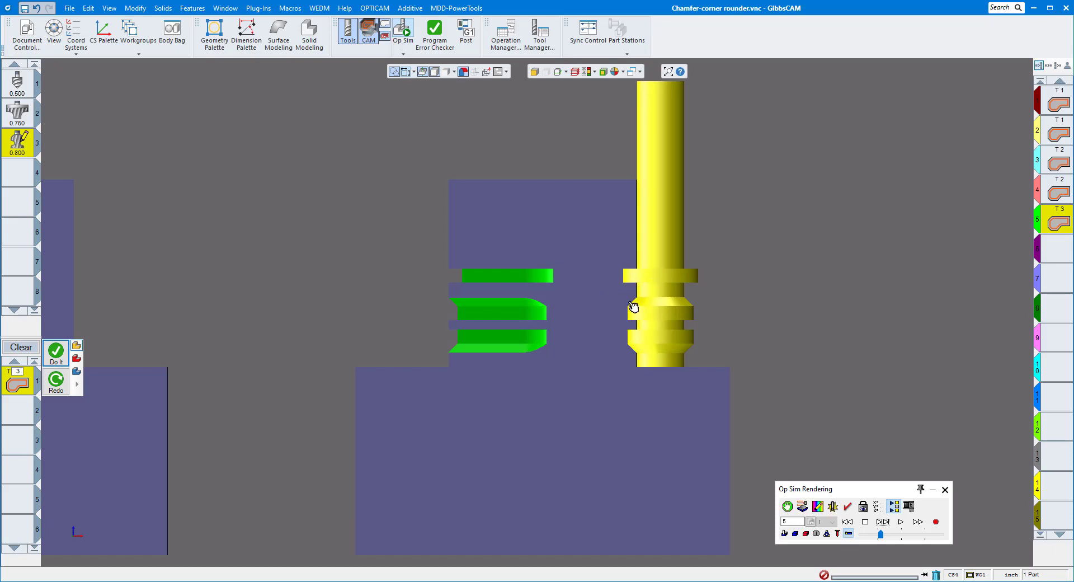
middle_click_drag(630, 307, 635, 306)
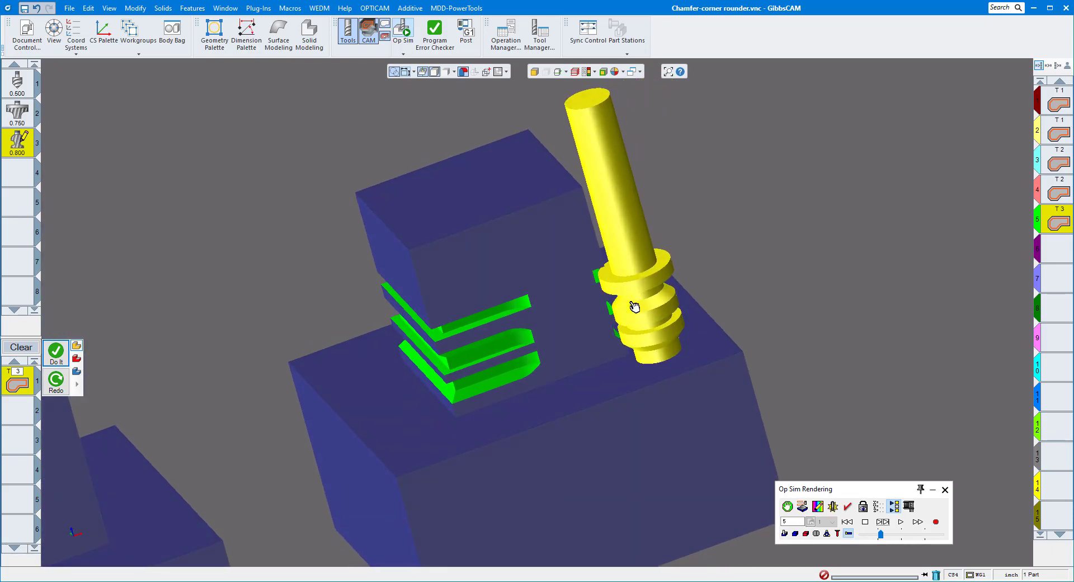
left_click(882, 522)
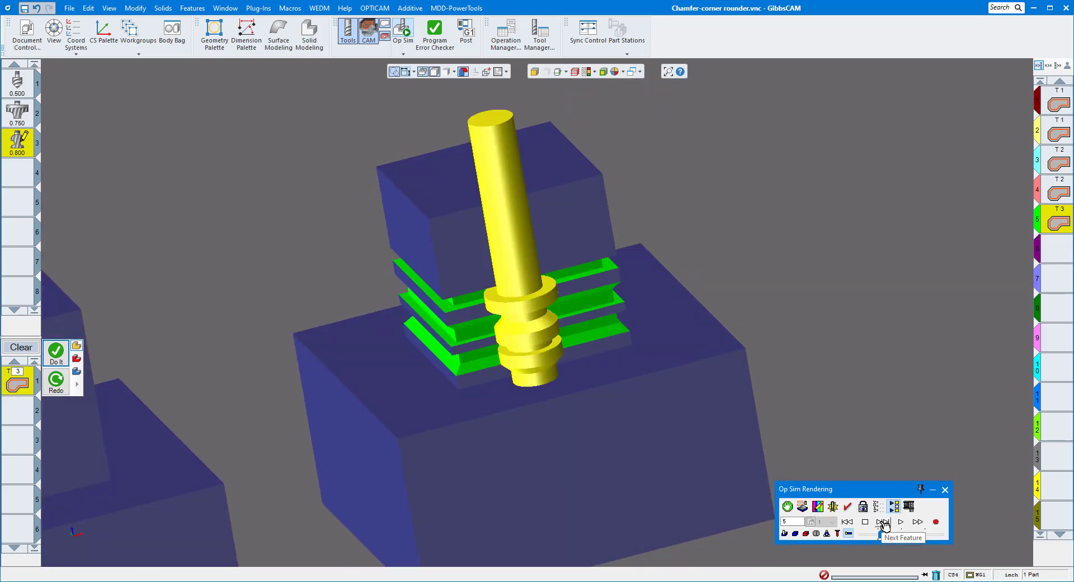
left_click(882, 521)
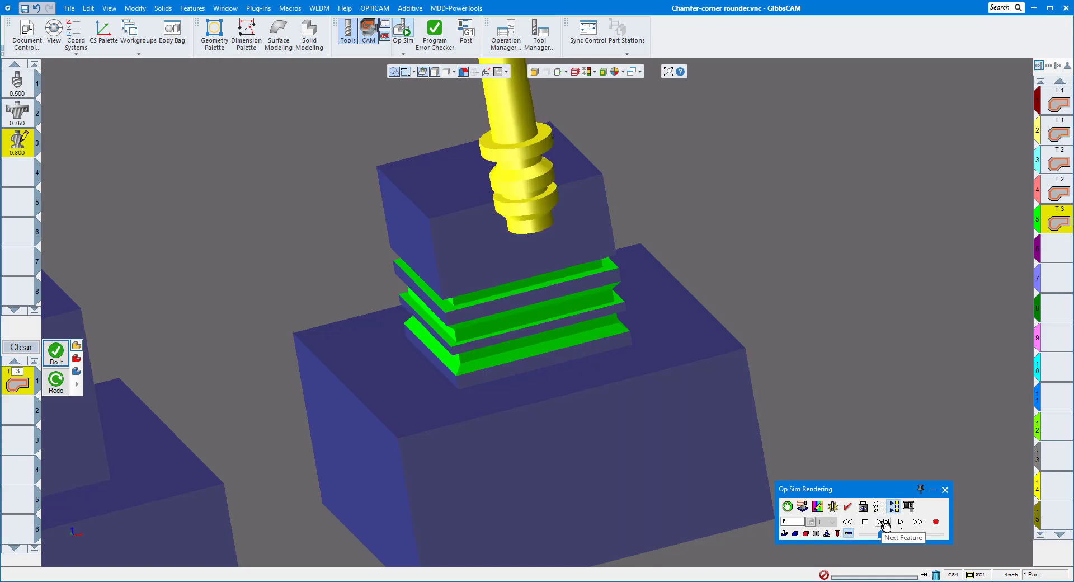
scroll(838, 355, "down", 3)
middle_click_drag(837, 354, 798, 340)
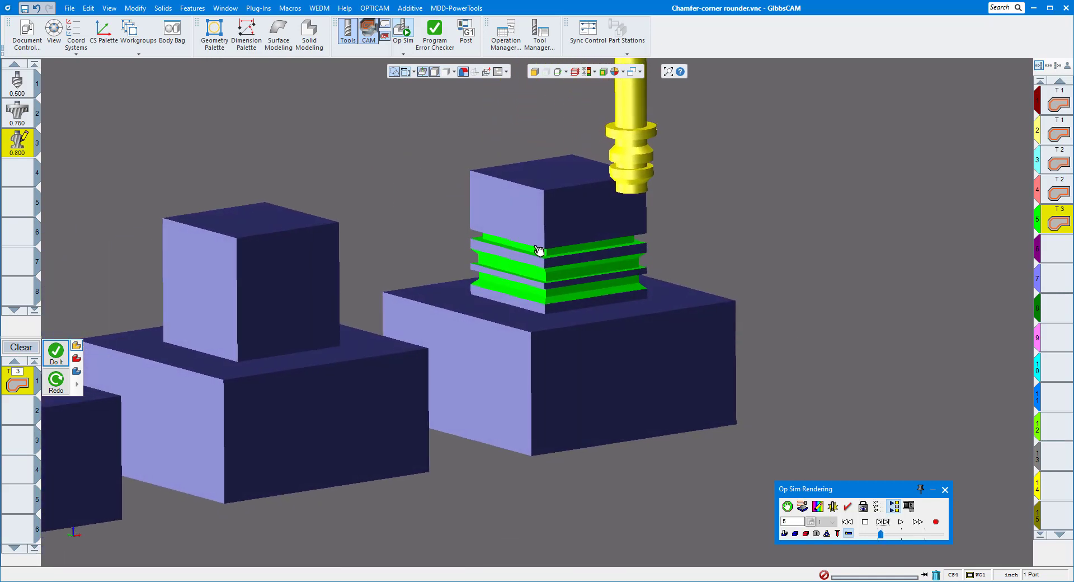
middle_click_drag(518, 246, 654, 291)
scroll(654, 291, "down", 3)
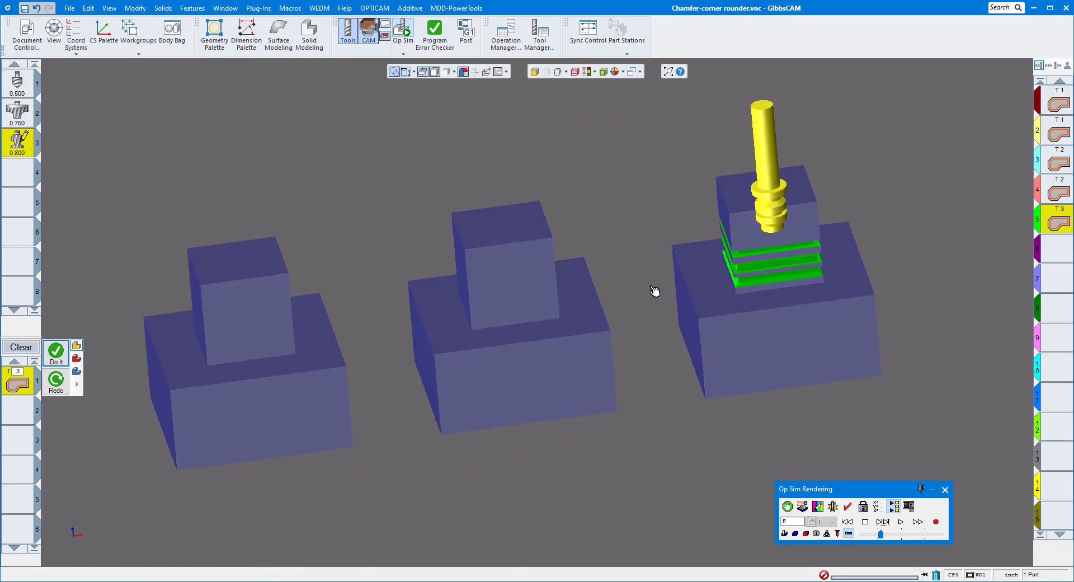
scroll(654, 291, "up", 3)
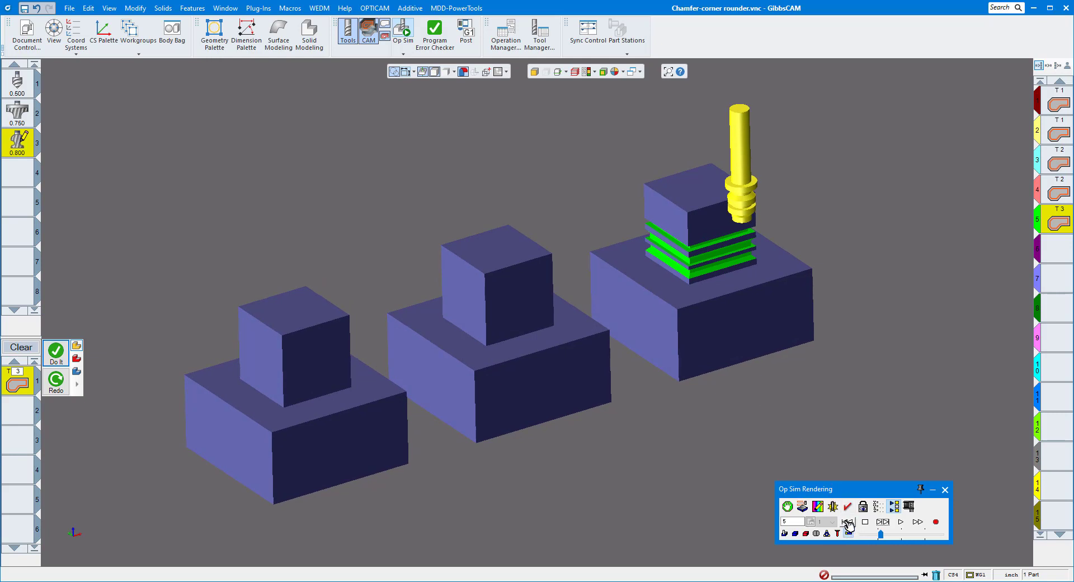
- Rewind and rerun the Op Sim to show chamfers, rounded edges and grooves across the three parts
left_click(847, 522)
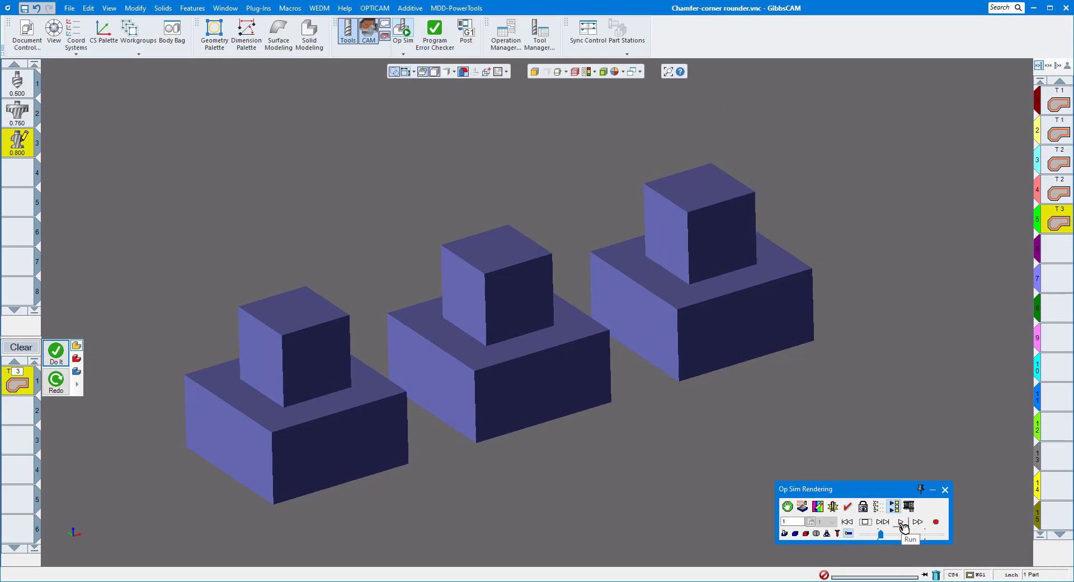
left_click(900, 522)
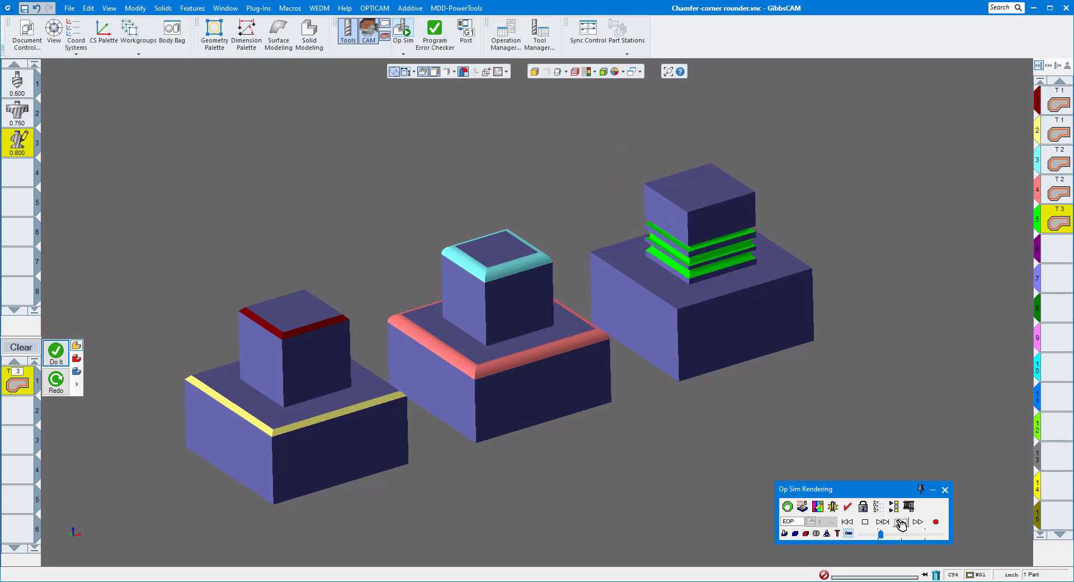
mouse_move(789, 419)
middle_mouse_down()
mouse_move(721, 422)
mouse_move(789, 420)
middle_mouse_up()
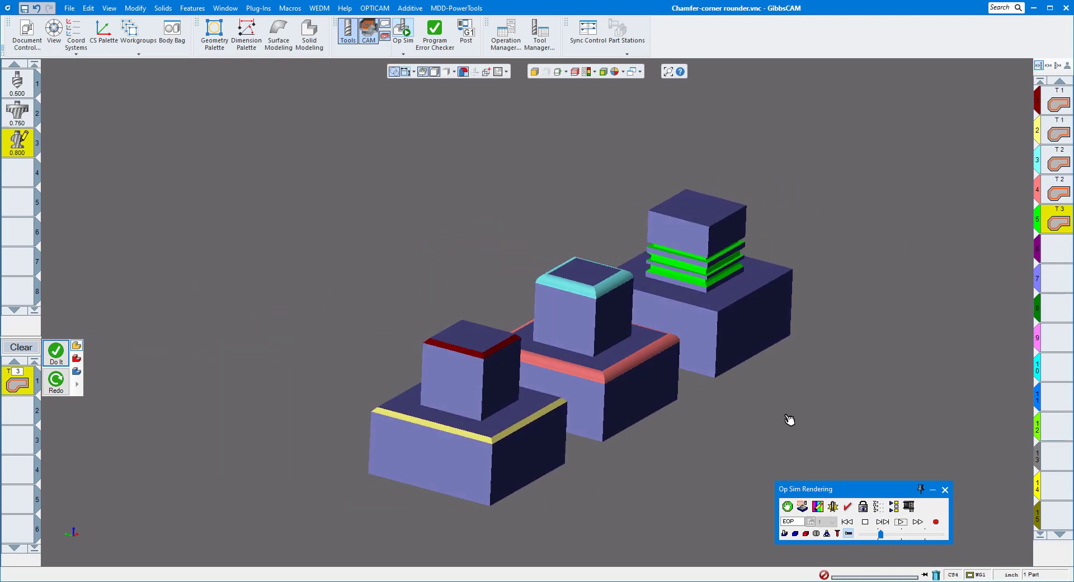